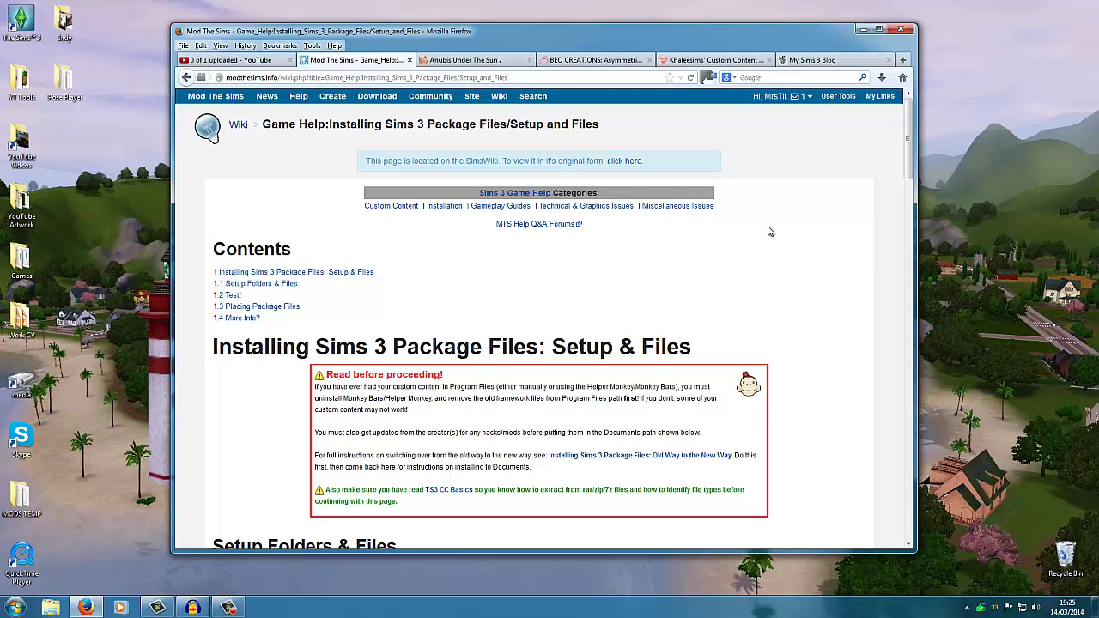
Download the ready-made FrameworkSetup.zip from the Setup Folders & Files section of the wiki page, saving the file
scroll(782, 233, down, 5)
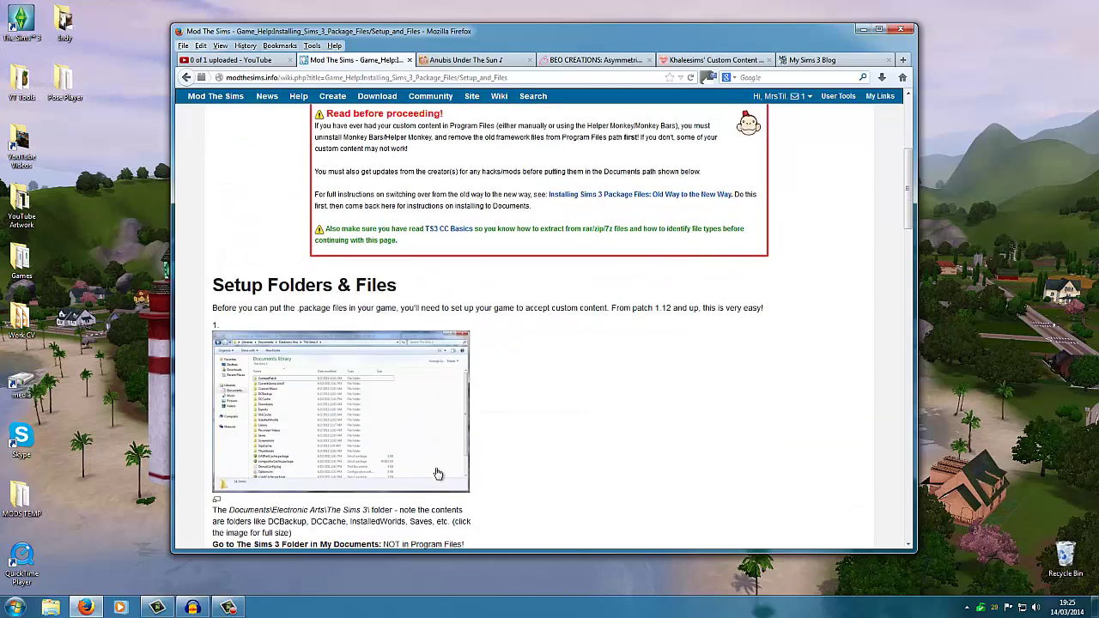
scroll(679, 382, down, 3)
scroll(676, 382, down, 4)
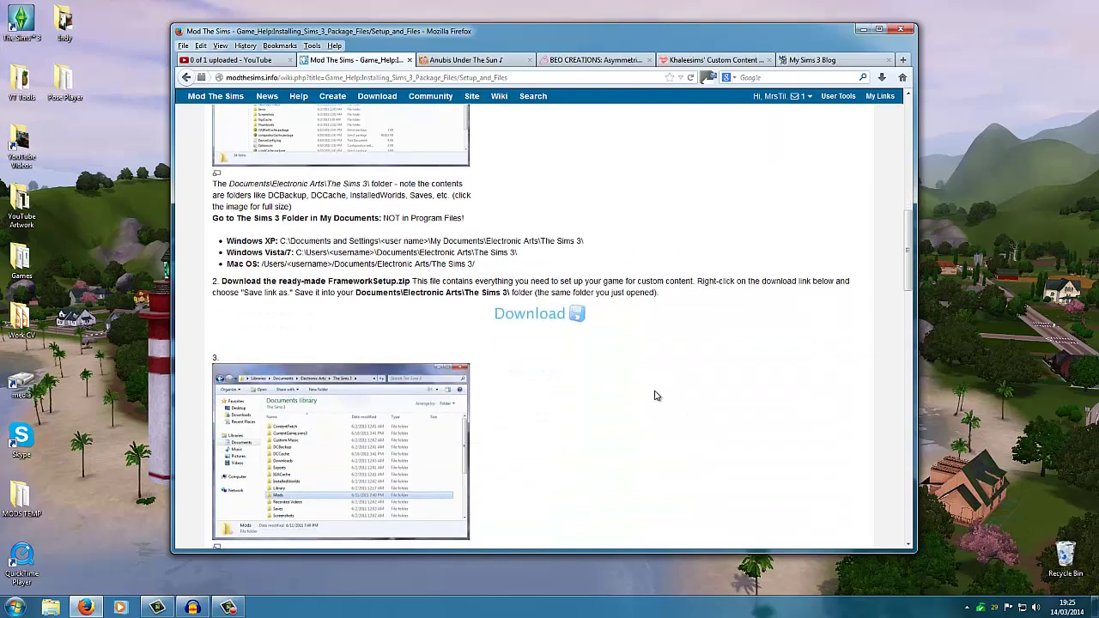
click(530, 323)
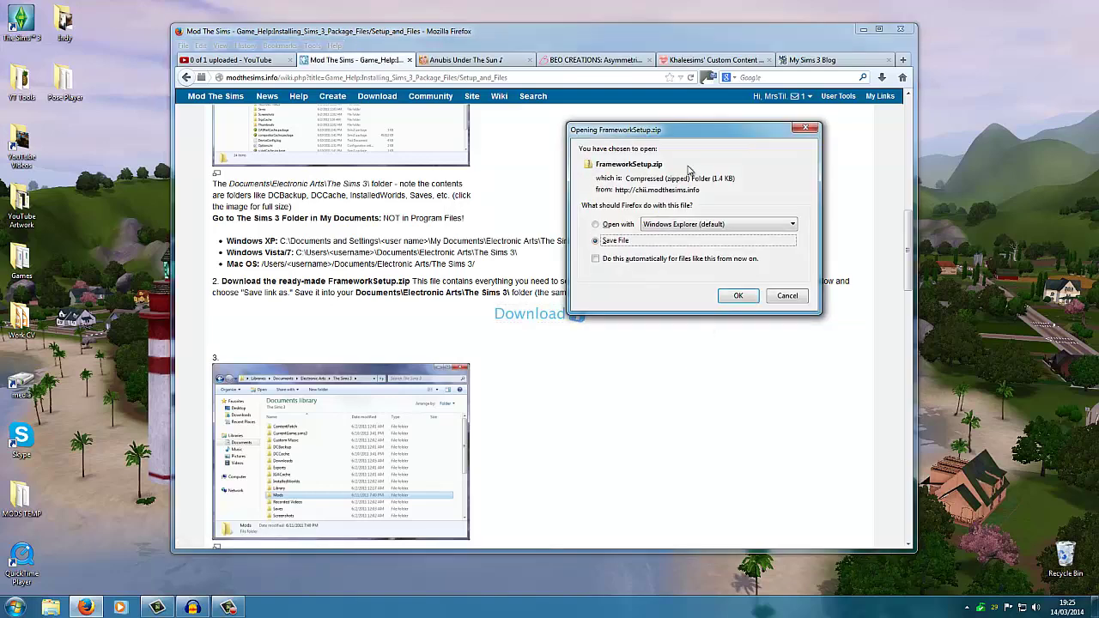
drag(694, 136, 649, 124)
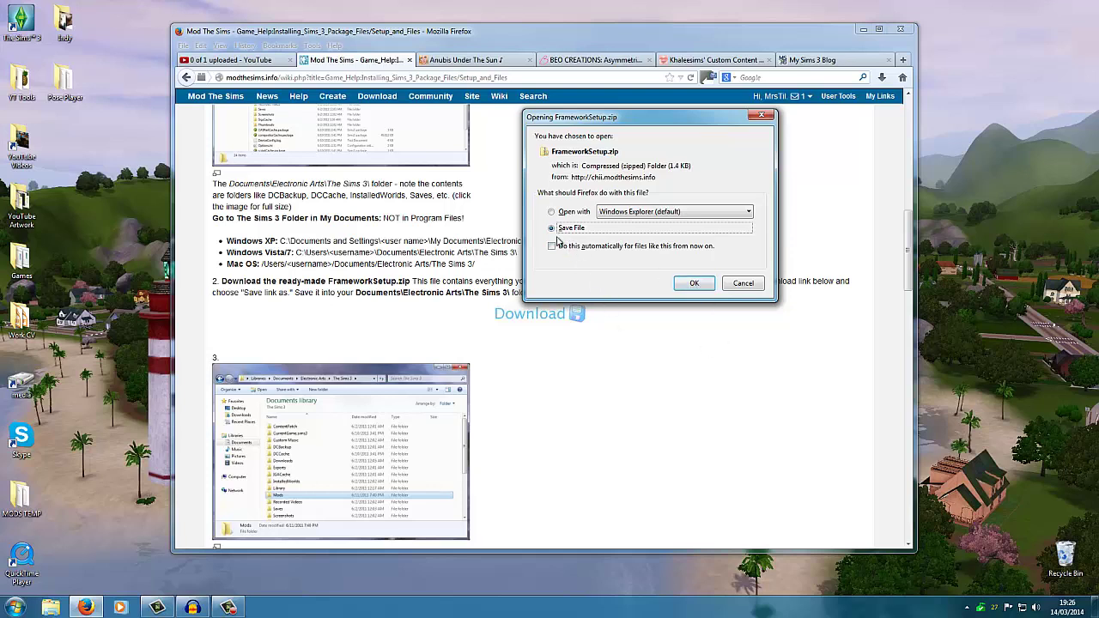
click(696, 286)
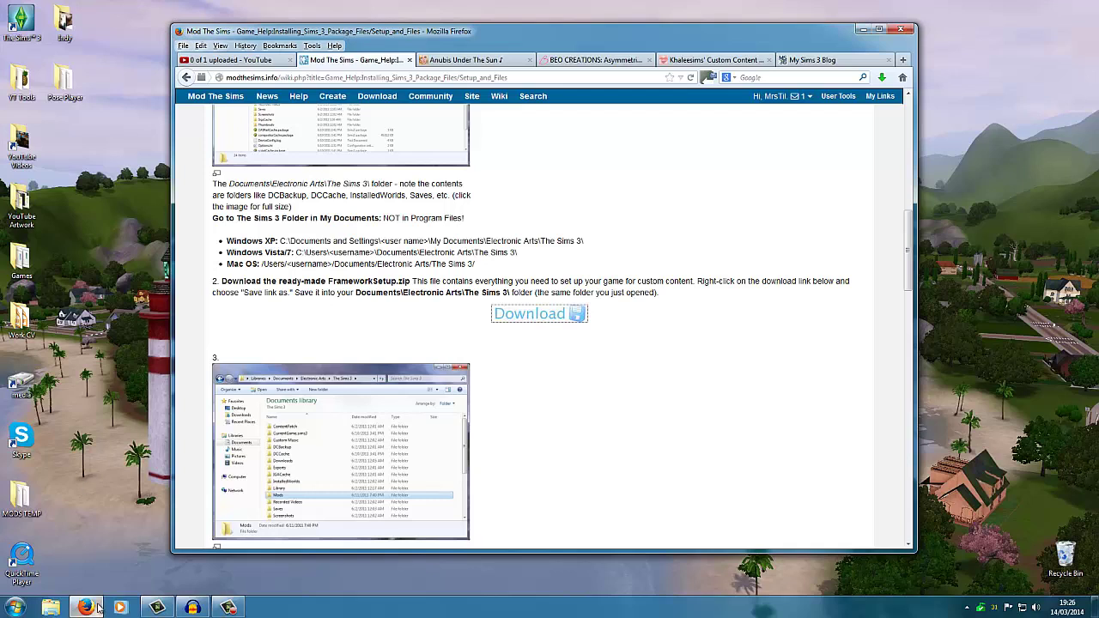
Open the folder containing the downloaded FrameworkSetup.zip and move its window clear of the page instructions
mouse_move(97, 610)
click(881, 80)
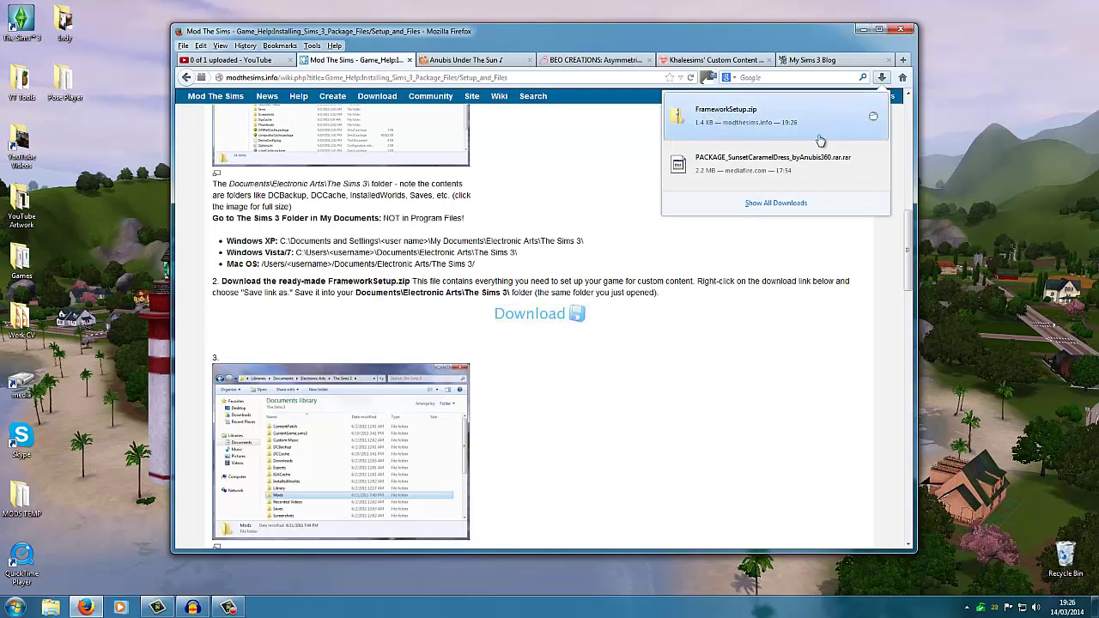
right_click(723, 118)
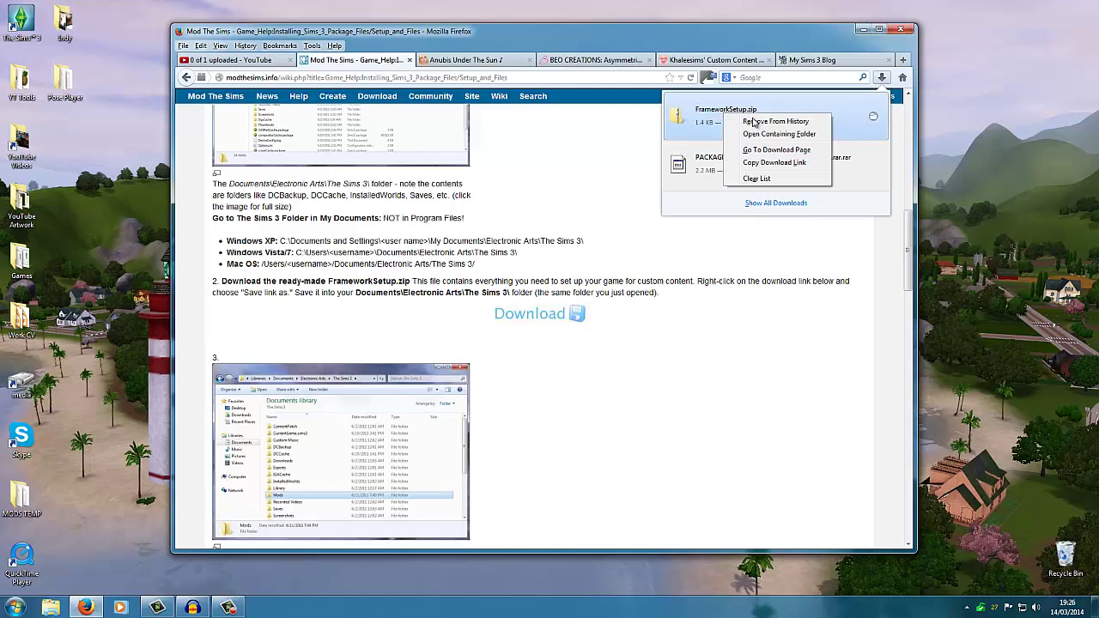
click(772, 136)
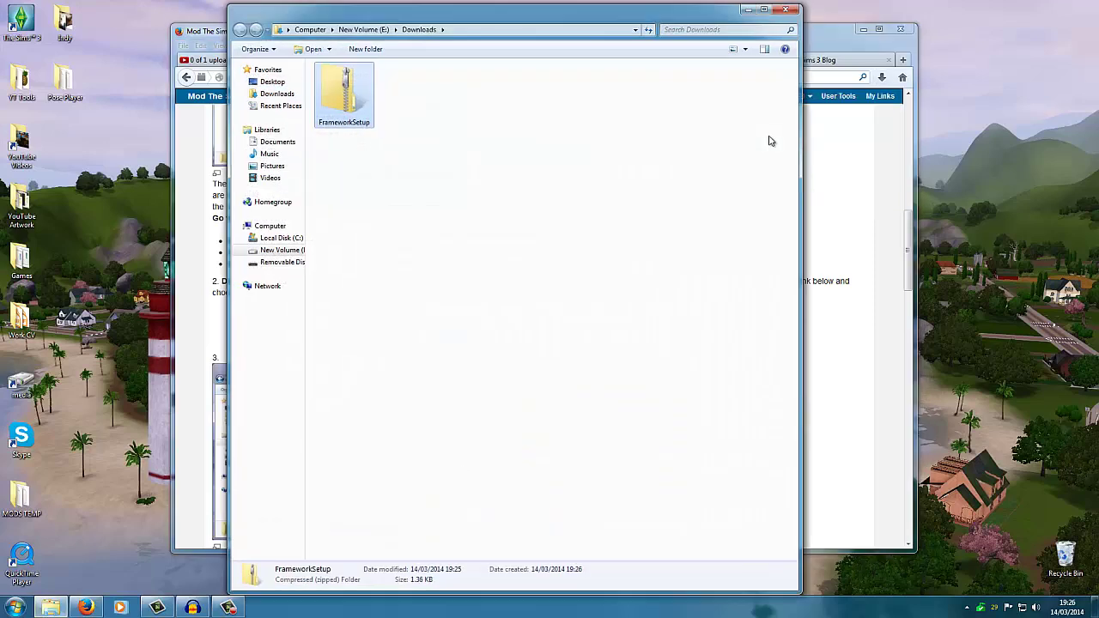
drag(463, 15, 580, 41)
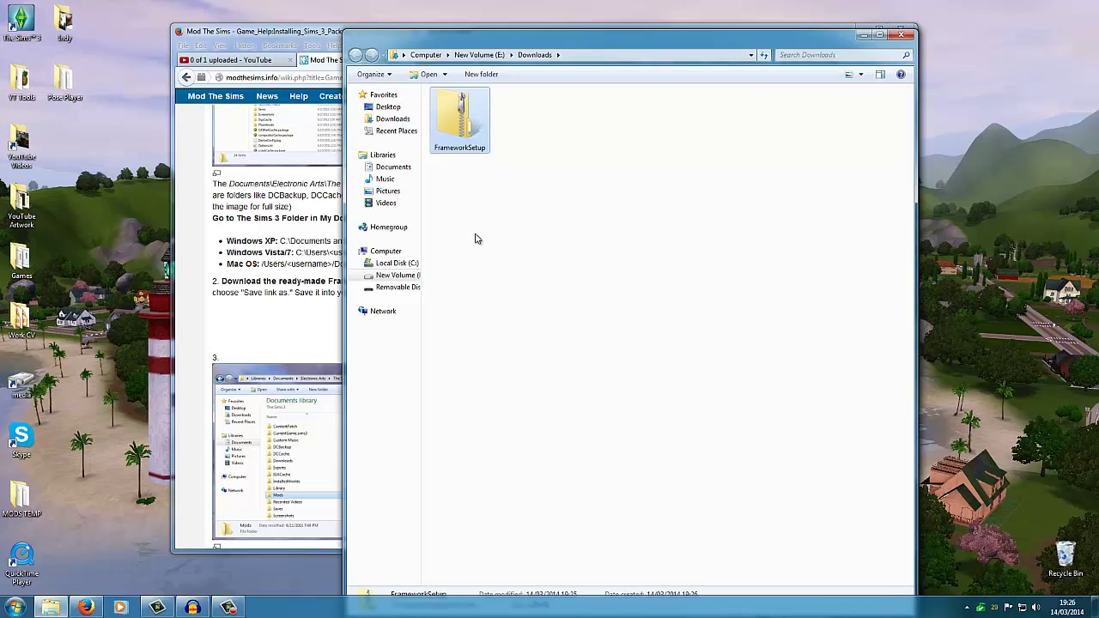
Scan the FrameworkSetup archive with Microsoft Security Essentials and close the scan window
right_click(469, 137)
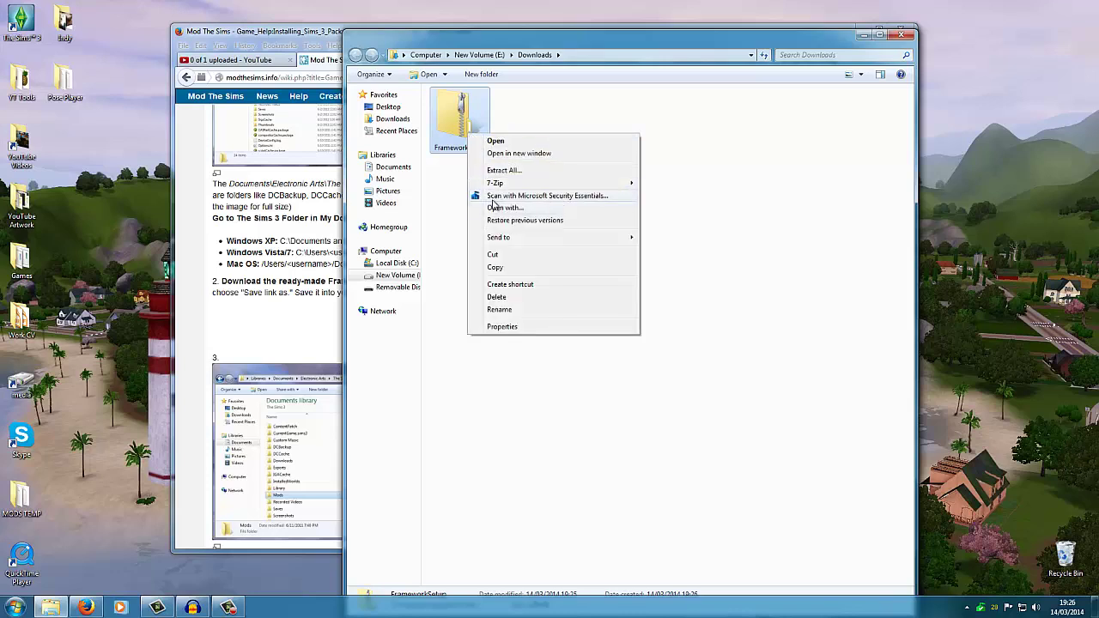
click(570, 123)
right_click(471, 130)
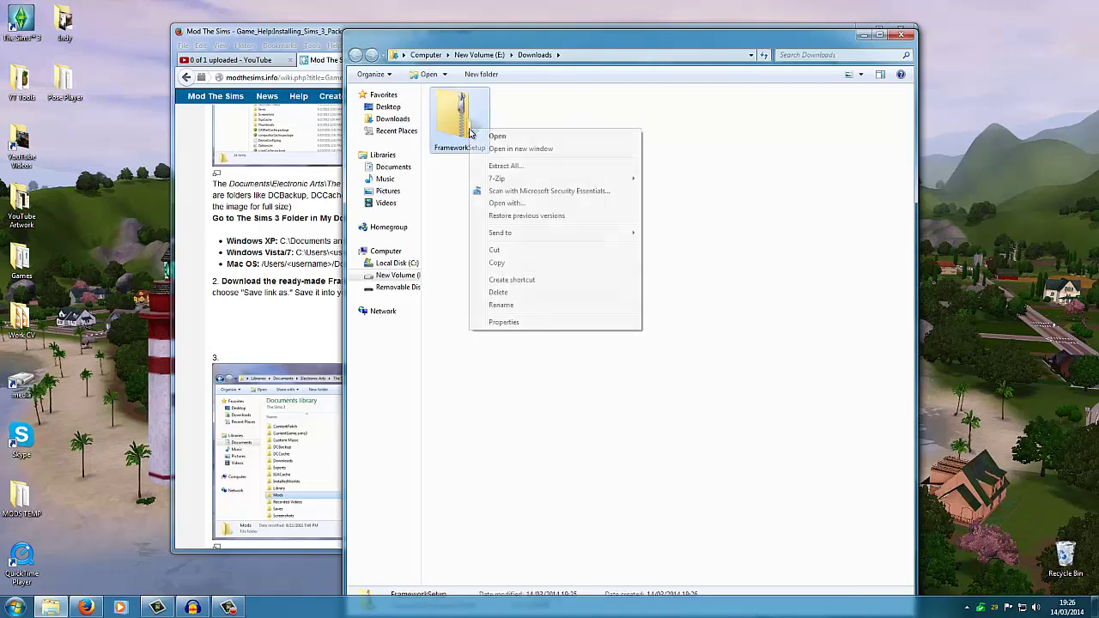
click(530, 191)
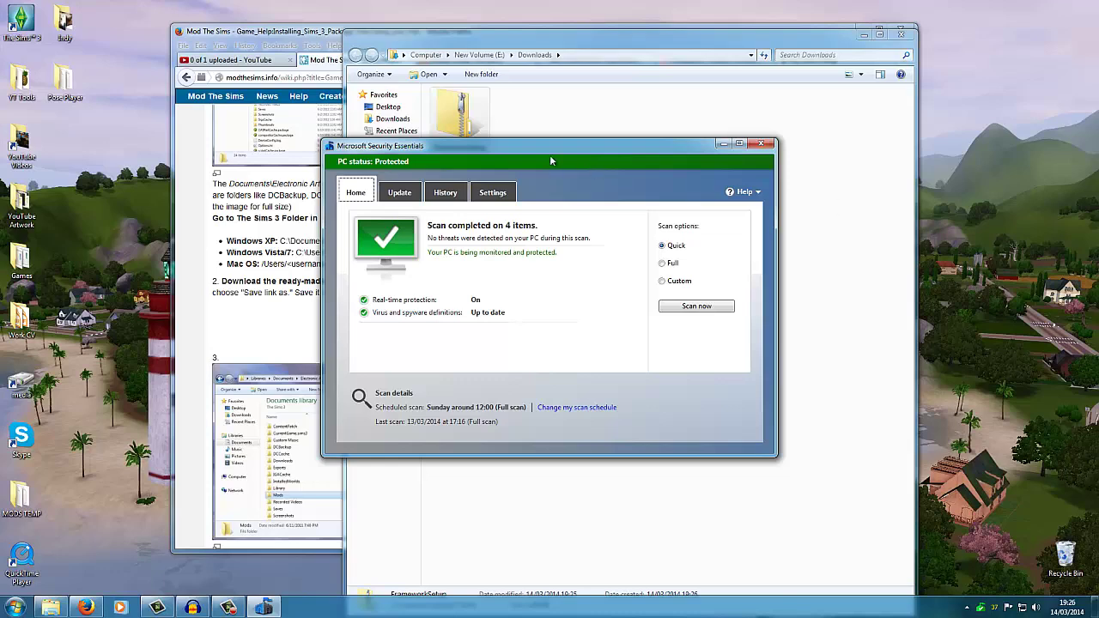
drag(550, 143, 563, 93)
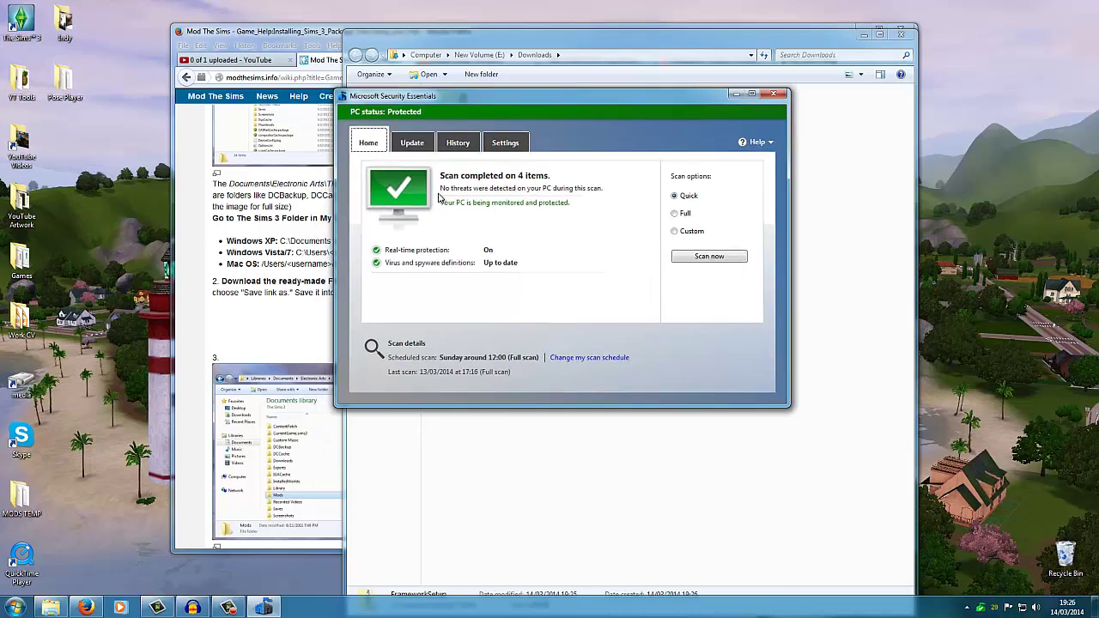
click(774, 93)
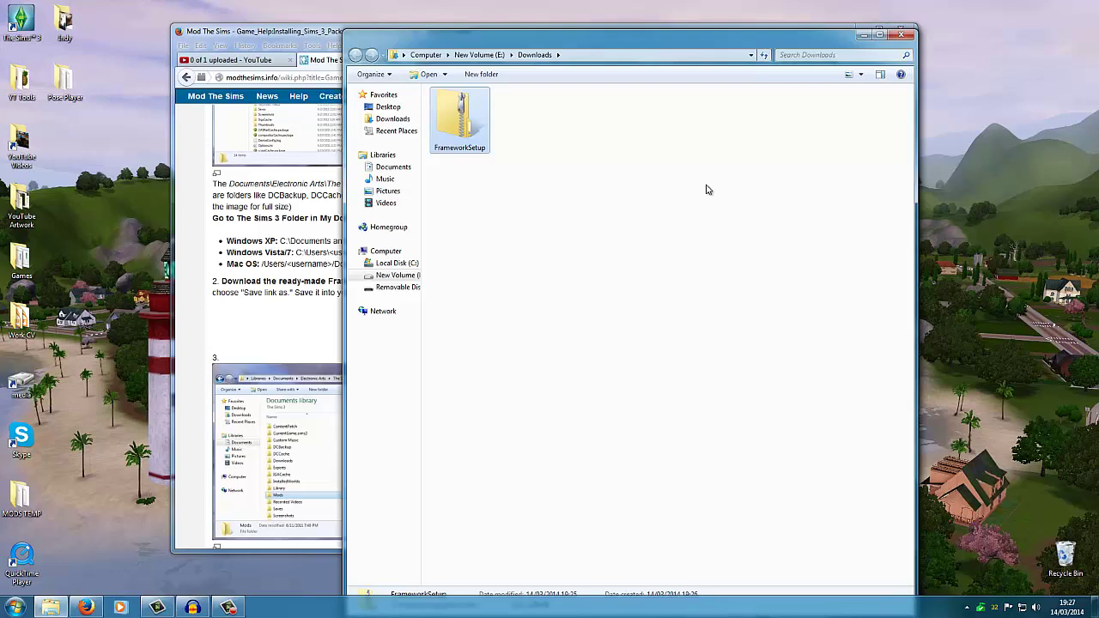
Extract the FrameworkSetup archive directly into the Downloads folder with 7-Zip's Extract Here
mouse_move(601, 45)
mouse_down()
mouse_move(618, 77)
mouse_move(600, 112)
mouse_move(596, 33)
mouse_up()
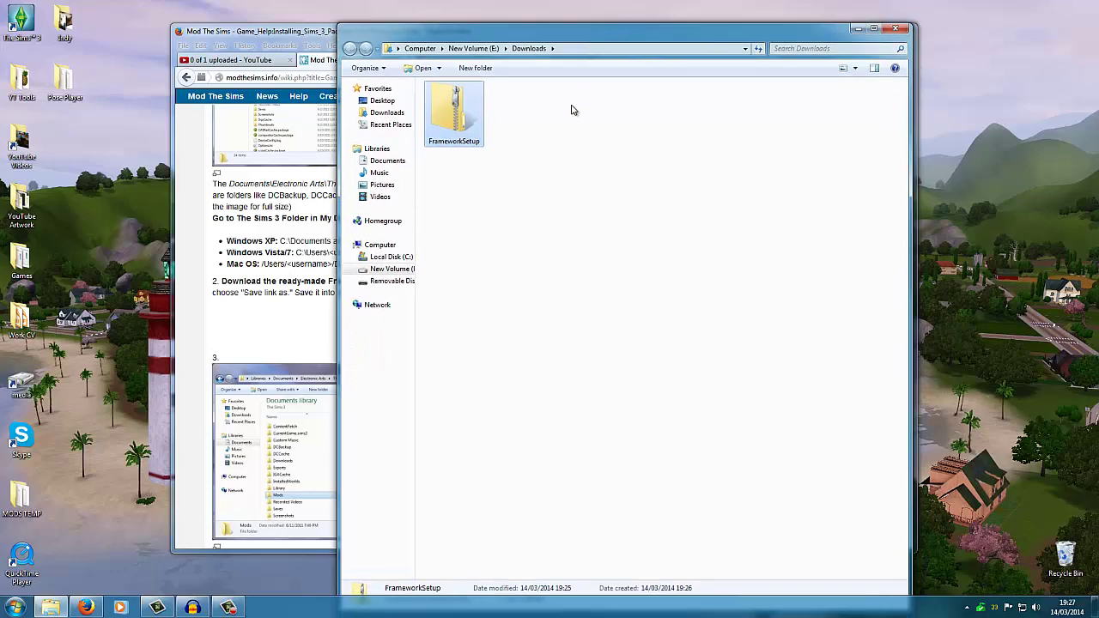
drag(461, 36, 504, 35)
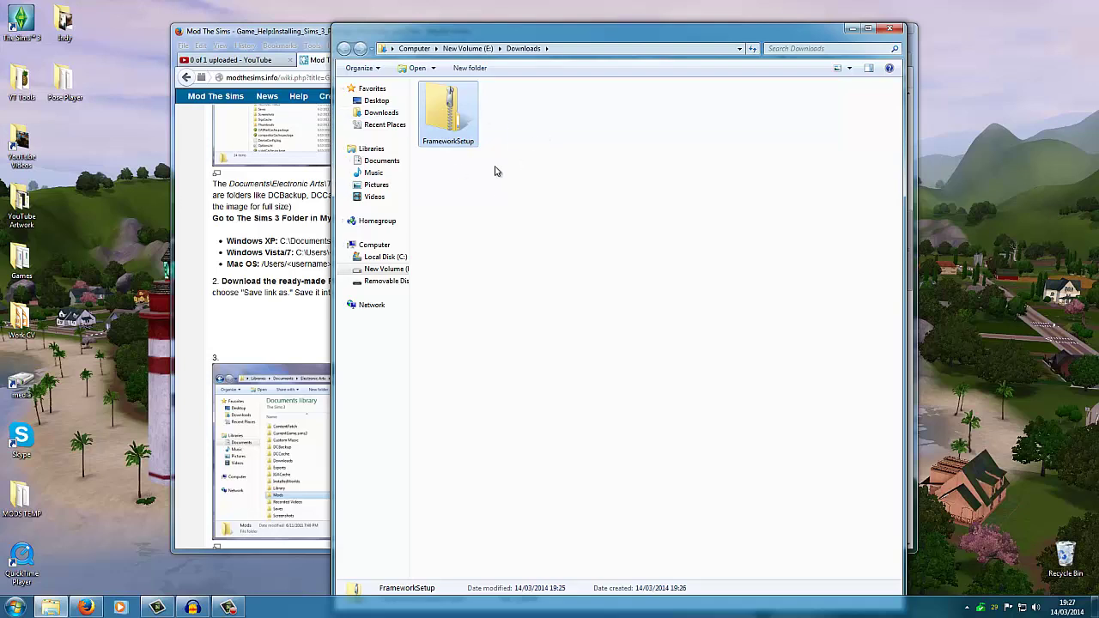
right_click(460, 128)
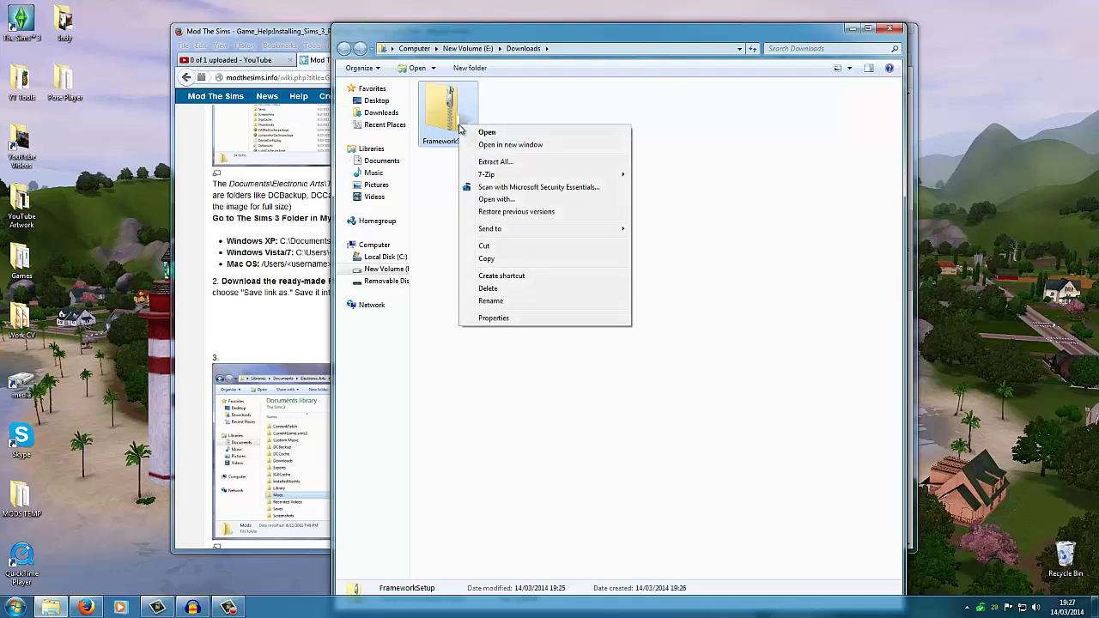
mouse_move(486, 175)
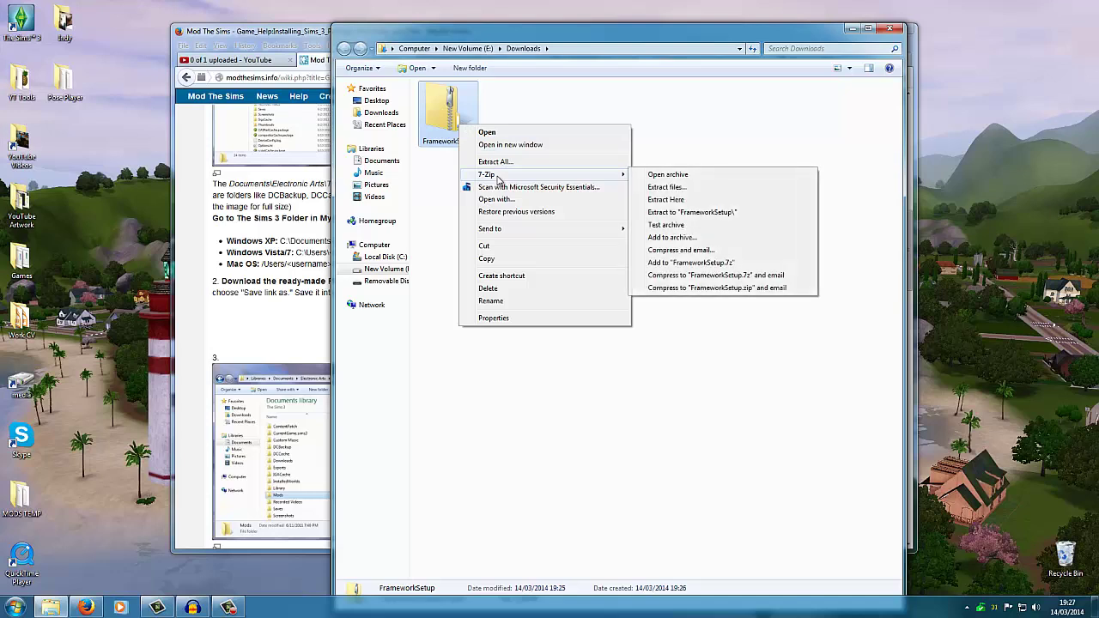
key(Escape)
key(Escape)
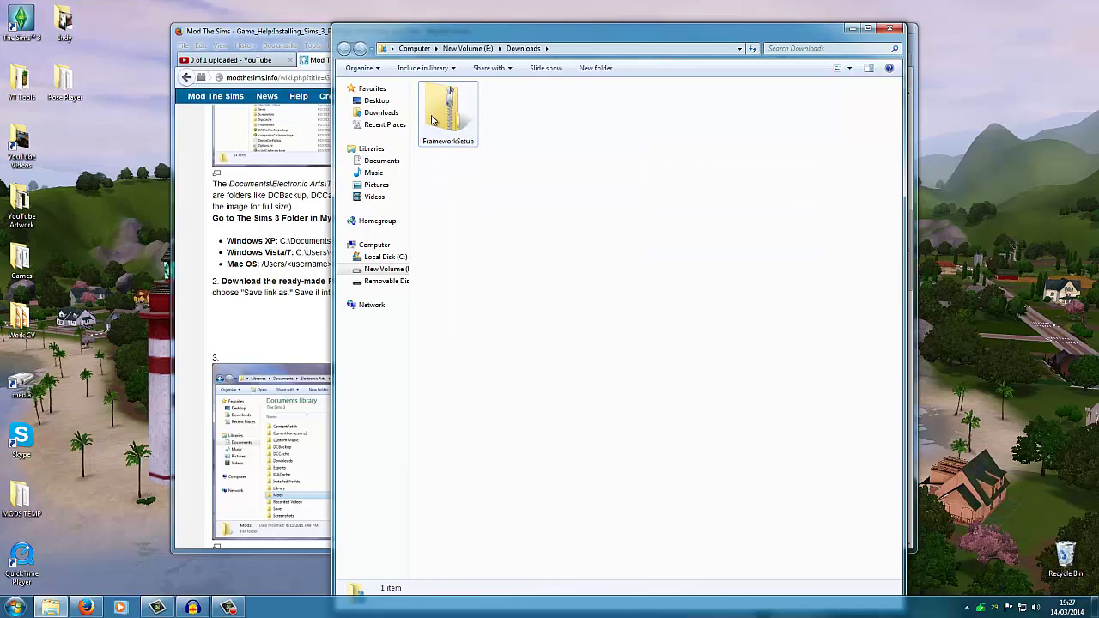
right_click(450, 129)
mouse_move(486, 177)
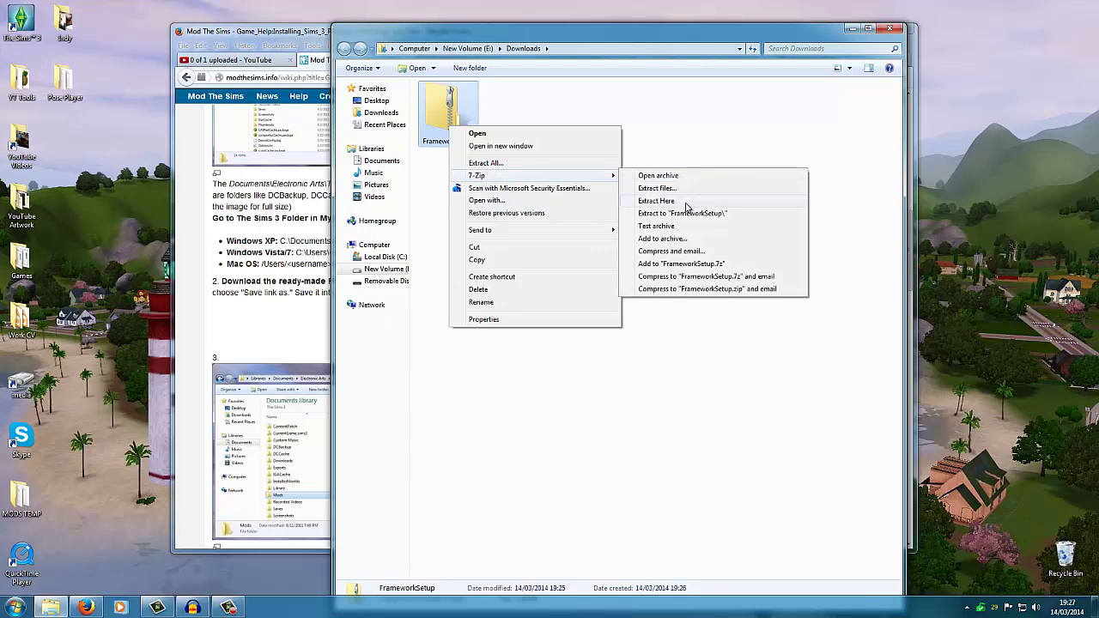
click(659, 206)
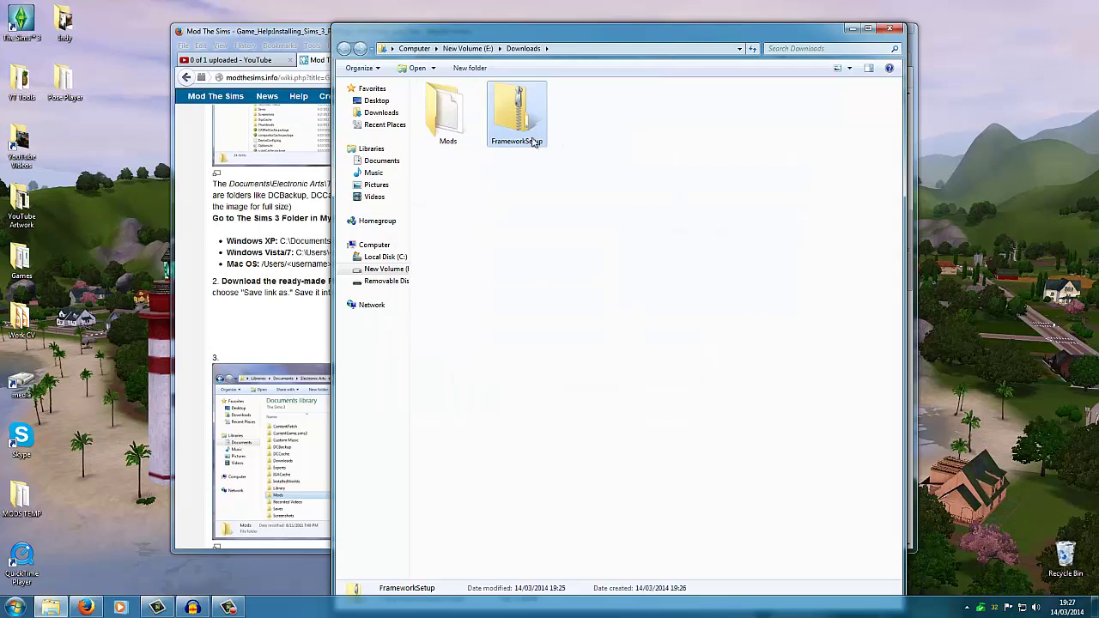
Examine the contents of the extracted Mods folder and its Packages subfolder, then return to Downloads
double_click(449, 118)
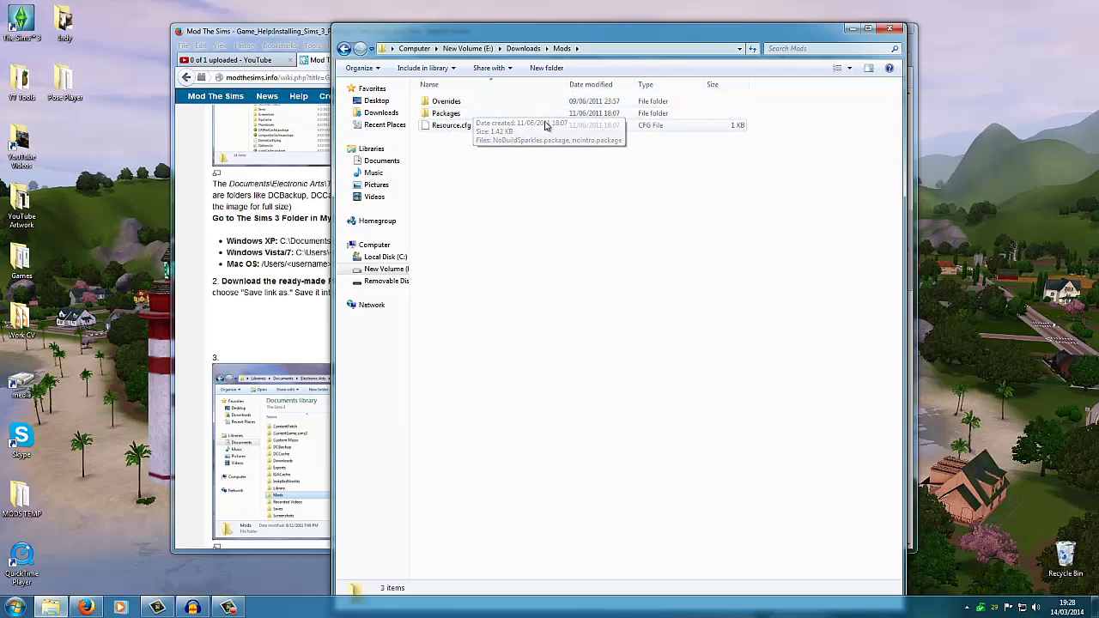
double_click(446, 114)
drag(626, 37, 600, 58)
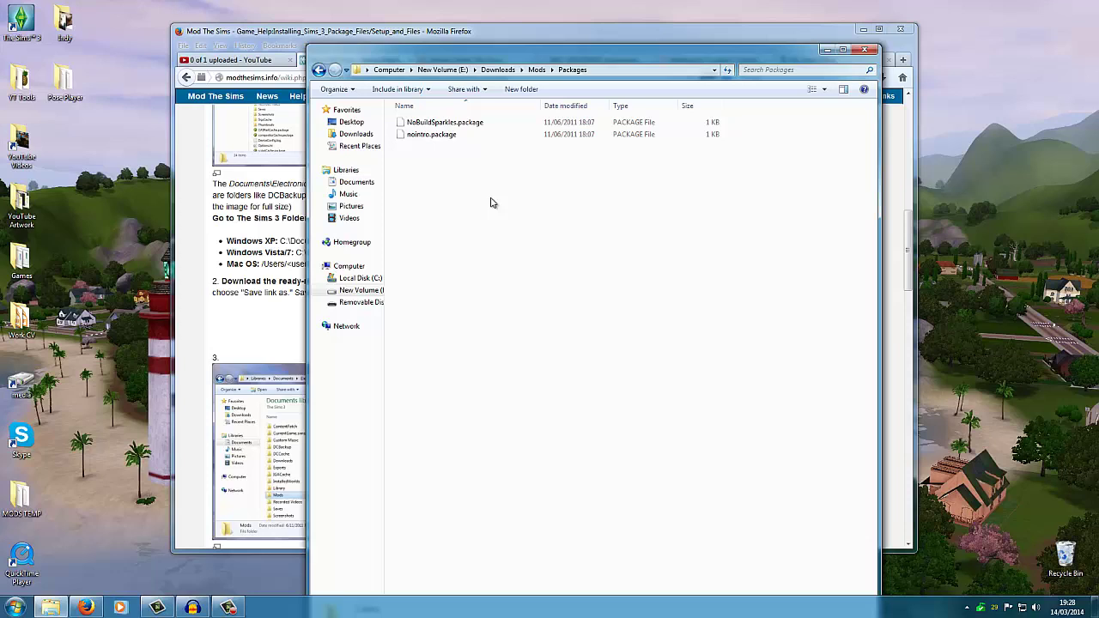
click(319, 72)
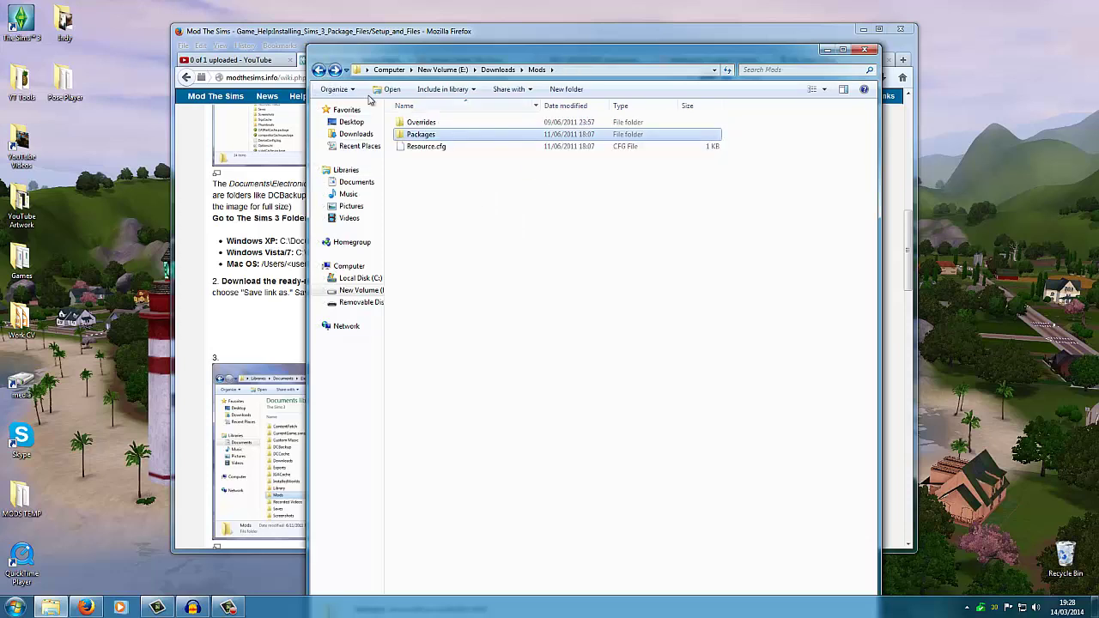
click(319, 71)
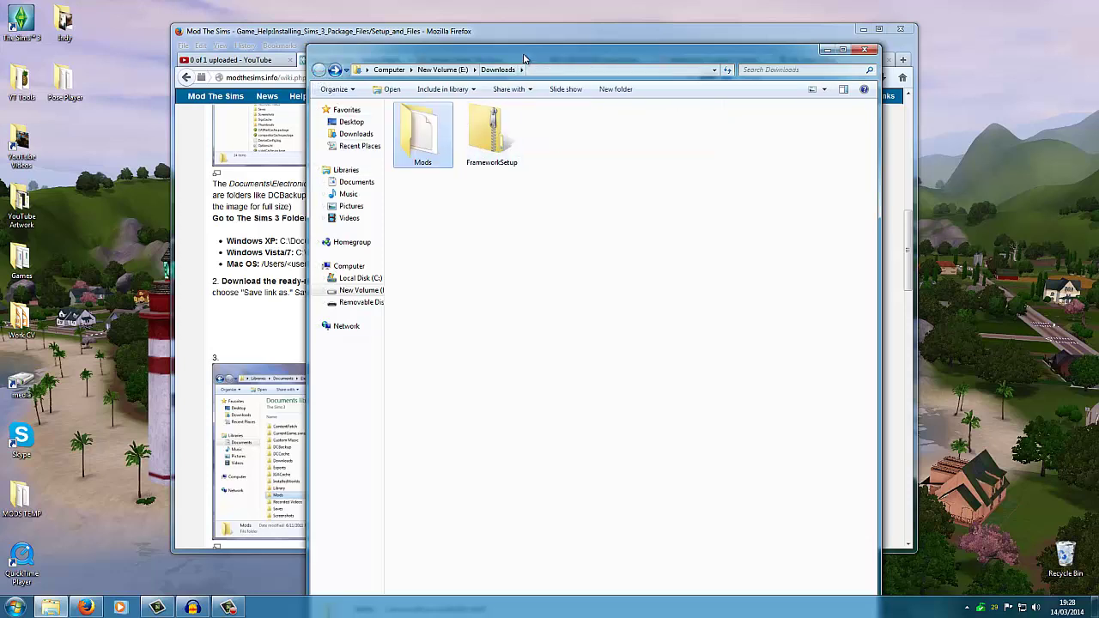
Move the browser and Downloads windows aside to free desktop space for another folder window
double_click(567, 51)
click(1058, 5)
drag(640, 31, 845, 11)
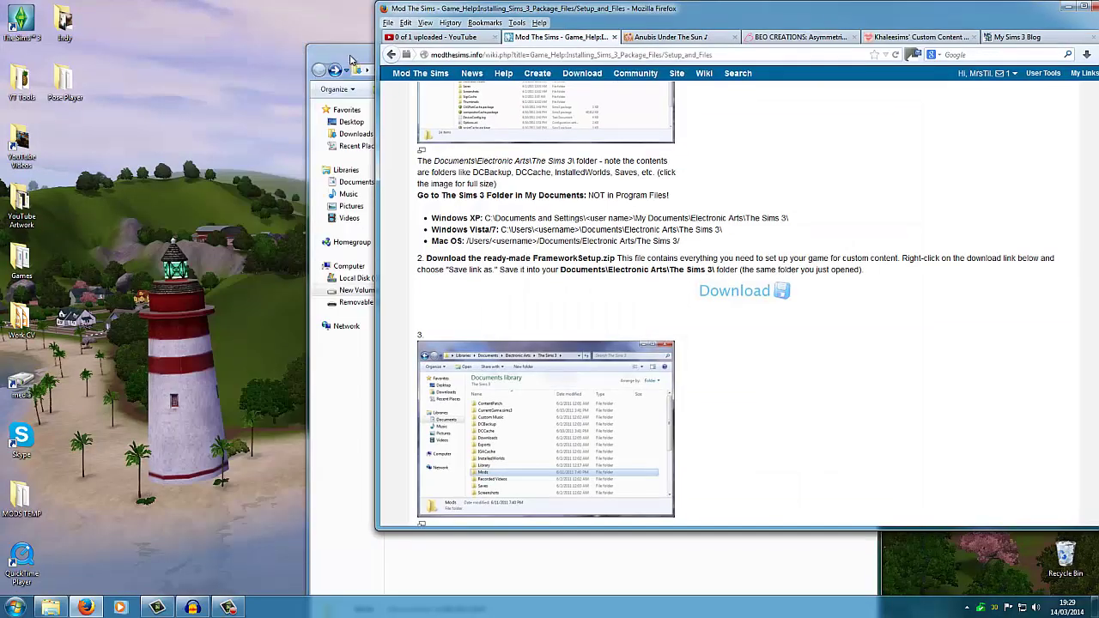
drag(351, 60, 550, 18)
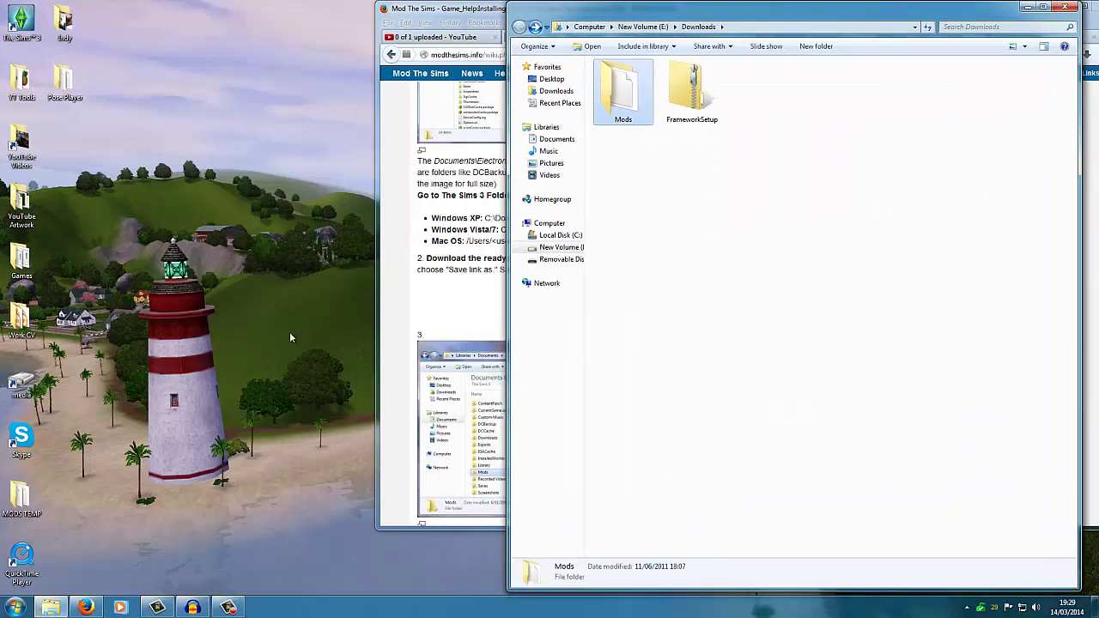
Open the Documents library in a separate window and go to Electronic Arts\The Sims 3
click(15, 608)
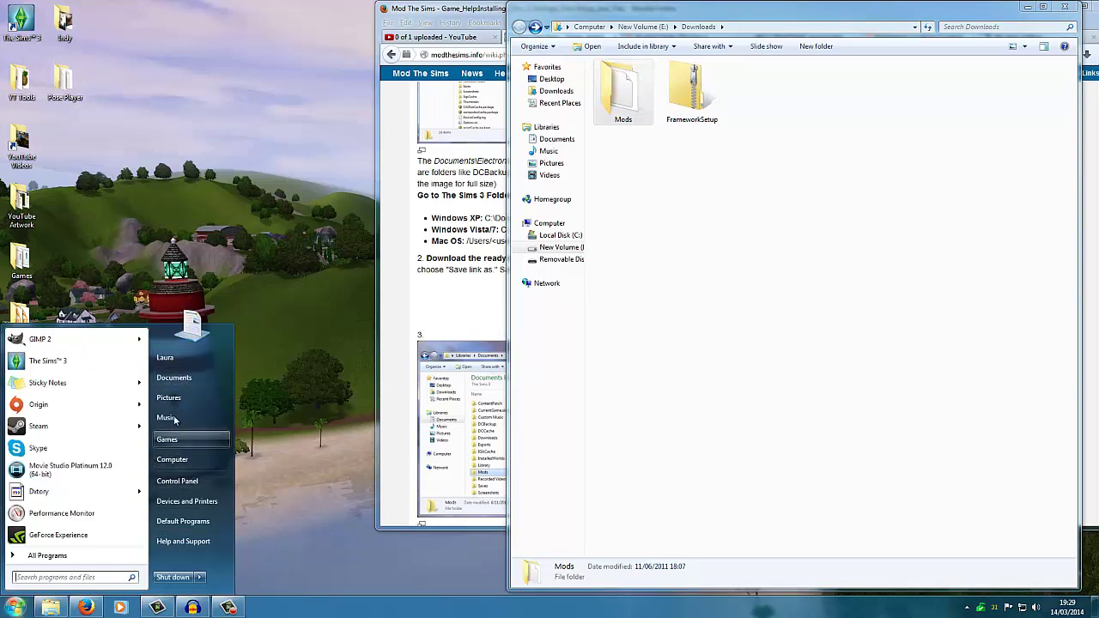
click(179, 382)
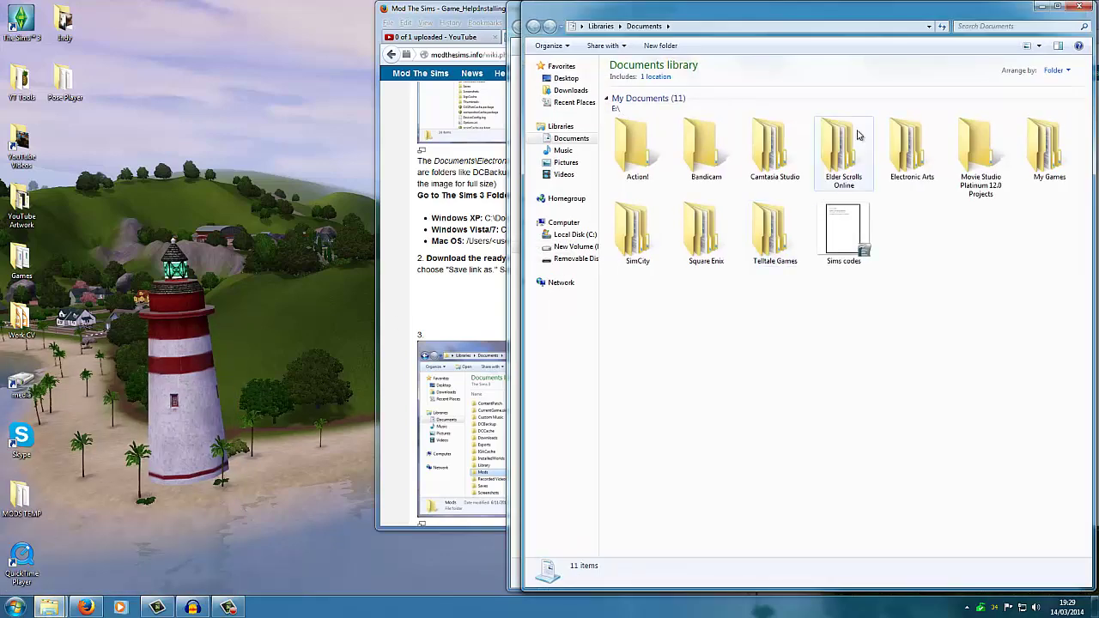
drag(853, 24, 666, 40)
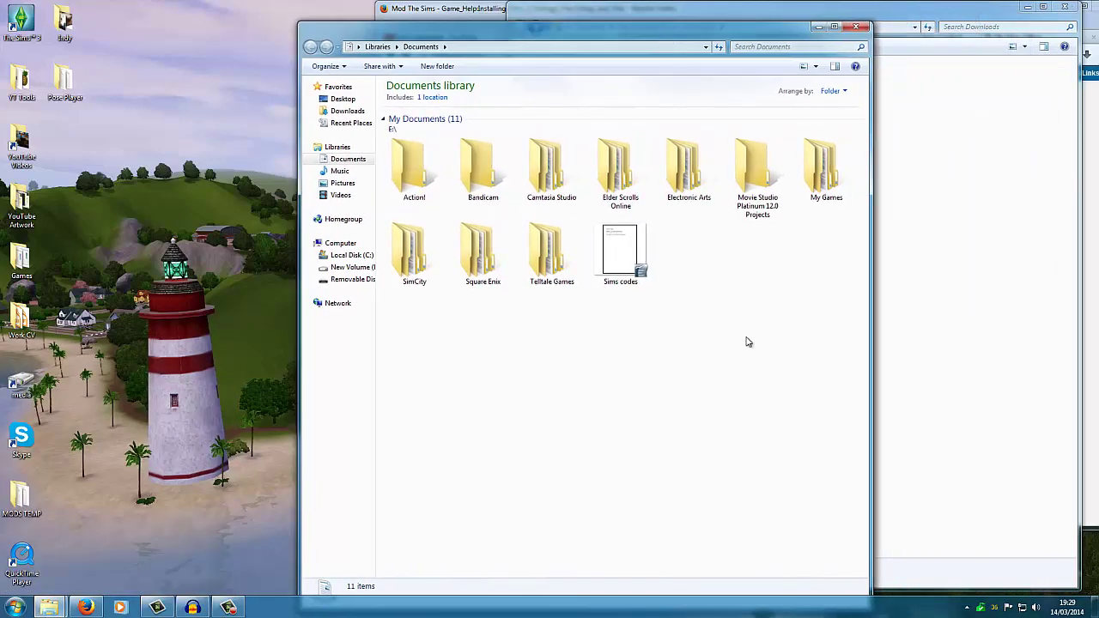
double_click(689, 189)
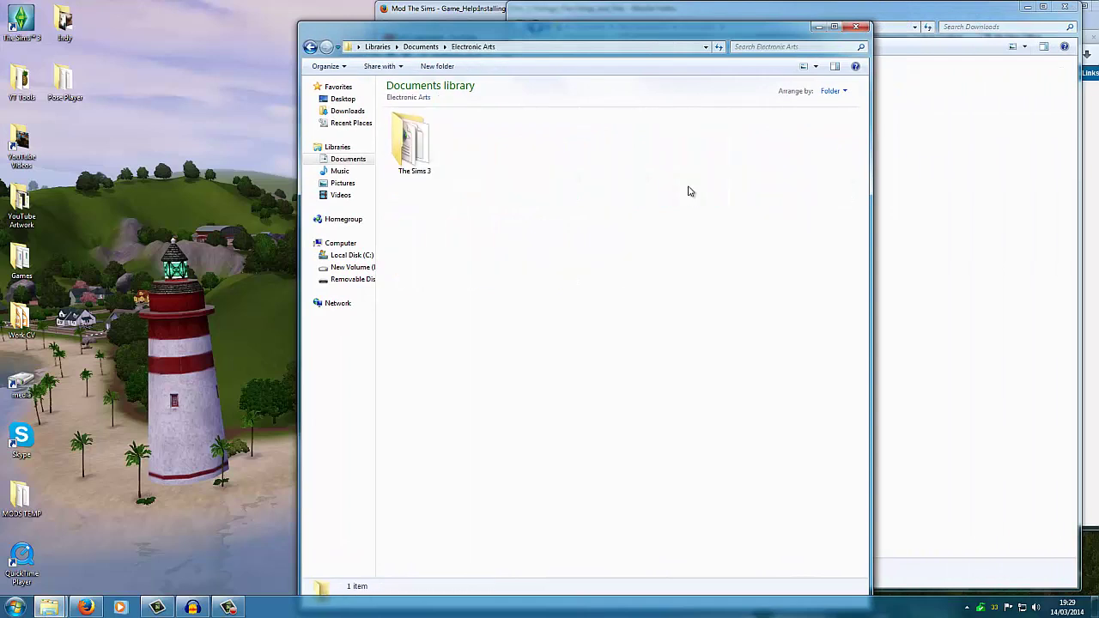
double_click(409, 146)
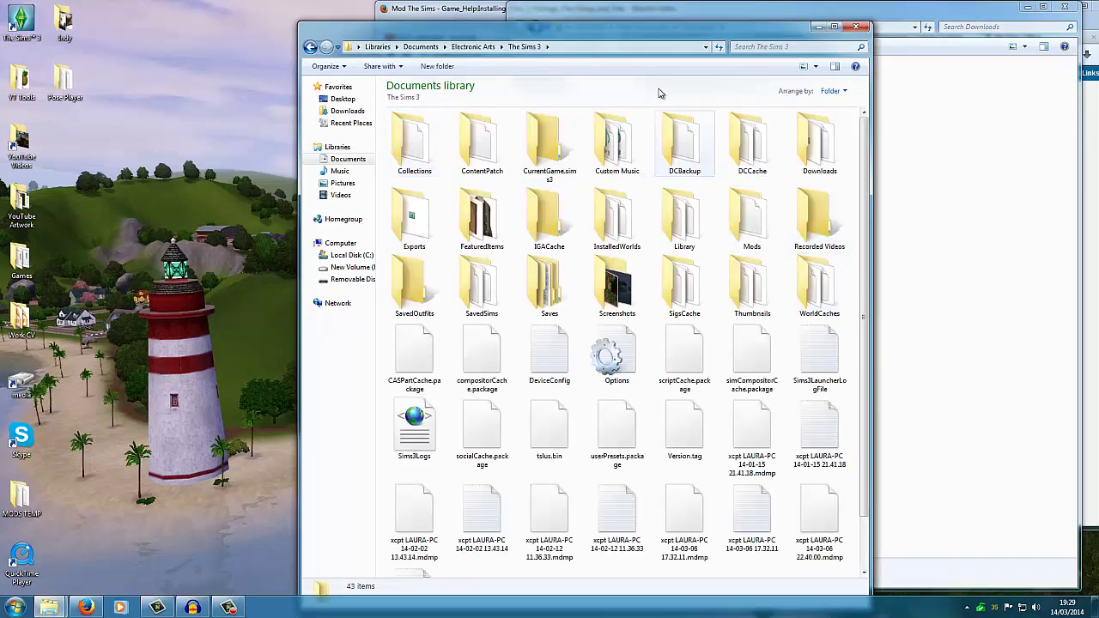
Select the Mods folder in The Sims 3 and place this window side by side with the Downloads window
drag(626, 38, 598, 17)
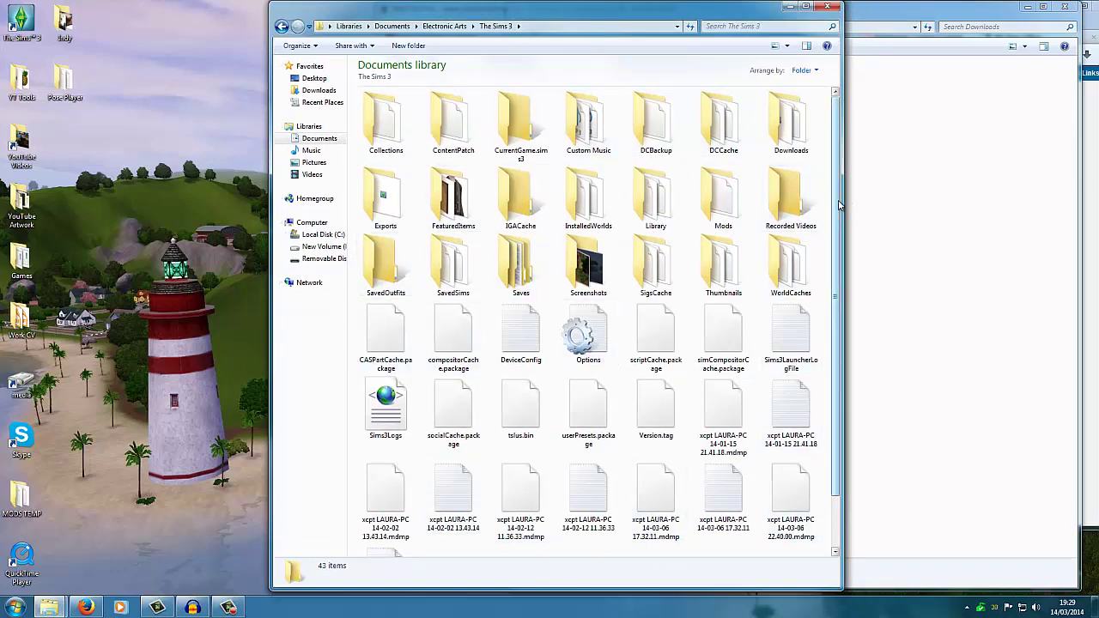
mouse_move(840, 207)
mouse_down()
mouse_move(843, 323)
mouse_move(840, 207)
mouse_up()
drag(726, 197, 696, 204)
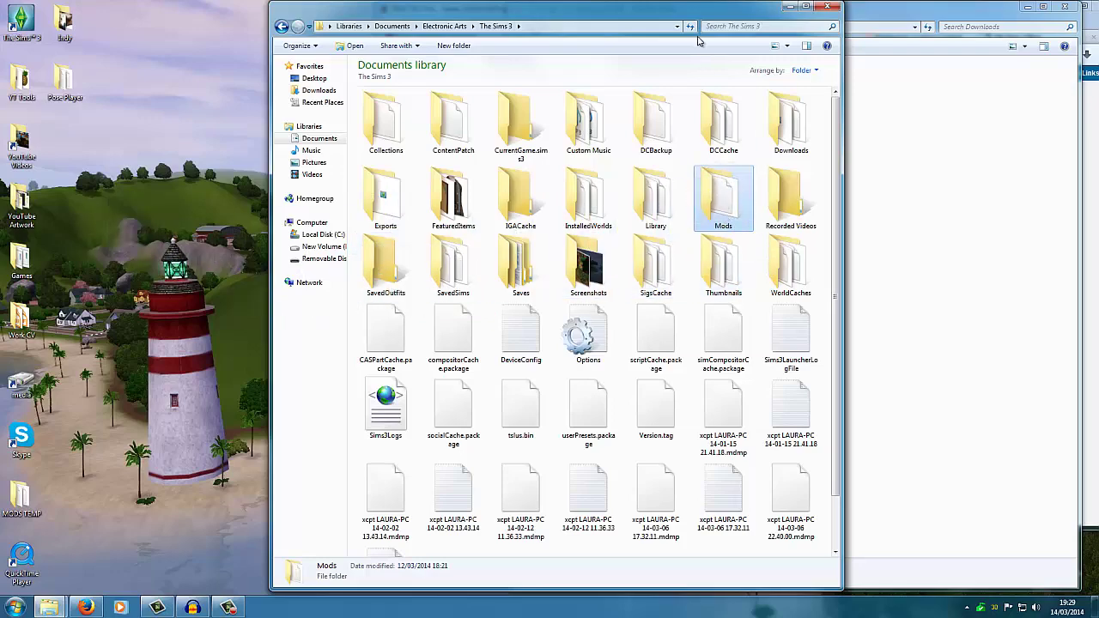
drag(702, 15, 440, 19)
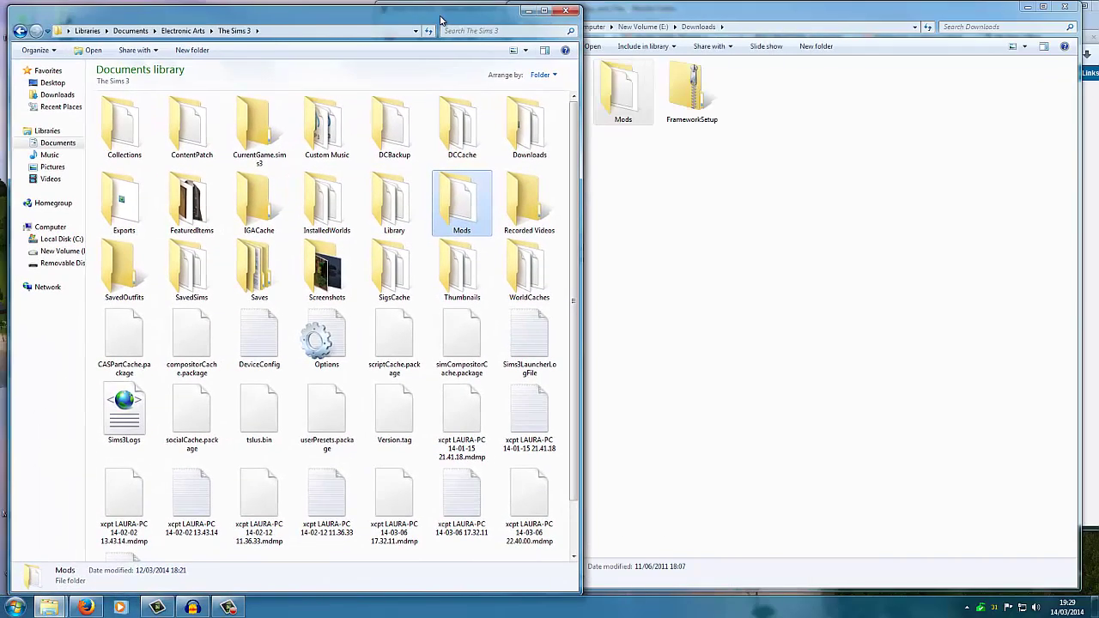
drag(457, 196, 499, 156)
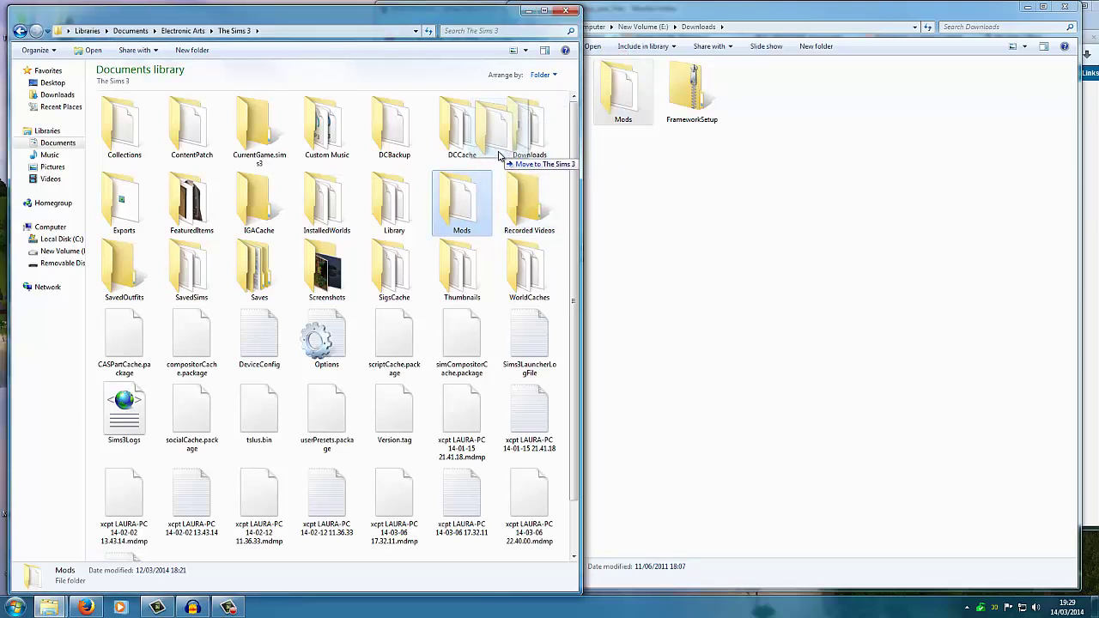
drag(499, 155, 648, 120)
click(457, 225)
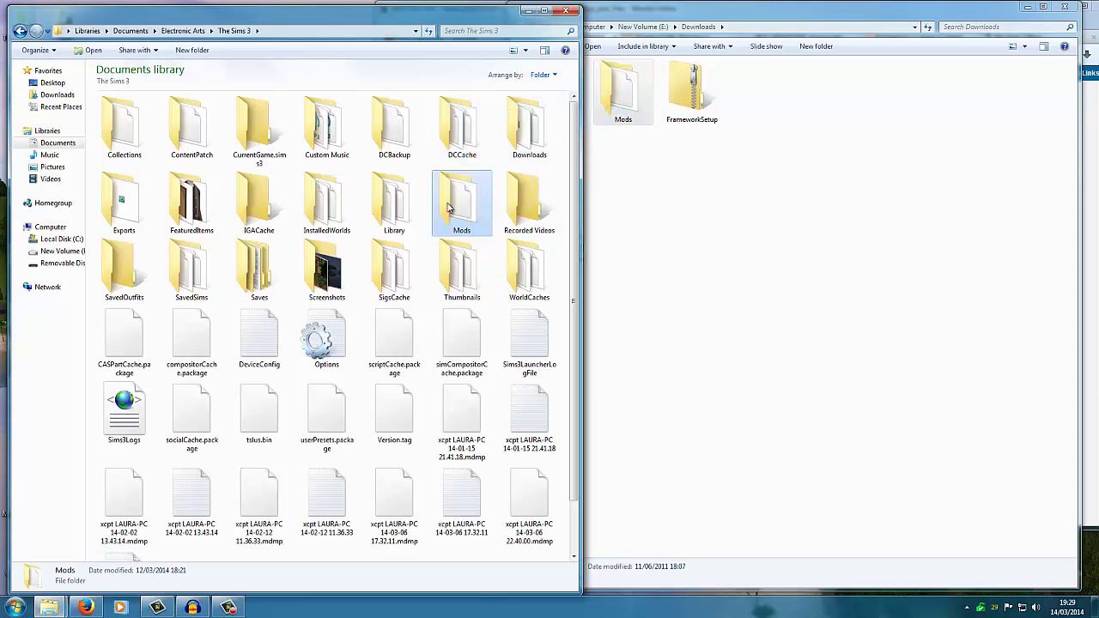
Open the Mods folder inside The Sims 3 in the Documents window and close the Downloads window
drag(983, 15, 992, 38)
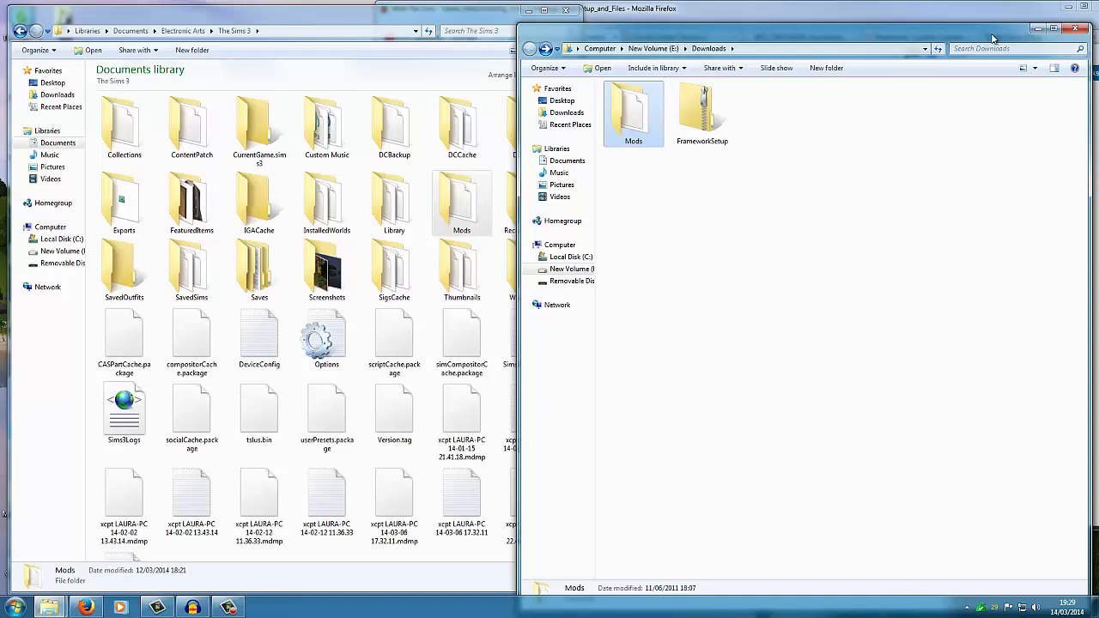
click(501, 21)
double_click(461, 206)
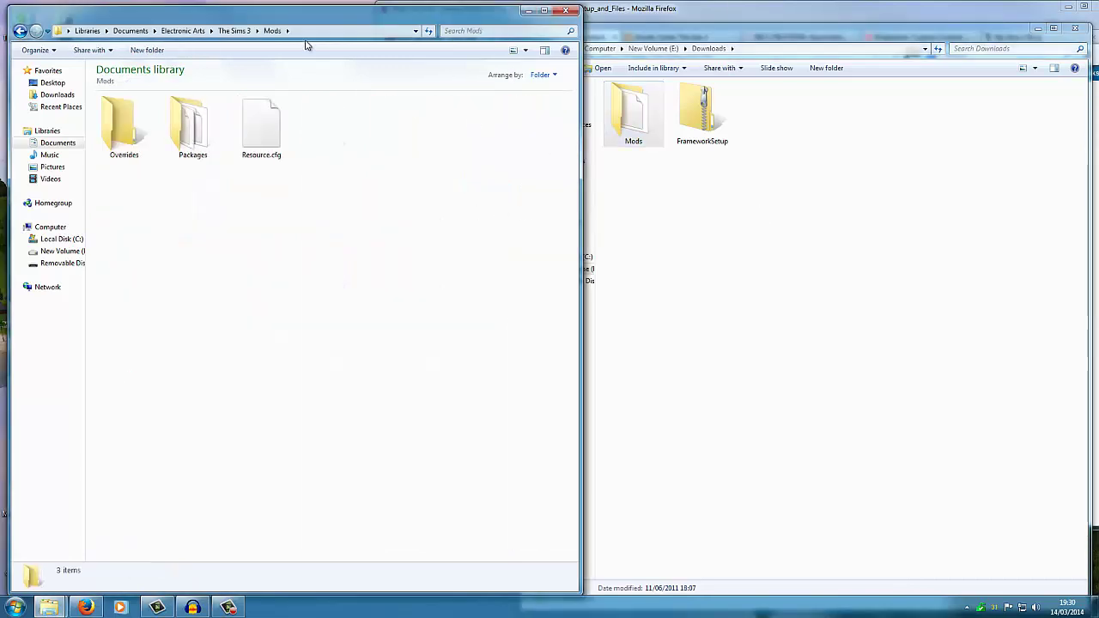
drag(309, 20, 530, 25)
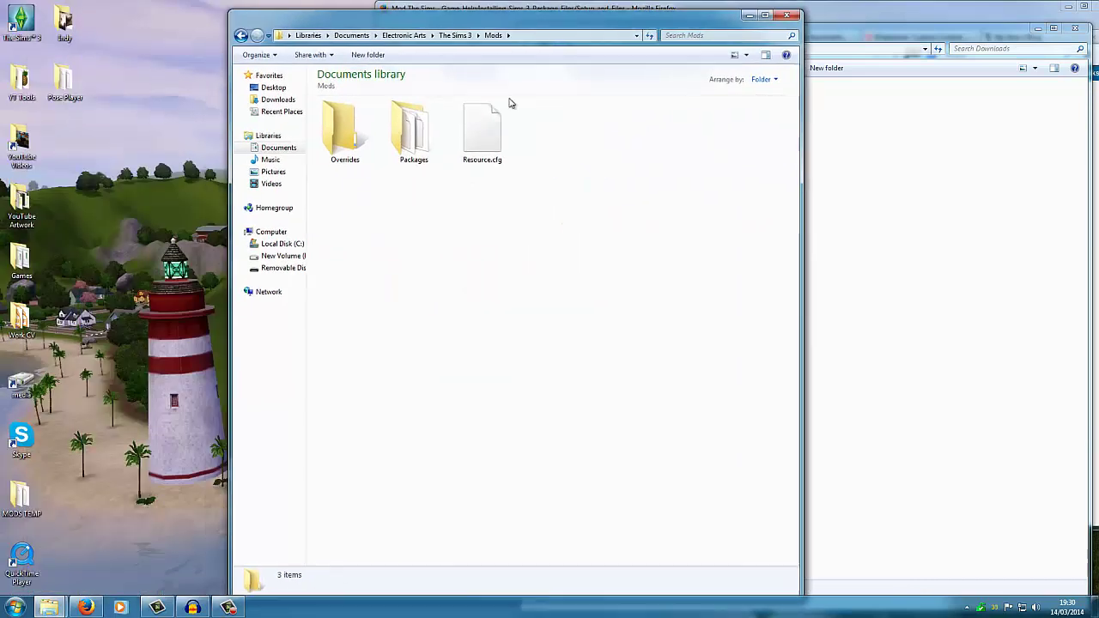
click(912, 36)
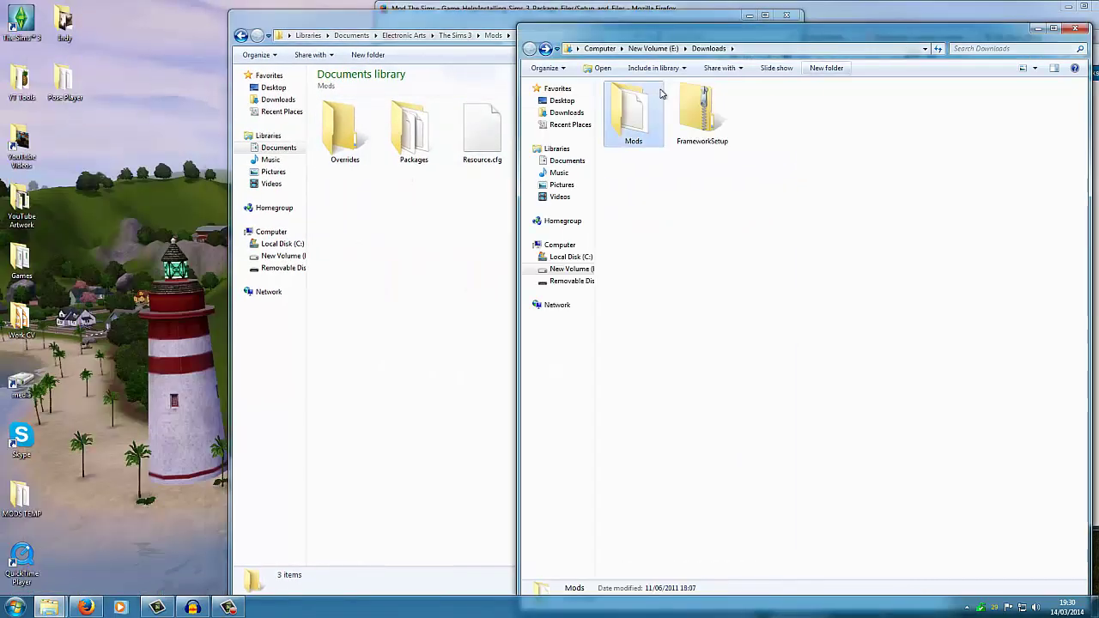
click(1076, 29)
Examine the Packages folder and its 3.1 JAN TRIAL CC and 0503Try subfolders, then return to the Mods folder
double_click(413, 130)
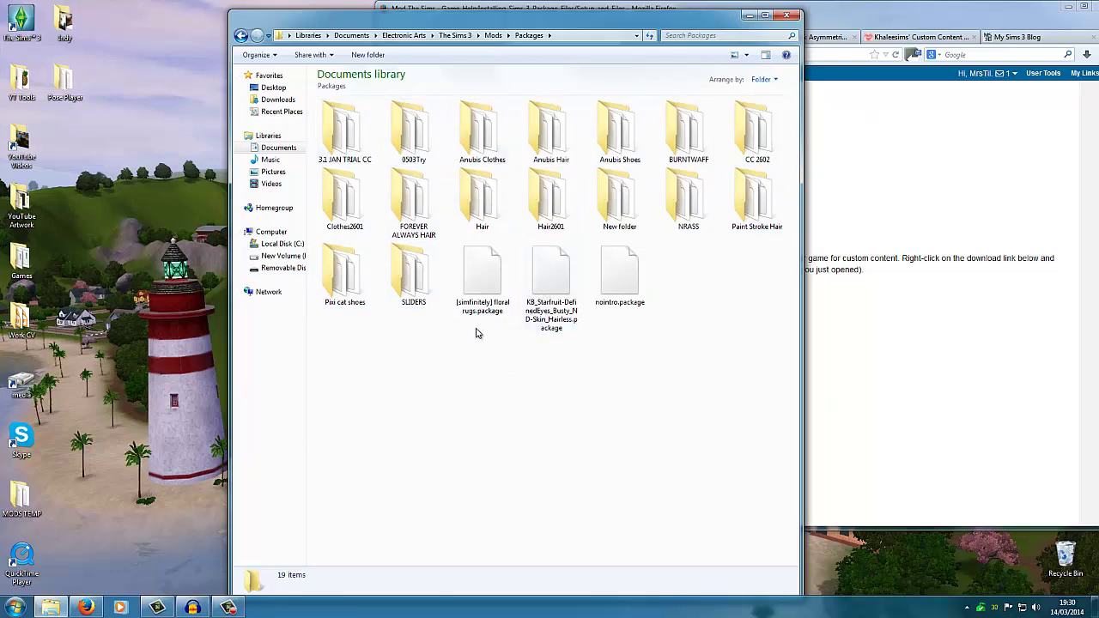
double_click(349, 141)
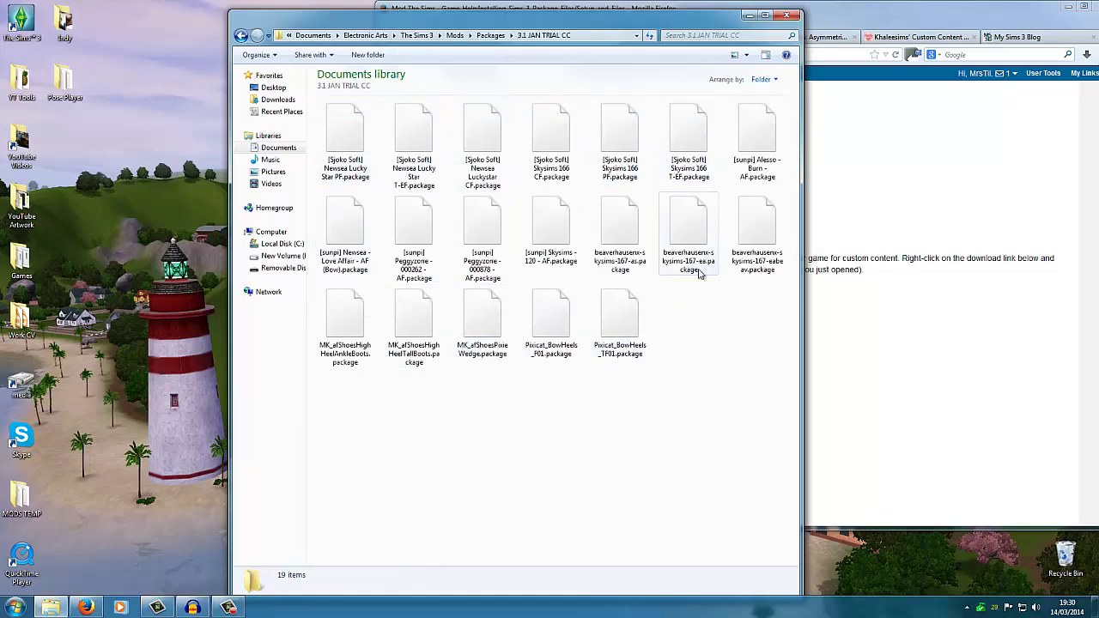
click(241, 35)
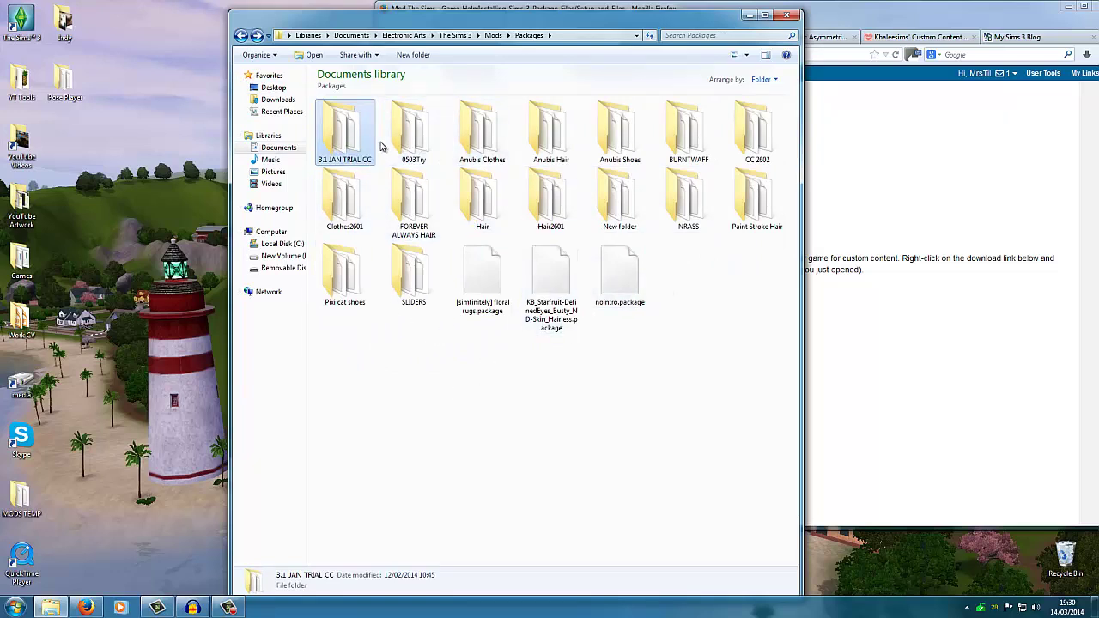
double_click(413, 136)
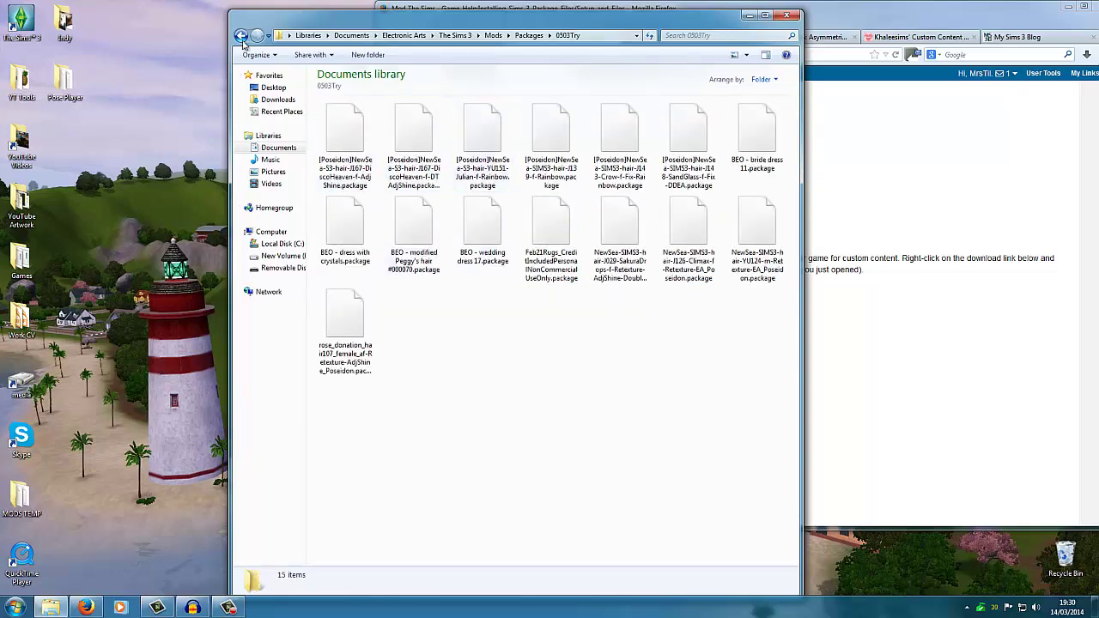
click(241, 37)
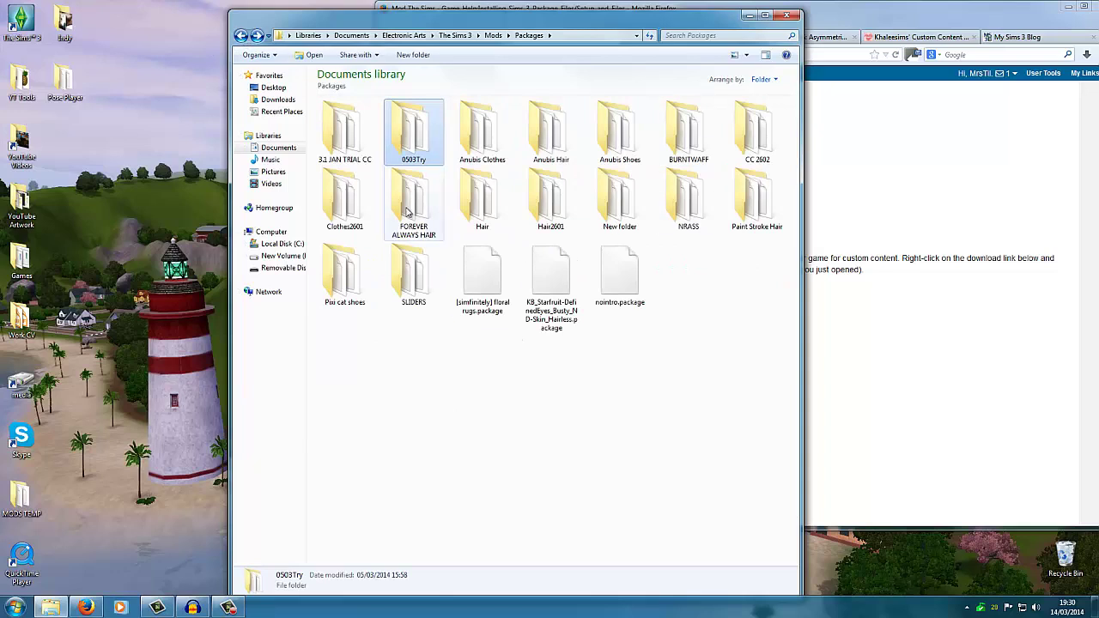
click(242, 36)
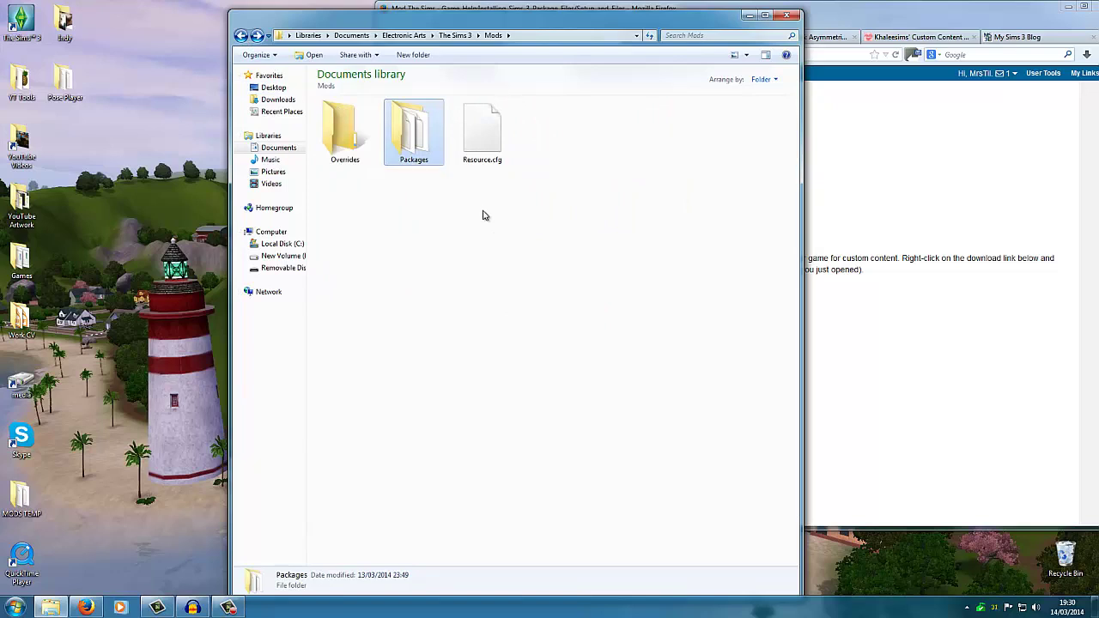
Rearrange the Mods folder and browser windows on the desktop, then minimize the folder window to show the Mod The Sims setup guide
drag(611, 18, 408, 19)
click(746, 13)
drag(746, 12, 499, 13)
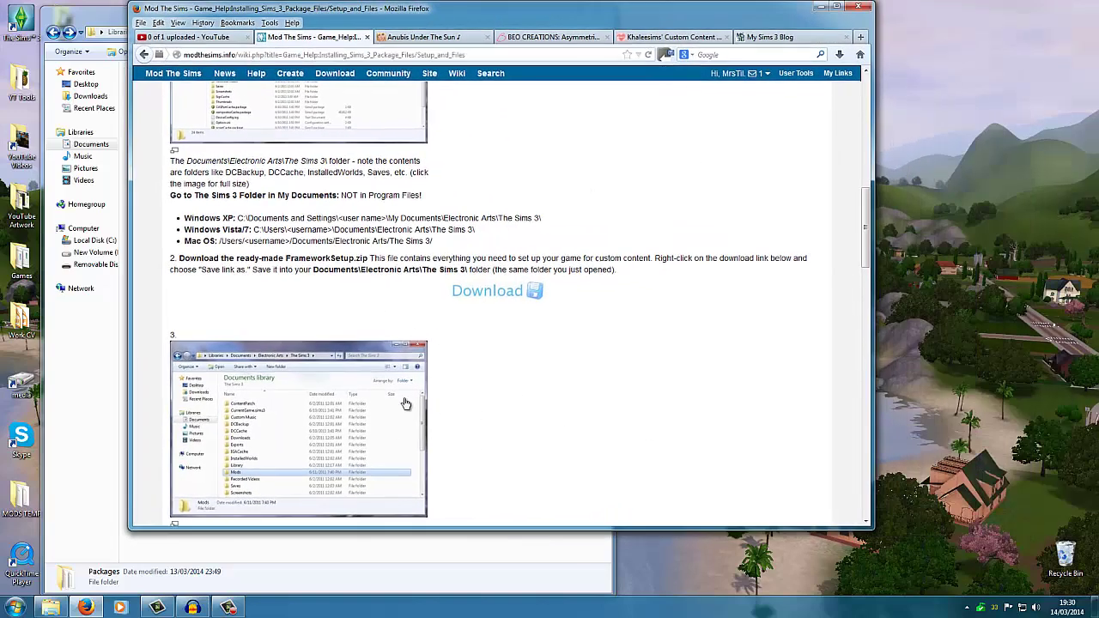
click(102, 21)
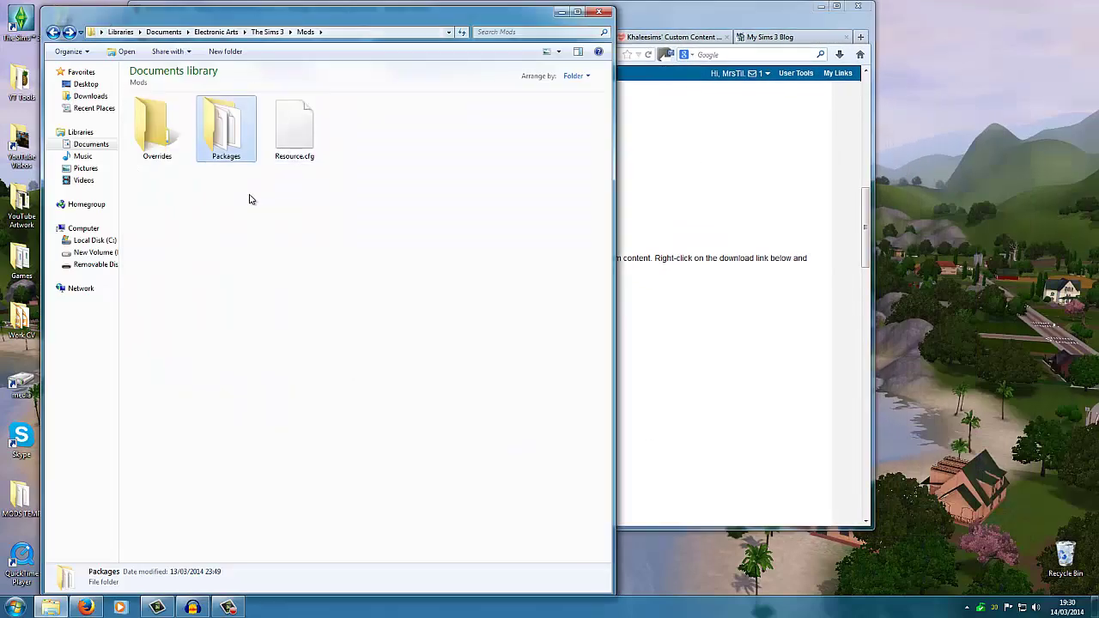
click(561, 12)
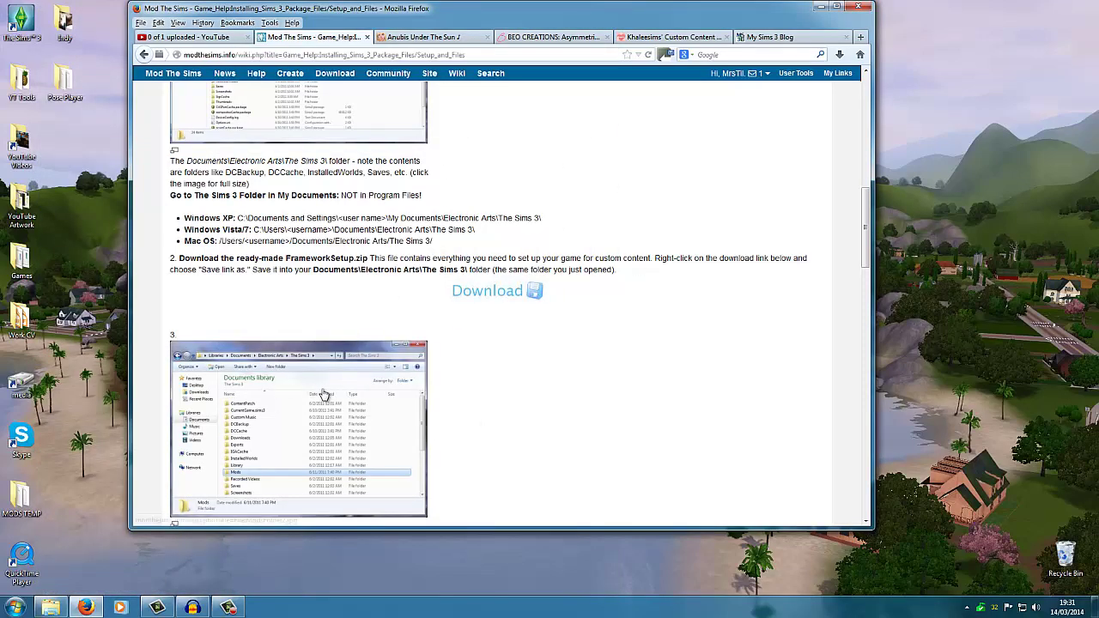
scroll(172, 591, down, 1)
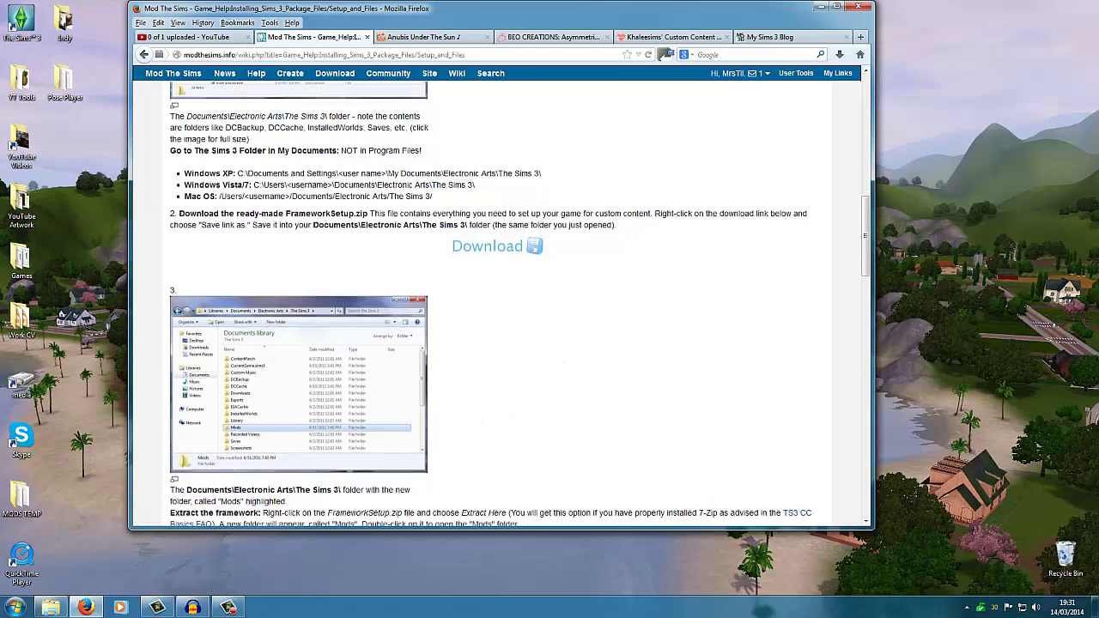
Close the old Mods window and reopen the Documents library, going to Electronic Arts\The Sims 3
click(50, 608)
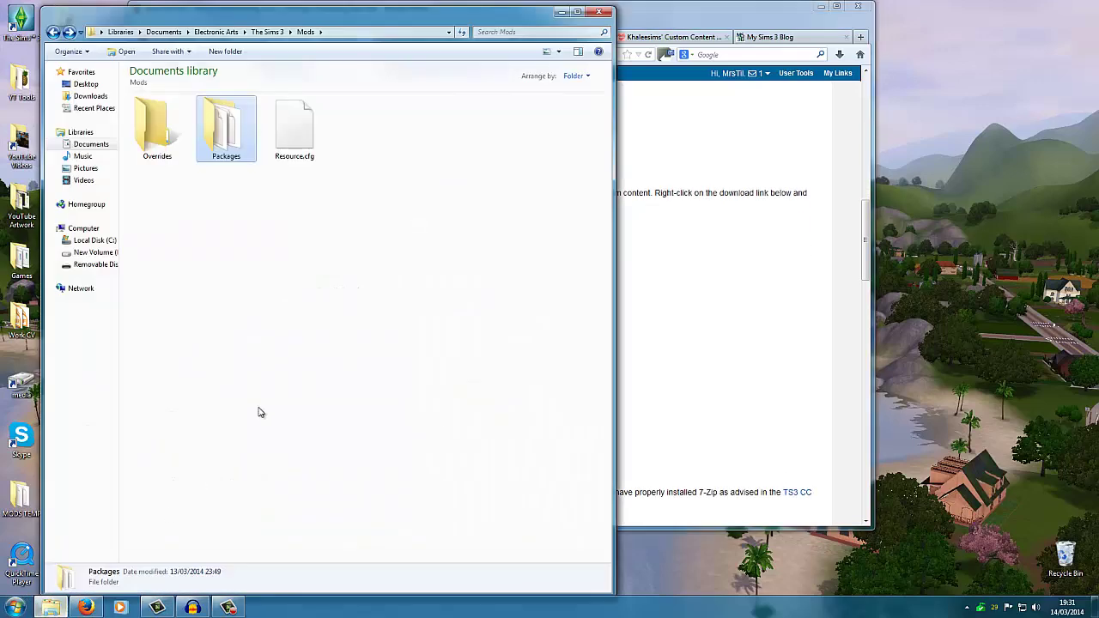
click(604, 15)
click(15, 608)
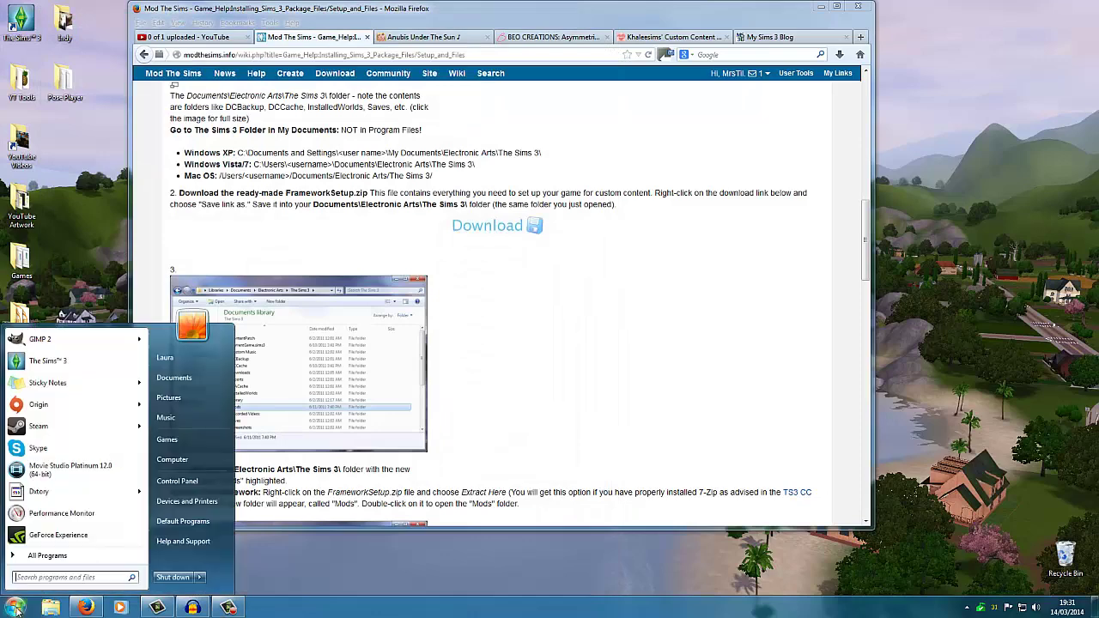
click(205, 376)
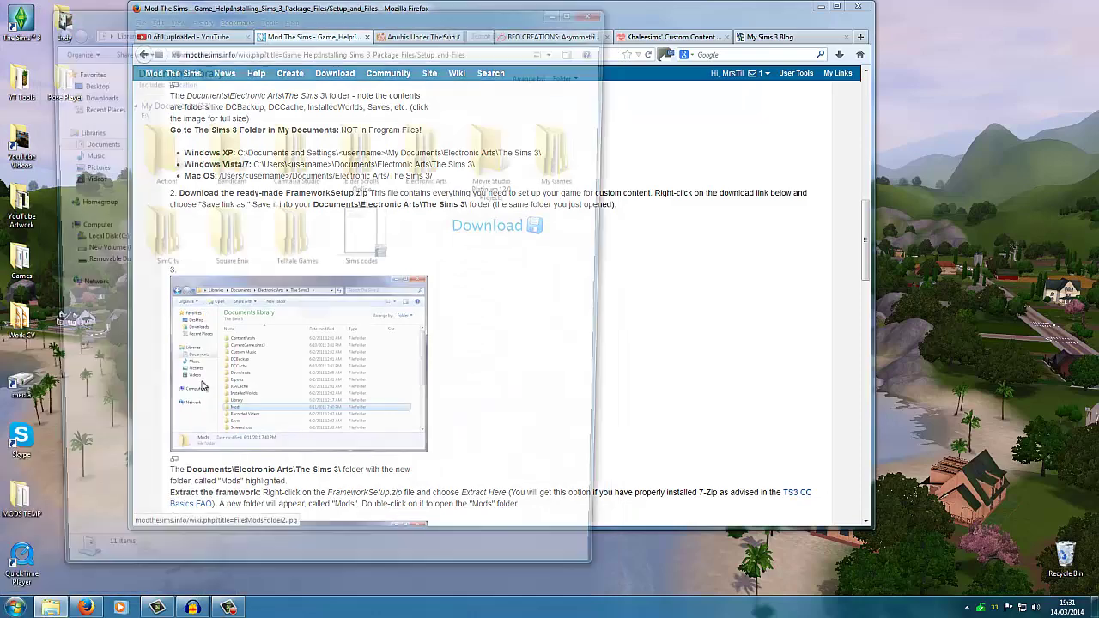
double_click(432, 161)
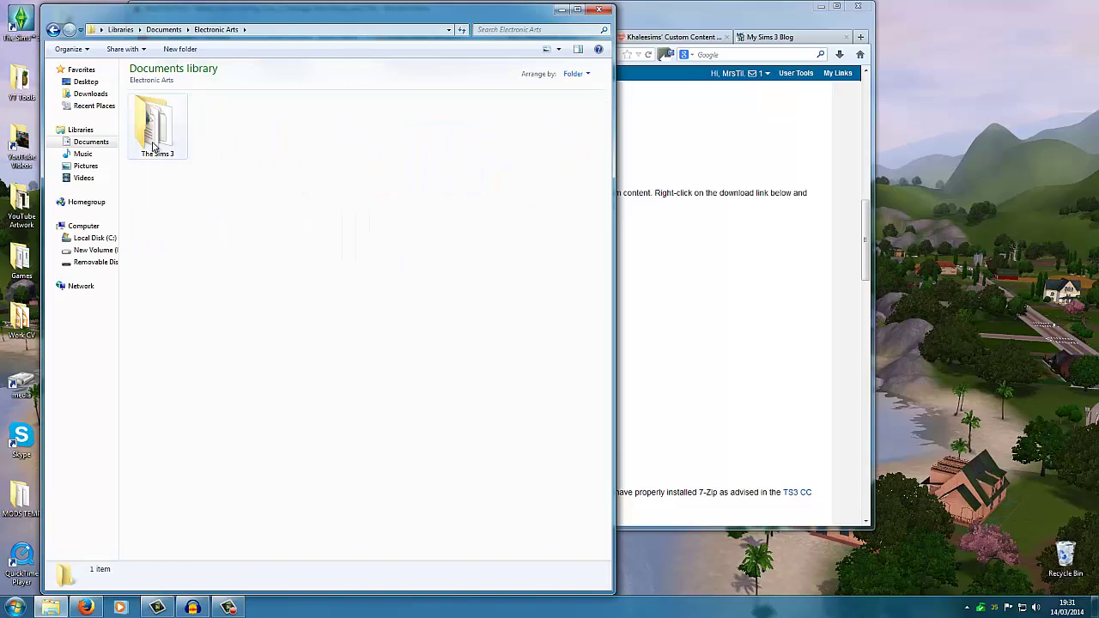
double_click(157, 146)
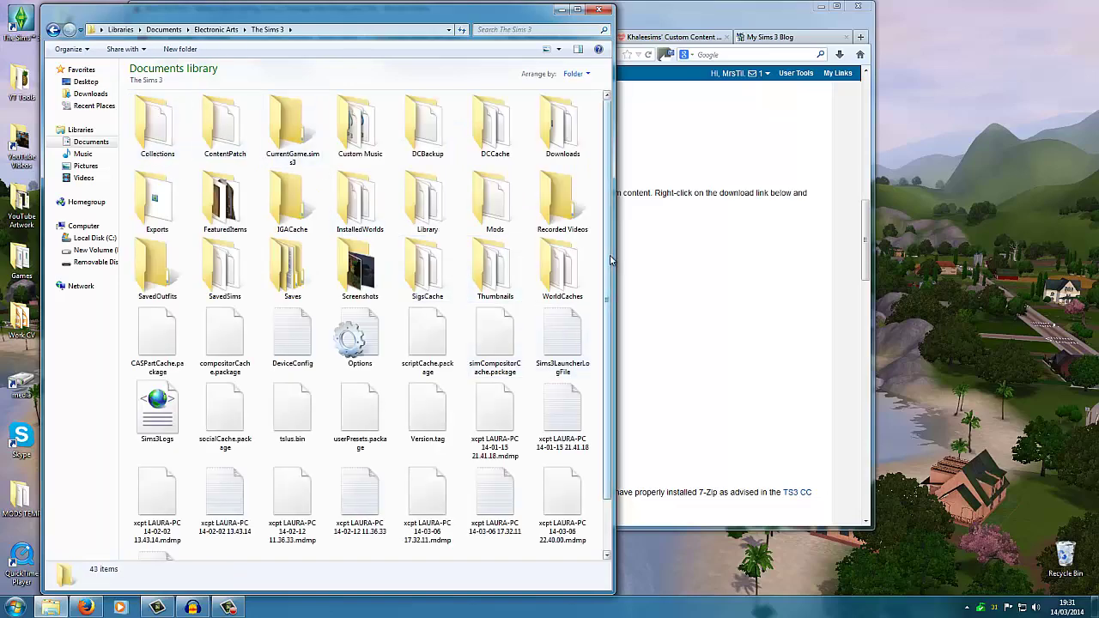
Look through the Mods folder and its Packages subfolder, then close the folder window
scroll(607, 315, down, 1)
double_click(497, 184)
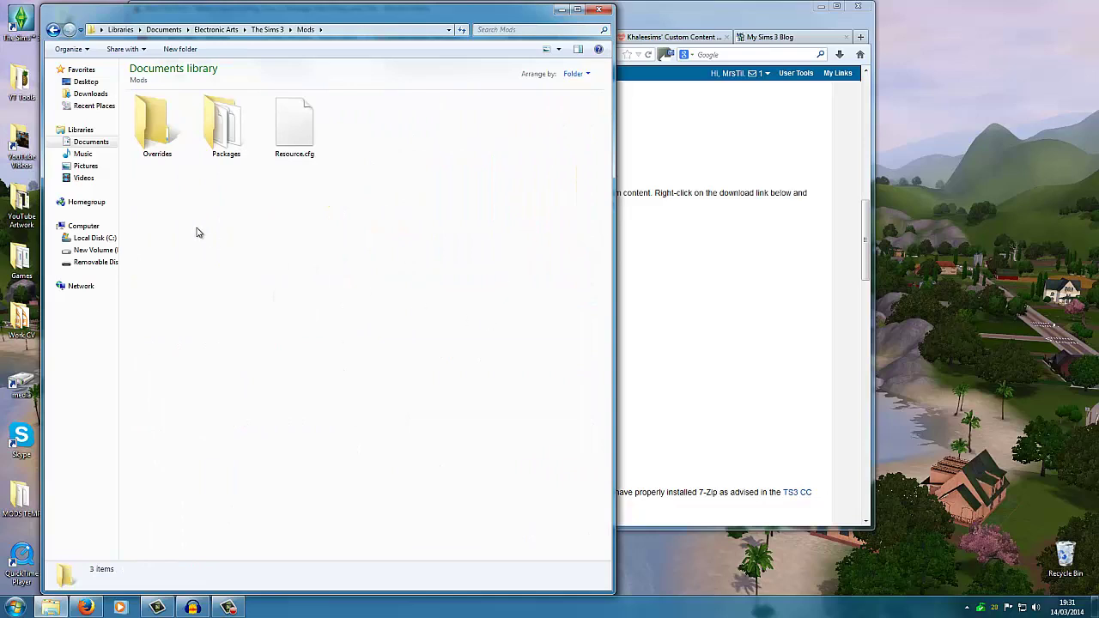
click(241, 129)
double_click(233, 144)
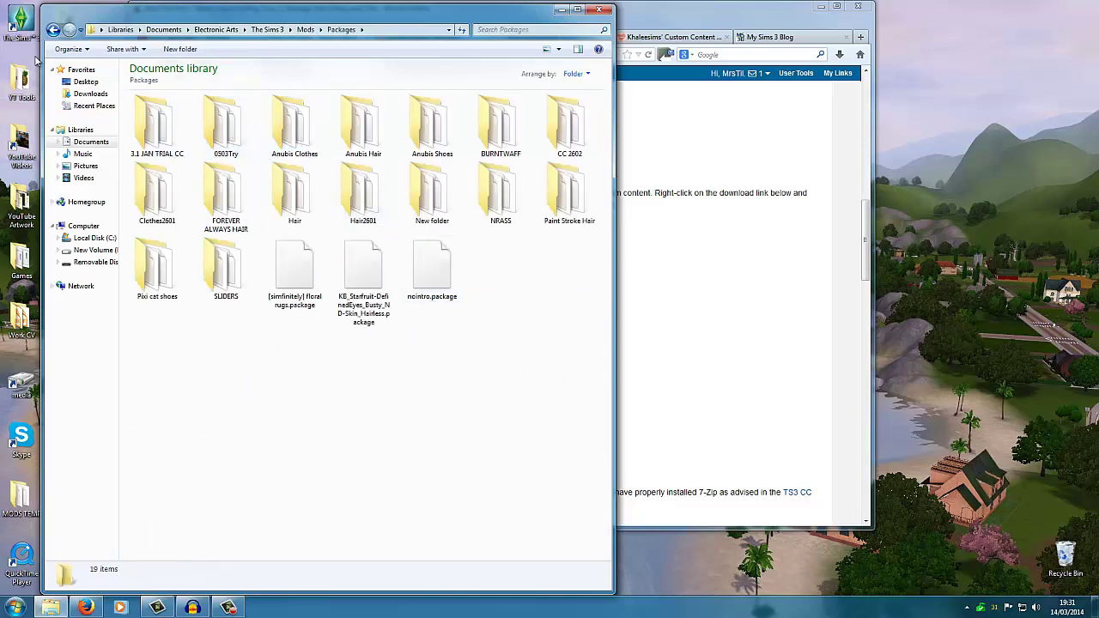
click(52, 29)
click(598, 10)
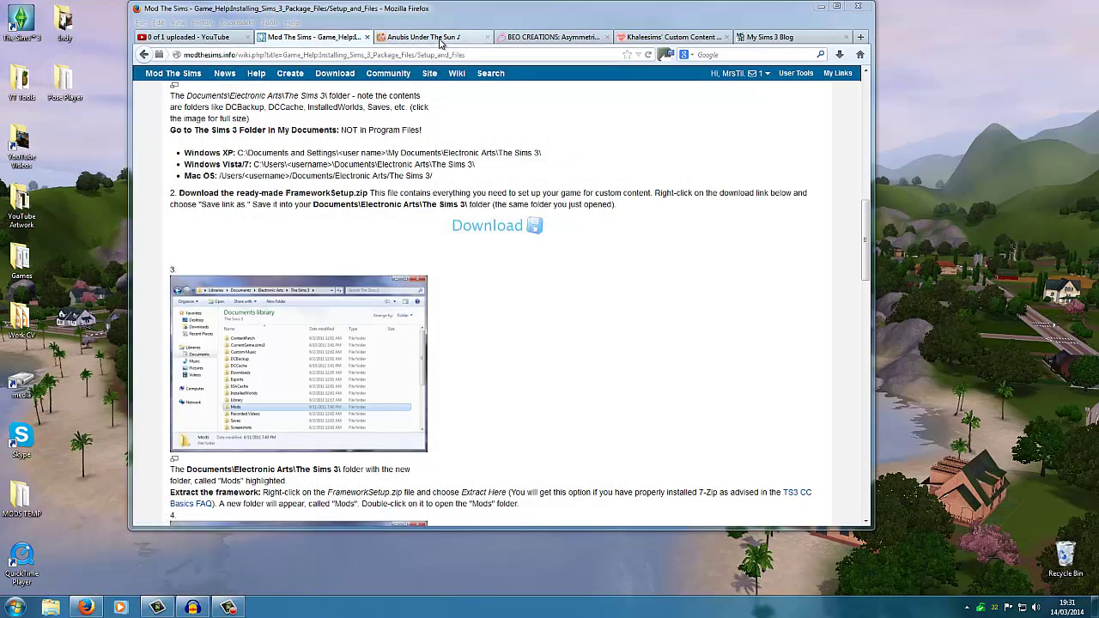
Look over the BEO Creations asymmetric dress page and the Anubis Under The Sun homepage in the browser
click(548, 38)
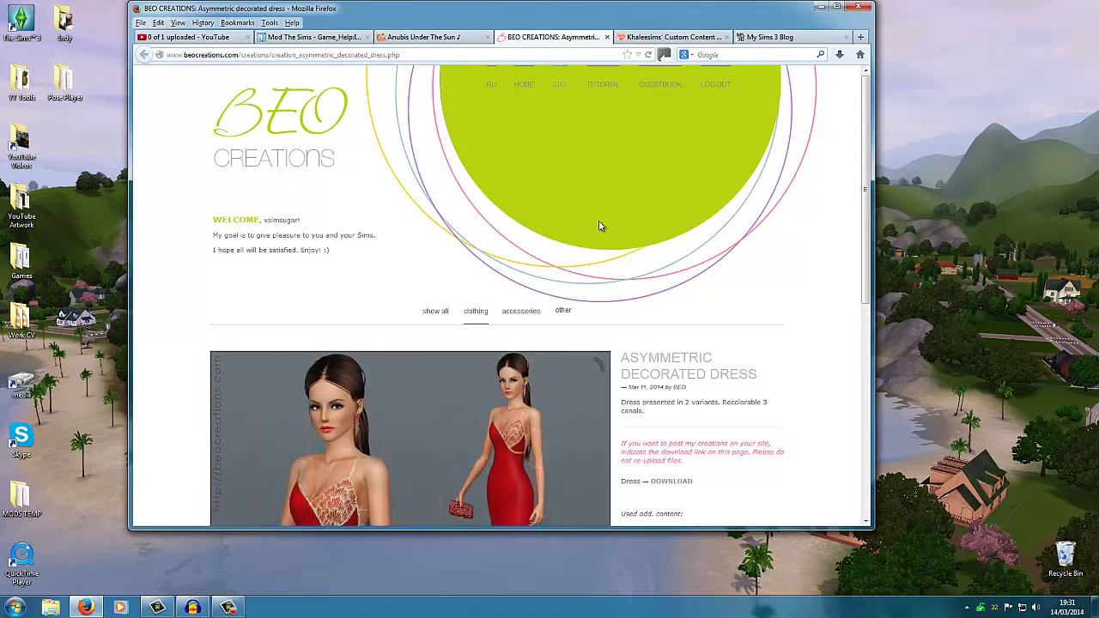
drag(868, 133, 866, 72)
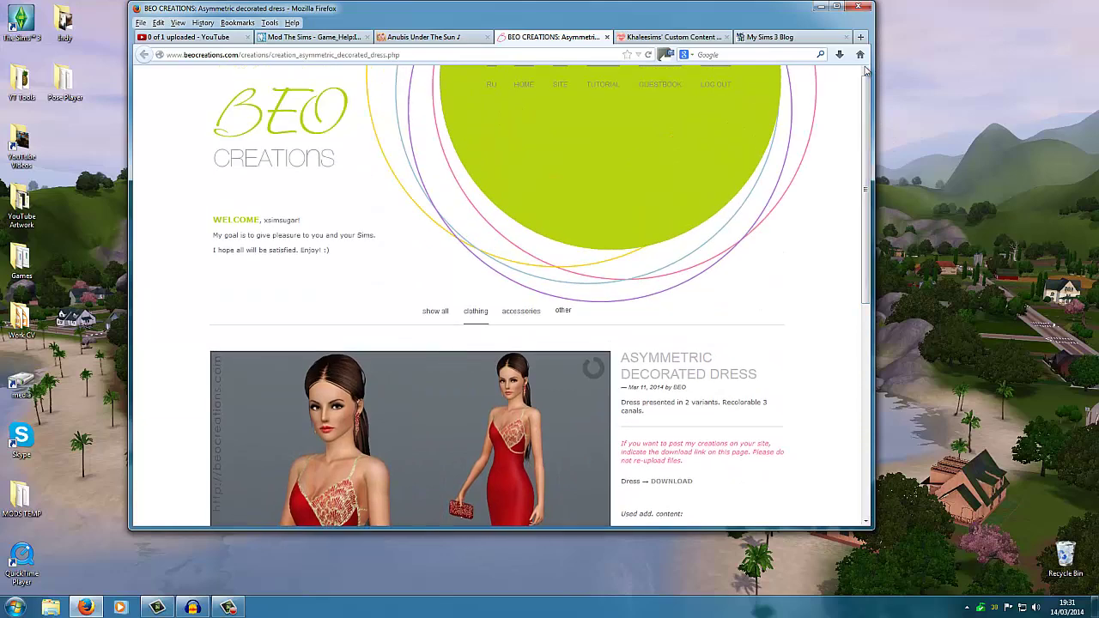
click(433, 37)
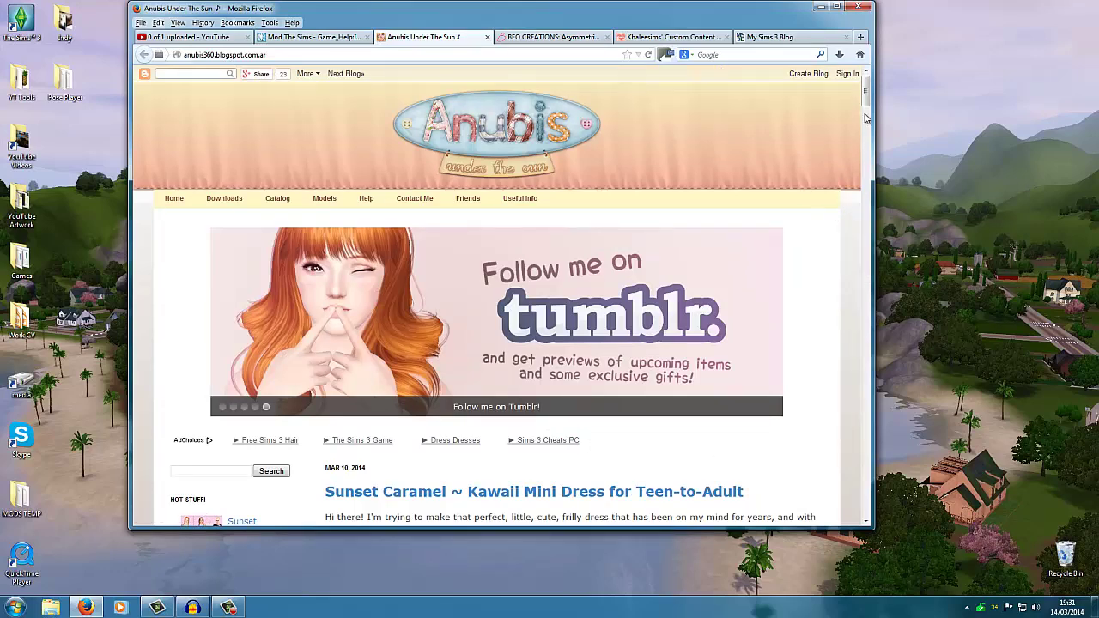
scroll(543, 420, down, 10)
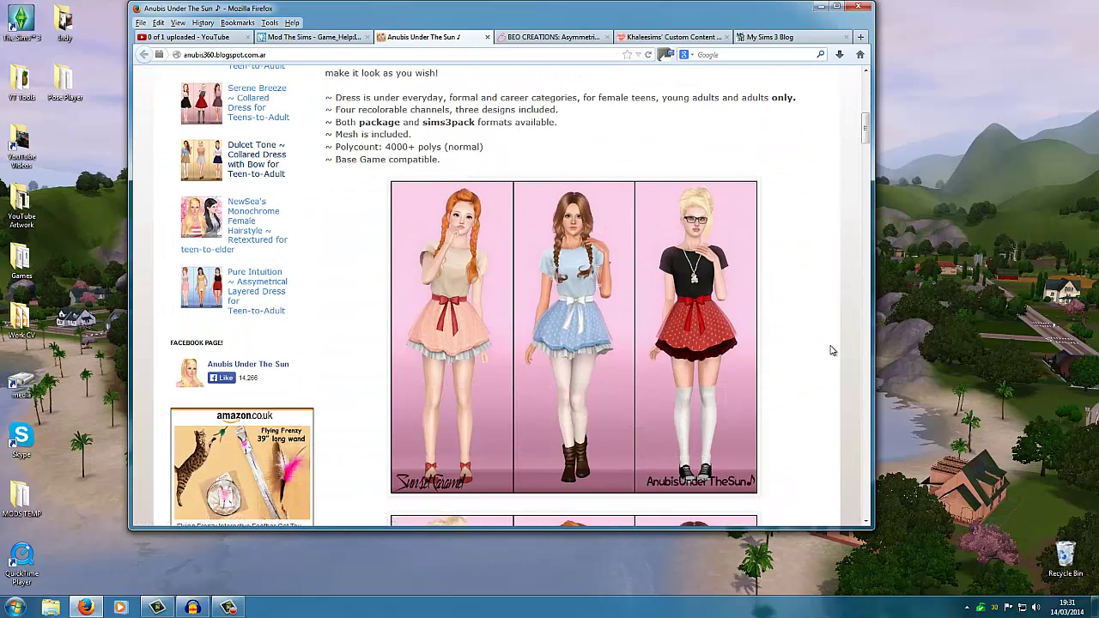
scroll(832, 350, up, 4)
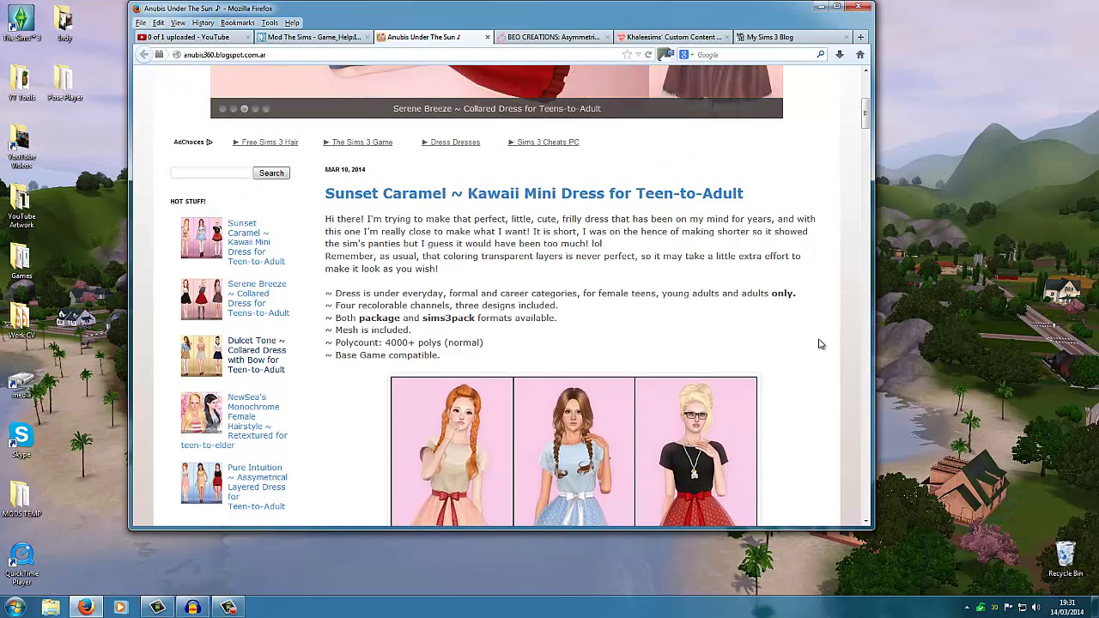
scroll(496, 241, up, 5)
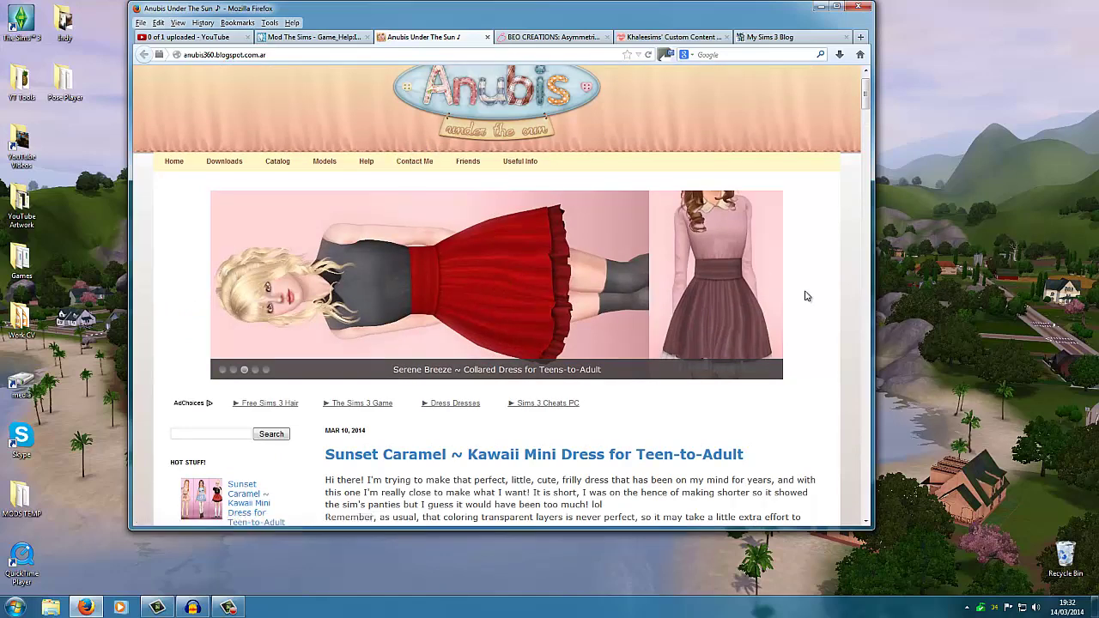
Find the download link of the Sunset Caramel ~ Kawaii Mini Dress post on Anubis Under The Sun and open its full page
scroll(805, 295, down, 2)
scroll(805, 296, down, 3)
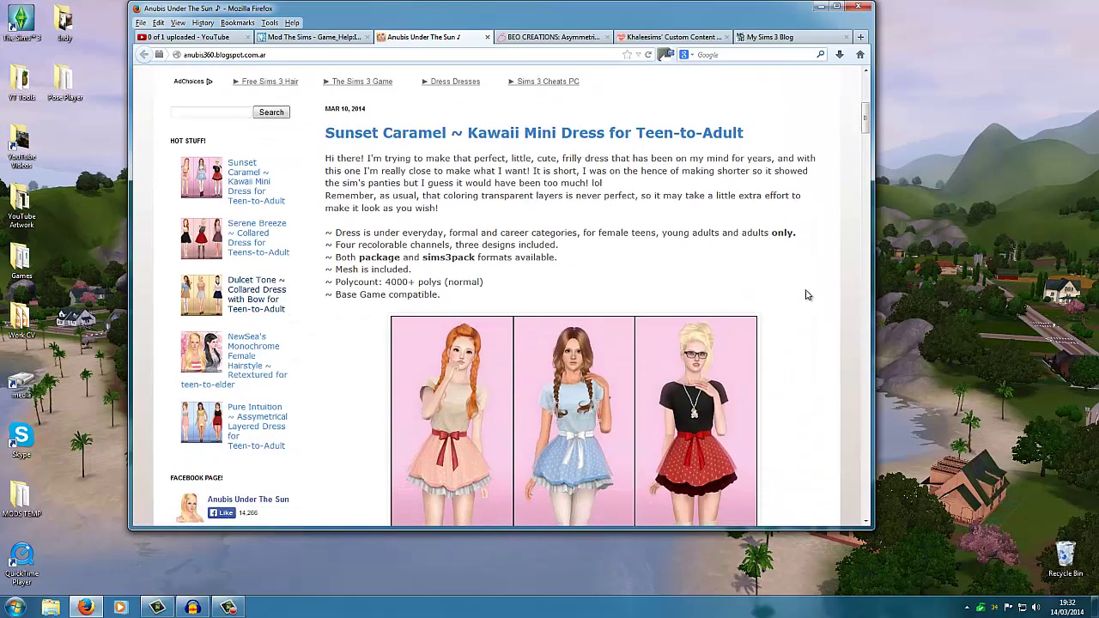
scroll(805, 295, down, 3)
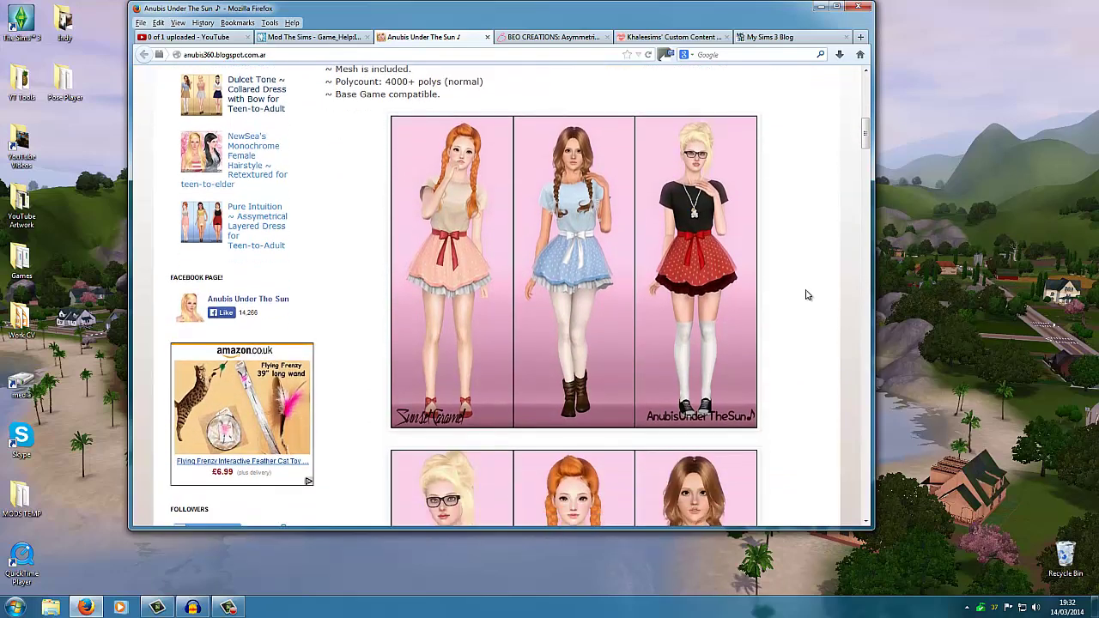
scroll(806, 295, down, 1)
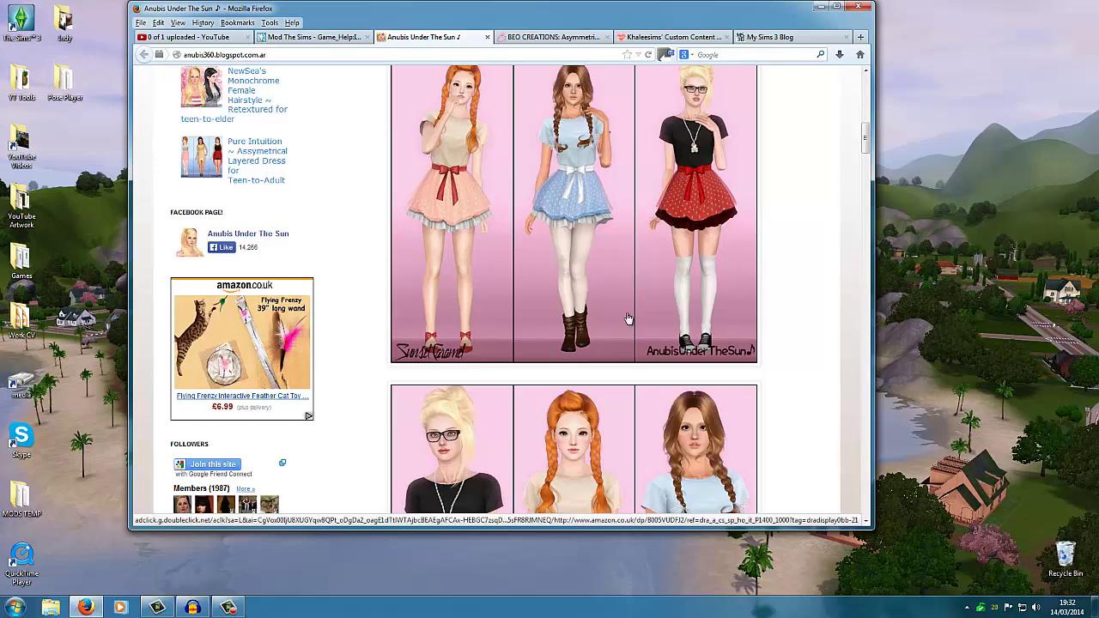
scroll(825, 345, down, 3)
scroll(824, 348, down, 15)
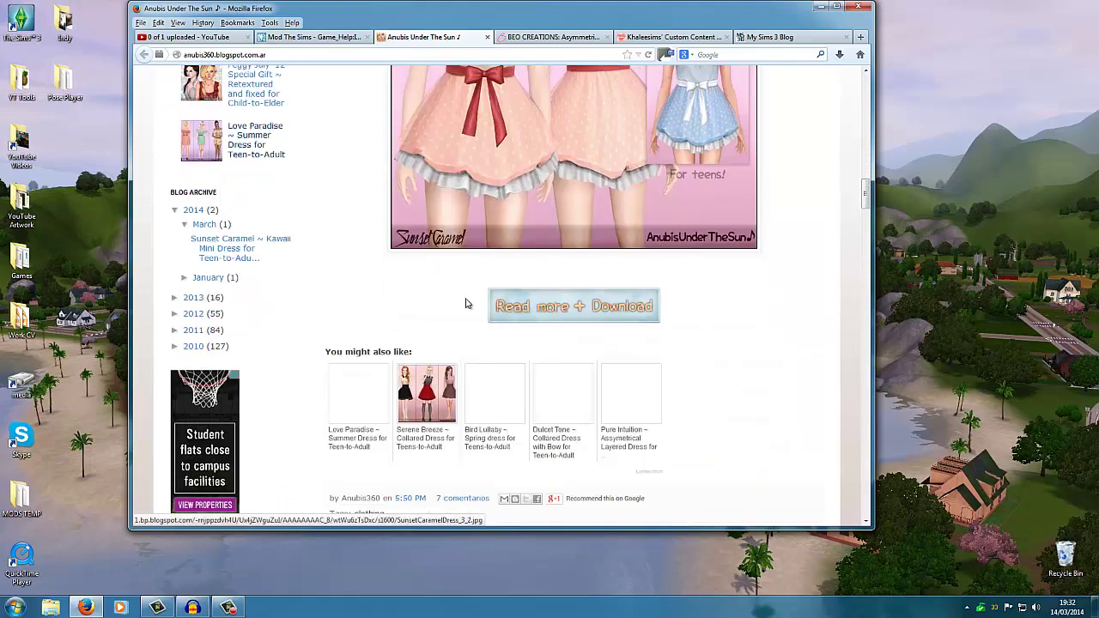
click(586, 311)
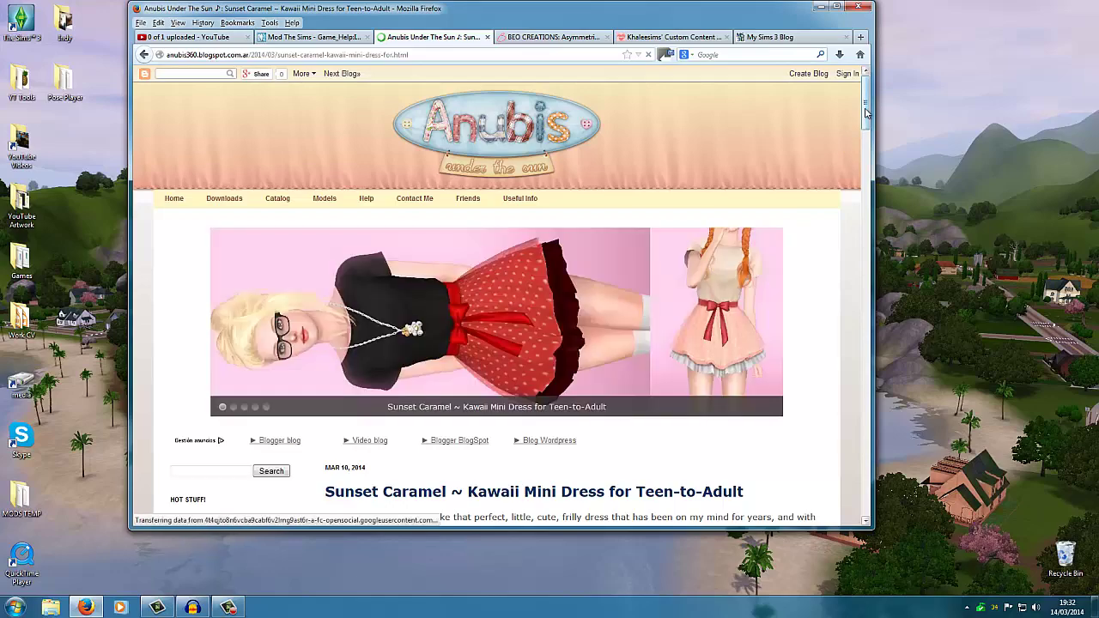
Read the Sunset Caramel dress description, examining the clothing categories, age groups and available file formats
drag(866, 111, 832, 187)
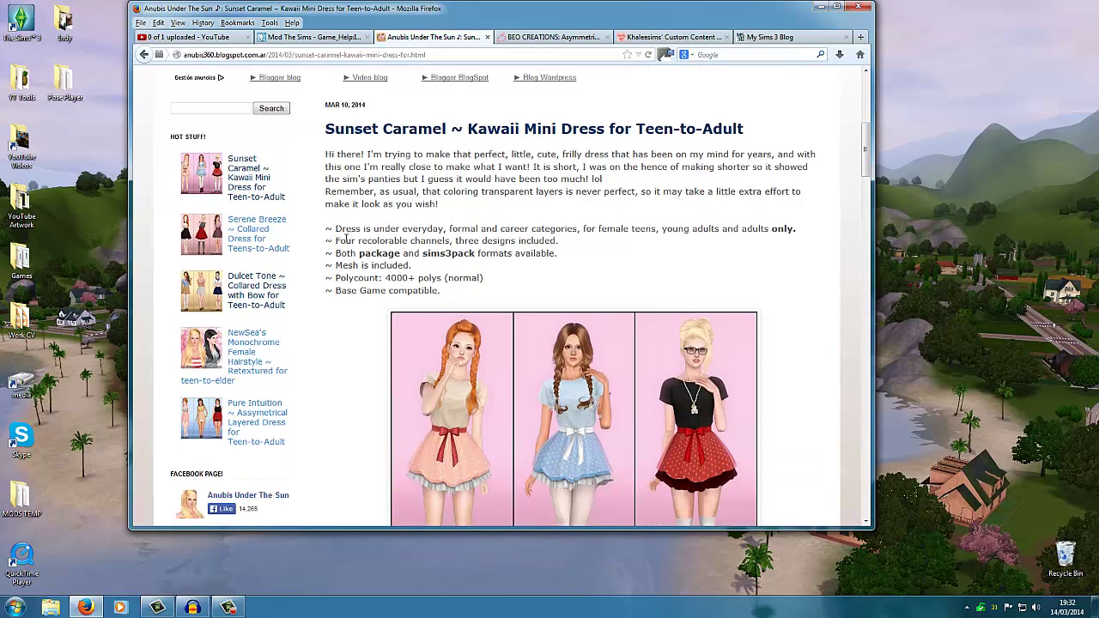
drag(341, 228, 797, 228)
click(700, 271)
drag(360, 253, 403, 255)
drag(423, 255, 477, 254)
click(520, 269)
drag(445, 250, 422, 253)
click(479, 206)
drag(357, 254, 407, 255)
click(407, 258)
click(672, 279)
Download the .package version of the dress for Young Adults/Adults from MediaFire, saving the RAR file
drag(866, 155, 866, 359)
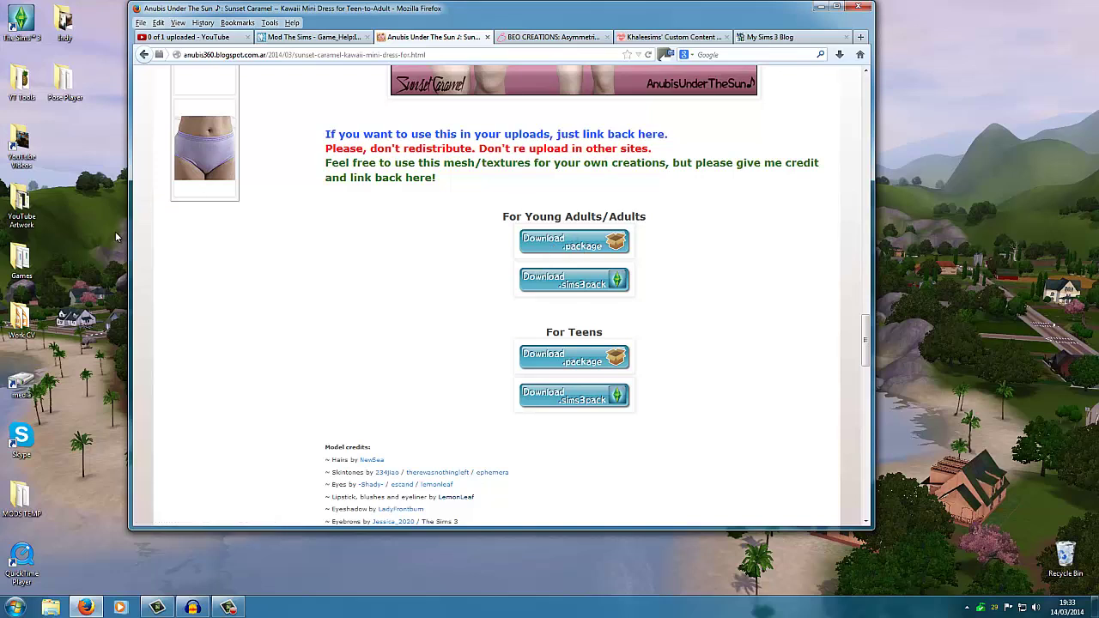
click(571, 248)
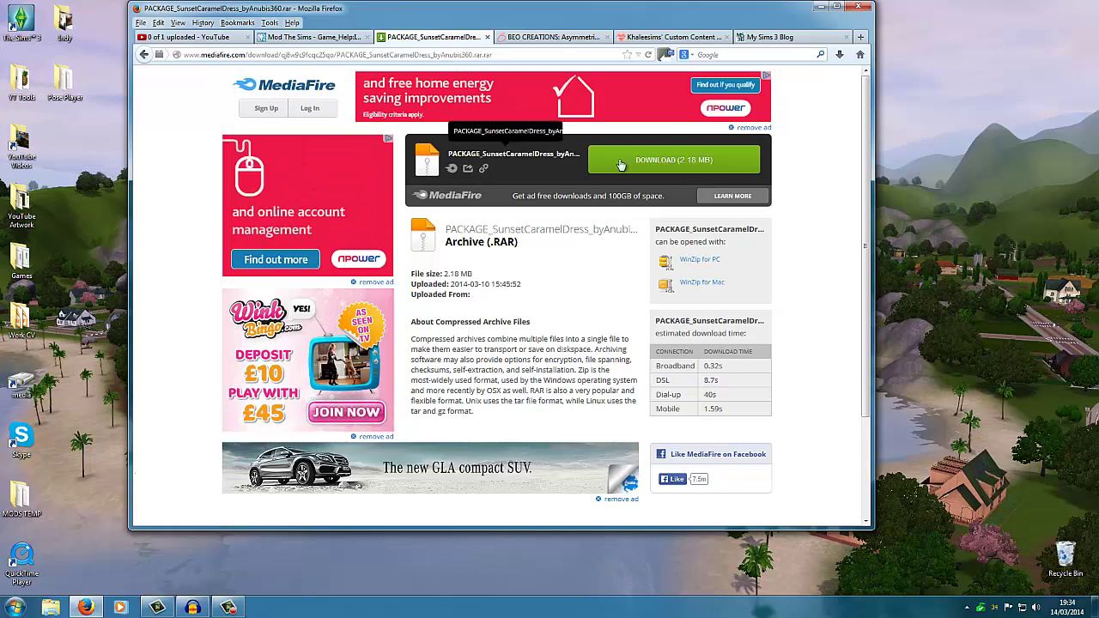
click(673, 163)
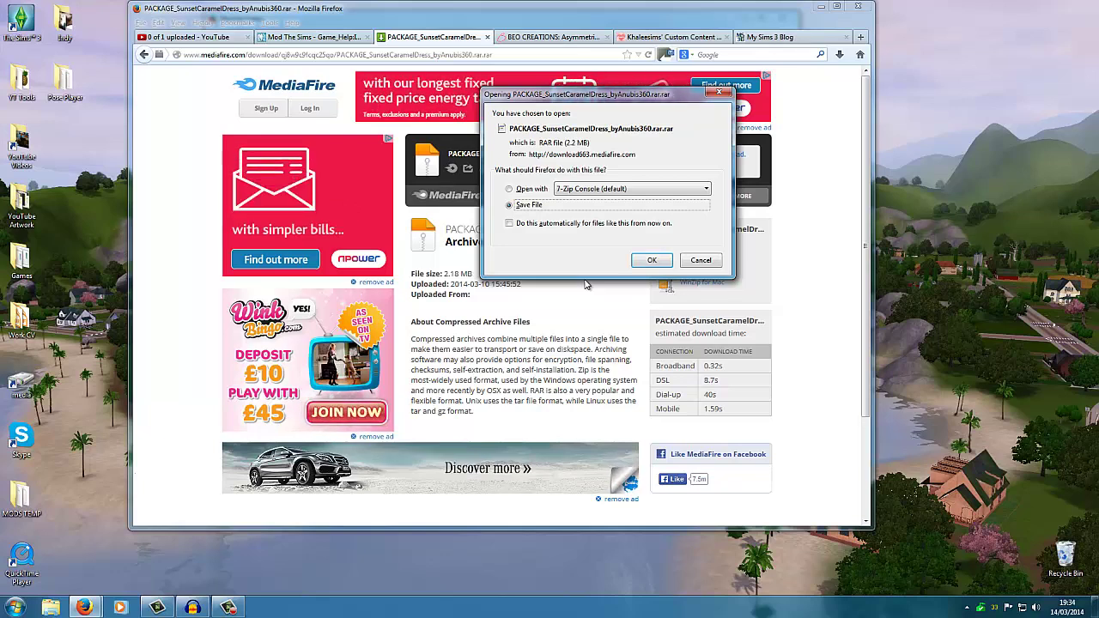
click(652, 260)
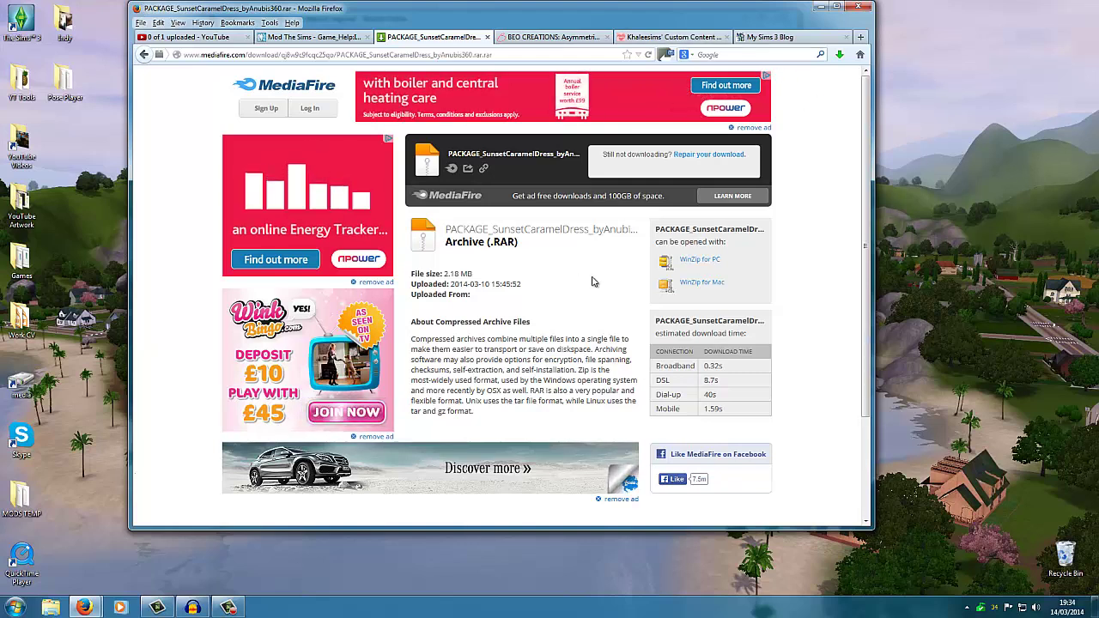
Show the newly downloaded RAR in its containing folder and send the Mods folder and FrameworkSetup file there to the Recycle Bin
click(840, 55)
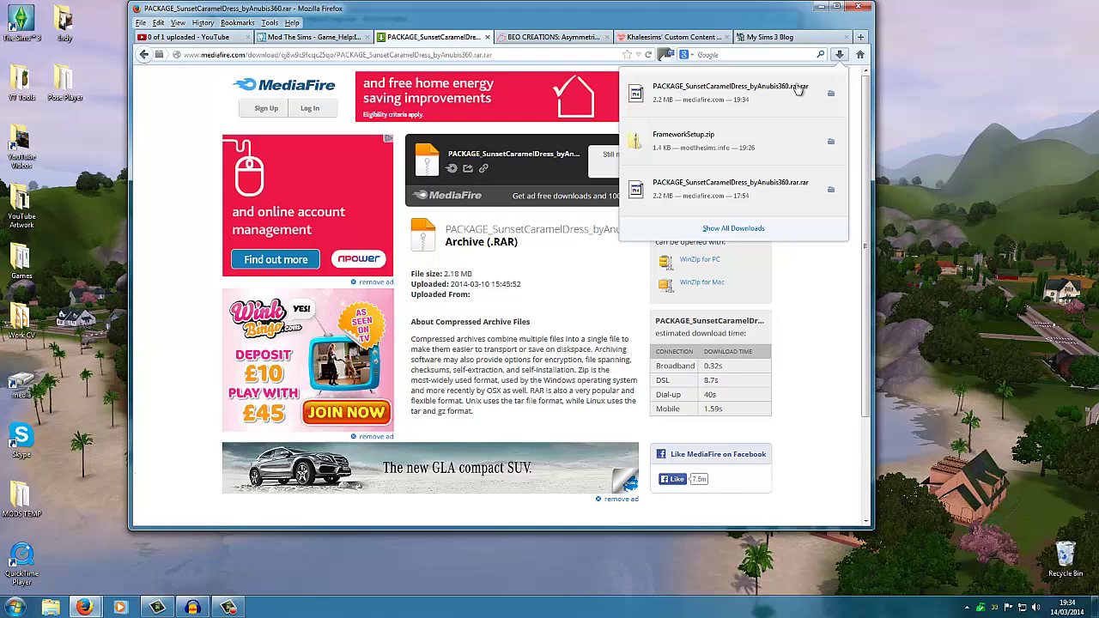
right_click(696, 92)
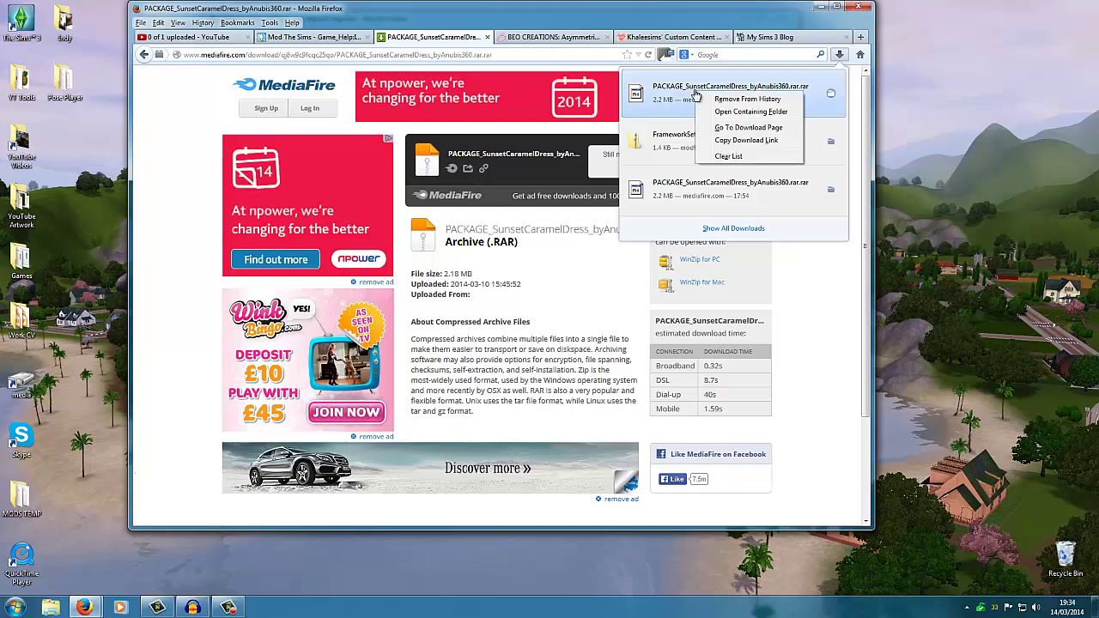
click(741, 111)
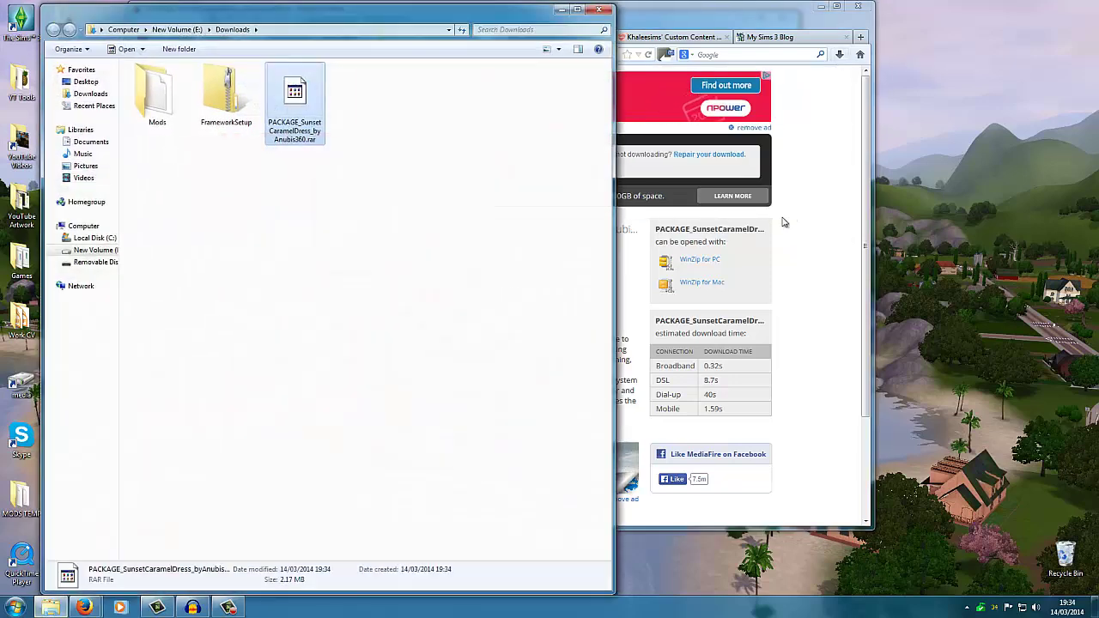
drag(344, 14, 530, 18)
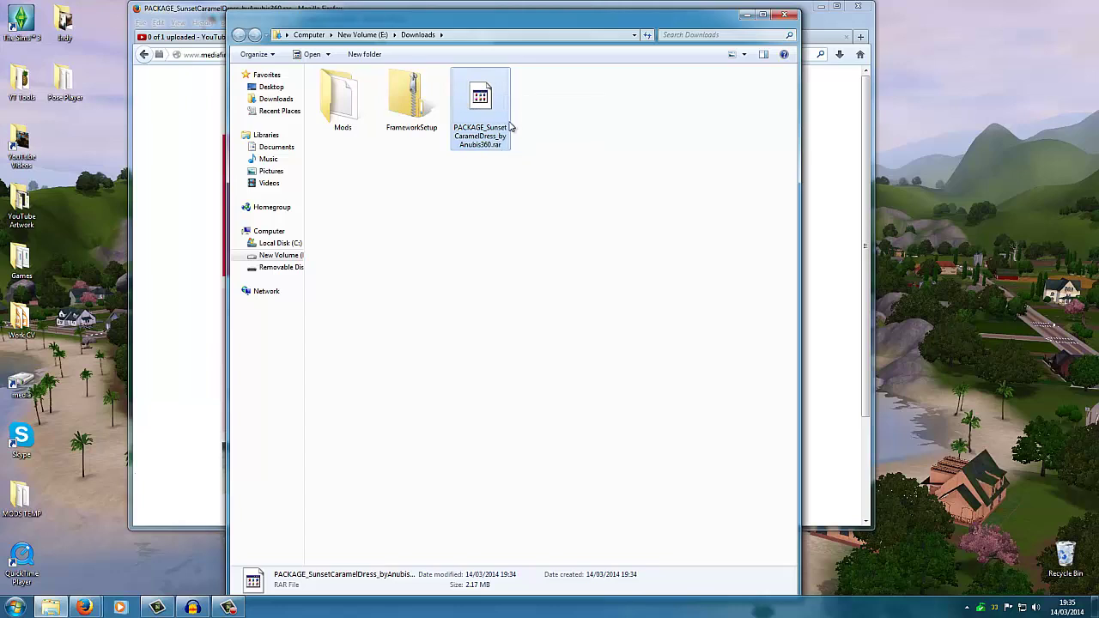
drag(349, 142, 1063, 556)
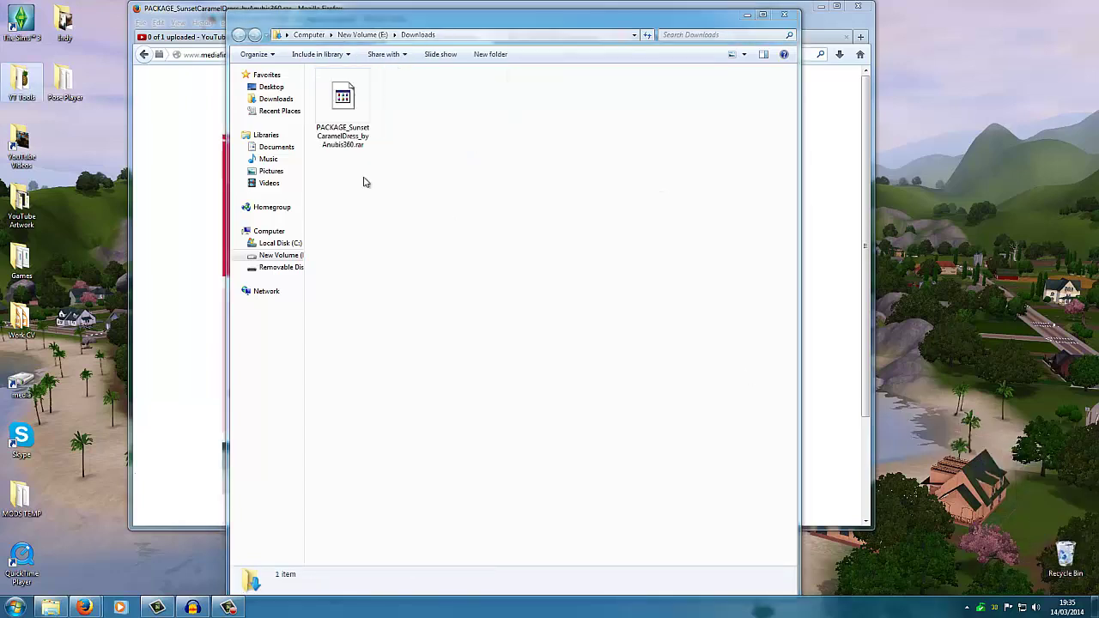
Scan the PACKAGE_SunsetCaramelDress_byAnubis360.rar file with Microsoft Security Essentials and close the scan window
right_click(344, 98)
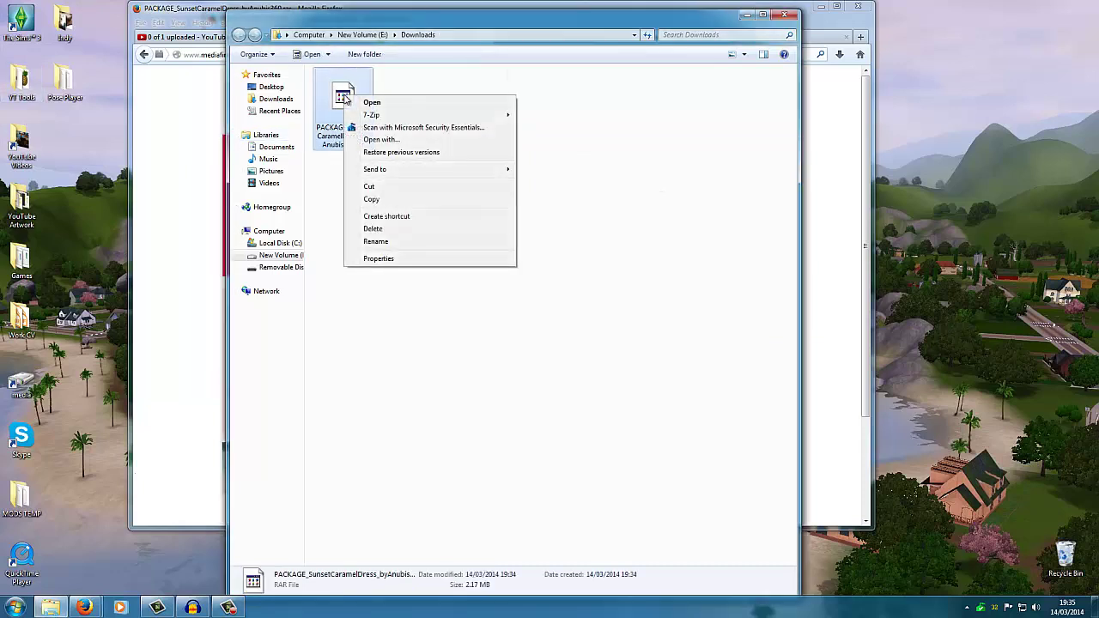
click(410, 127)
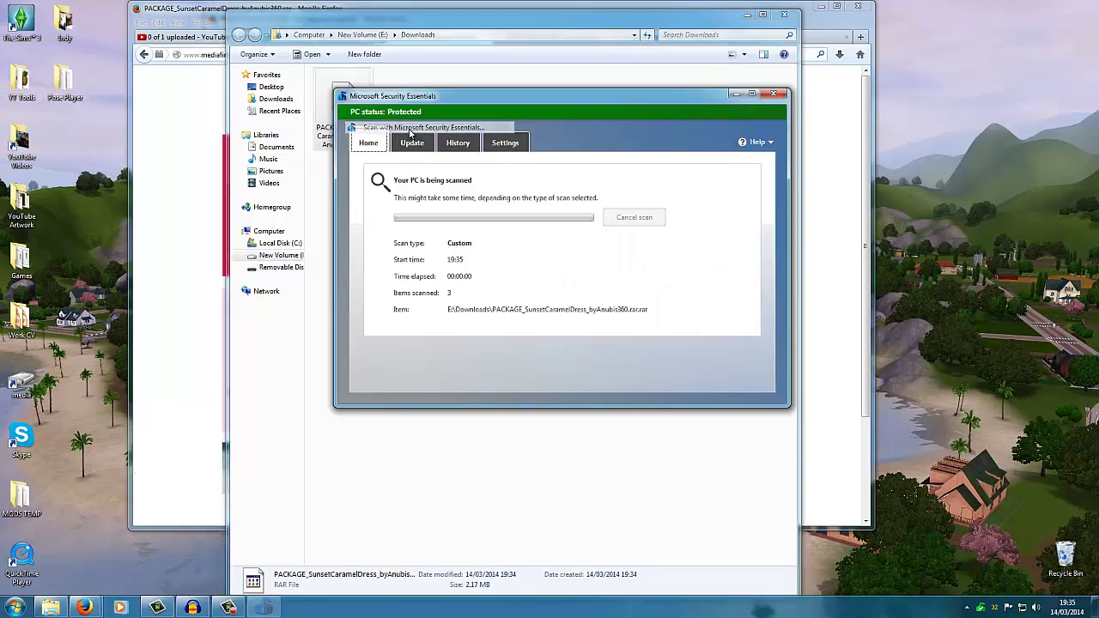
click(777, 94)
Extract the dress archive into the Downloads folder with 7-Zip and send the SunsetCaramelDress_thumb image to the Recycle Bin
right_click(345, 105)
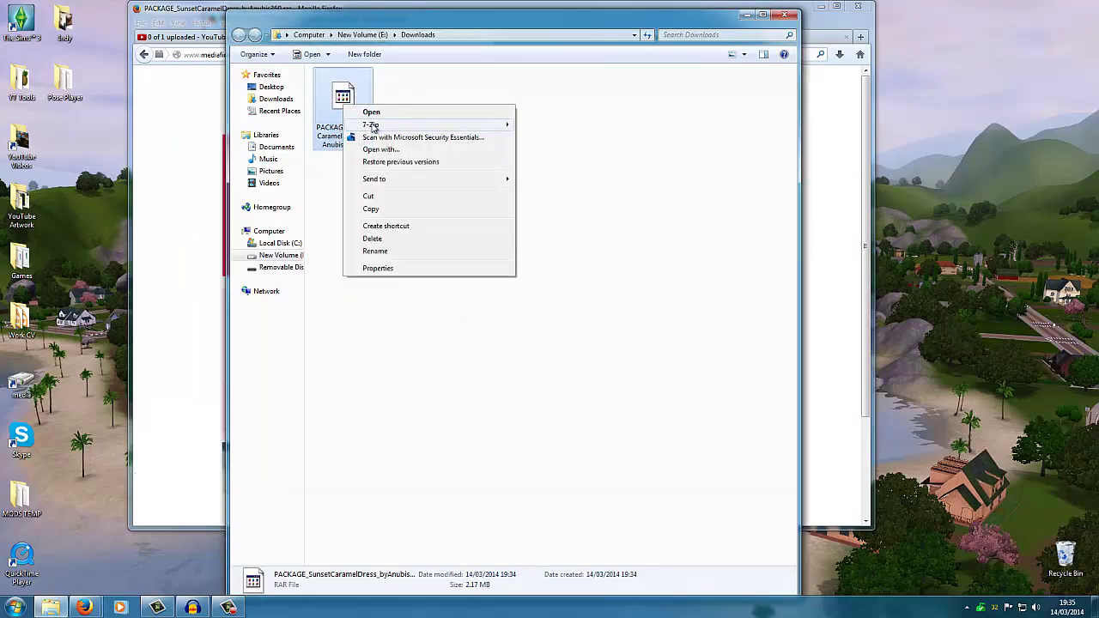
mouse_move(374, 127)
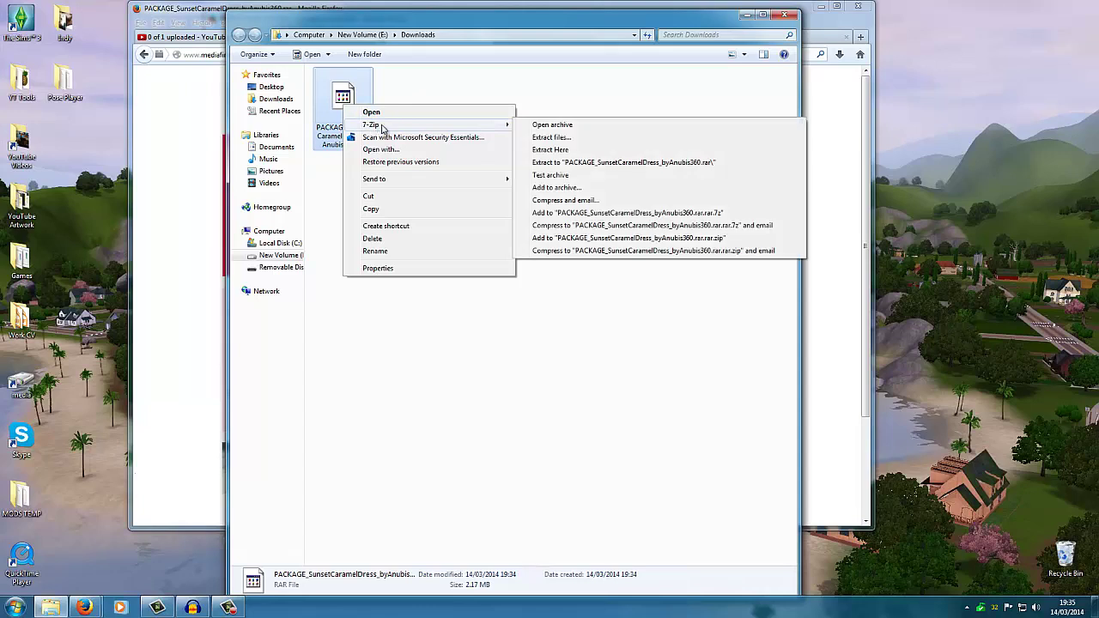
click(556, 150)
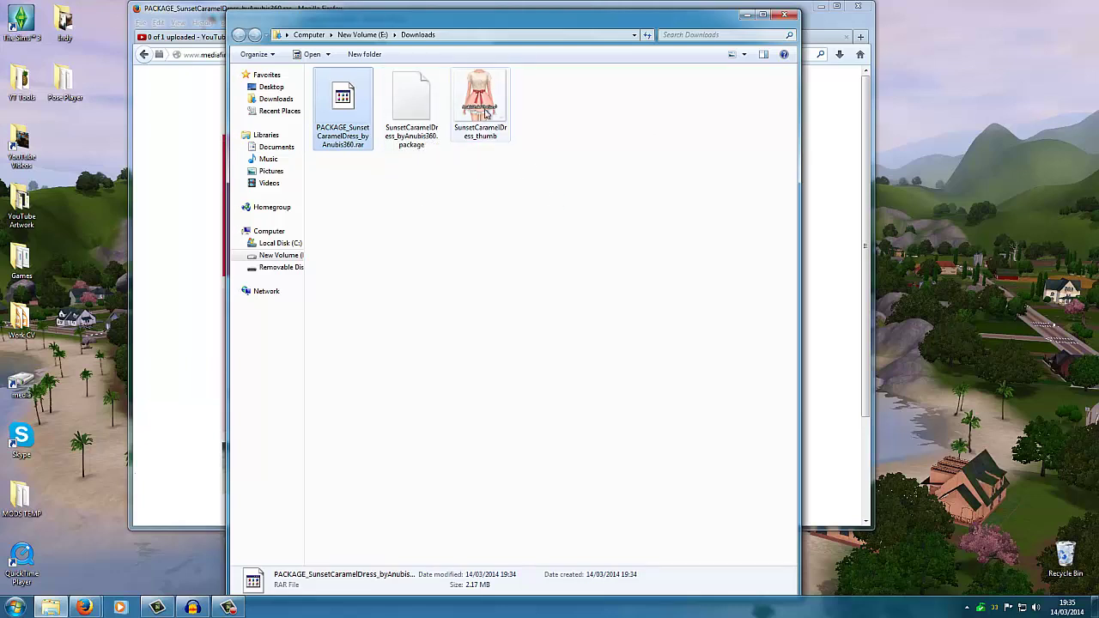
drag(479, 103, 1065, 558)
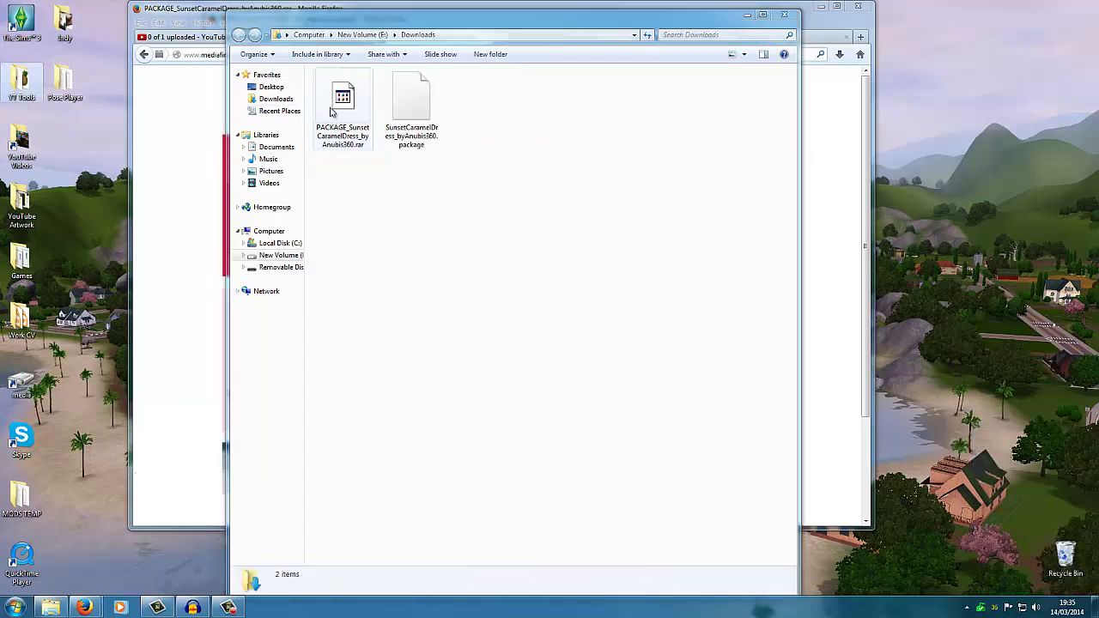
Open the Documents library in a new window and go to Electronic Arts\The Sims 3\Mods\Packages
click(16, 608)
click(186, 382)
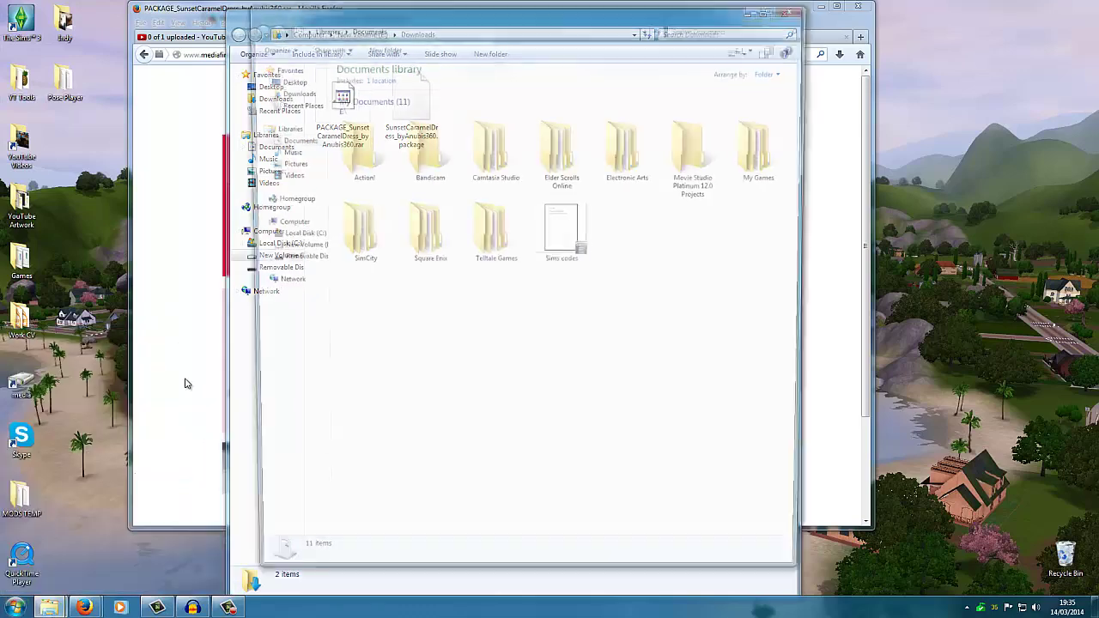
double_click(633, 153)
double_click(375, 137)
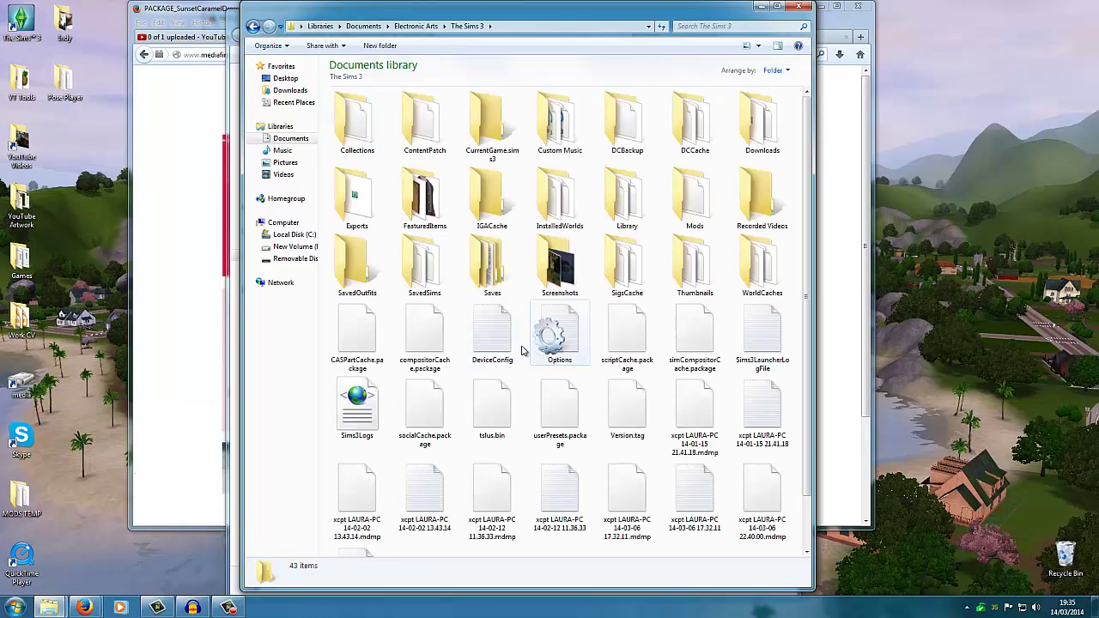
double_click(692, 196)
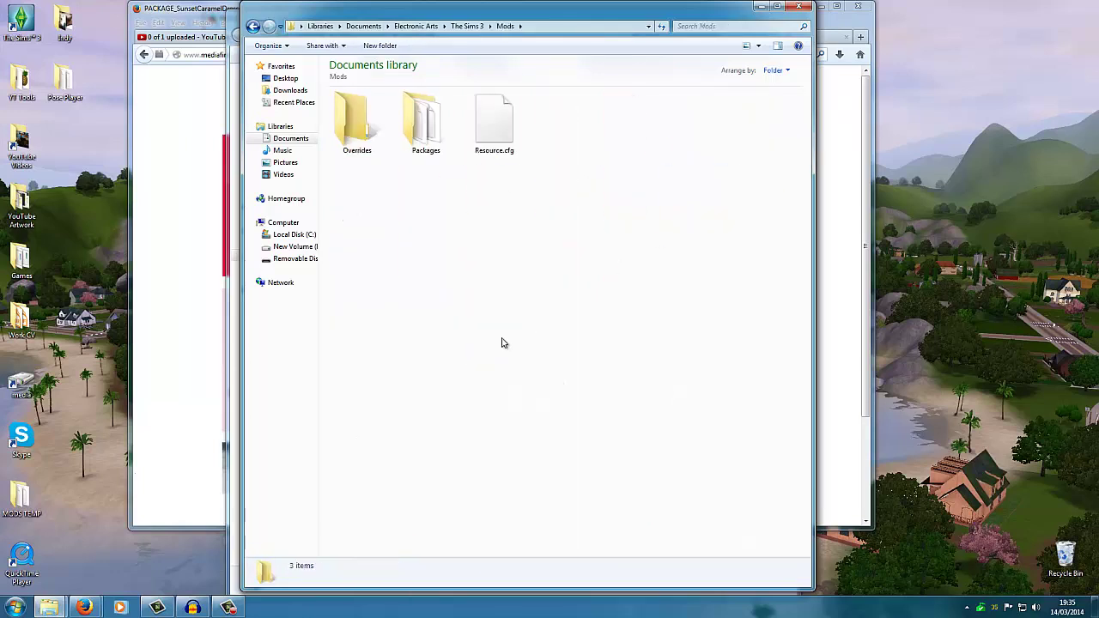
double_click(432, 135)
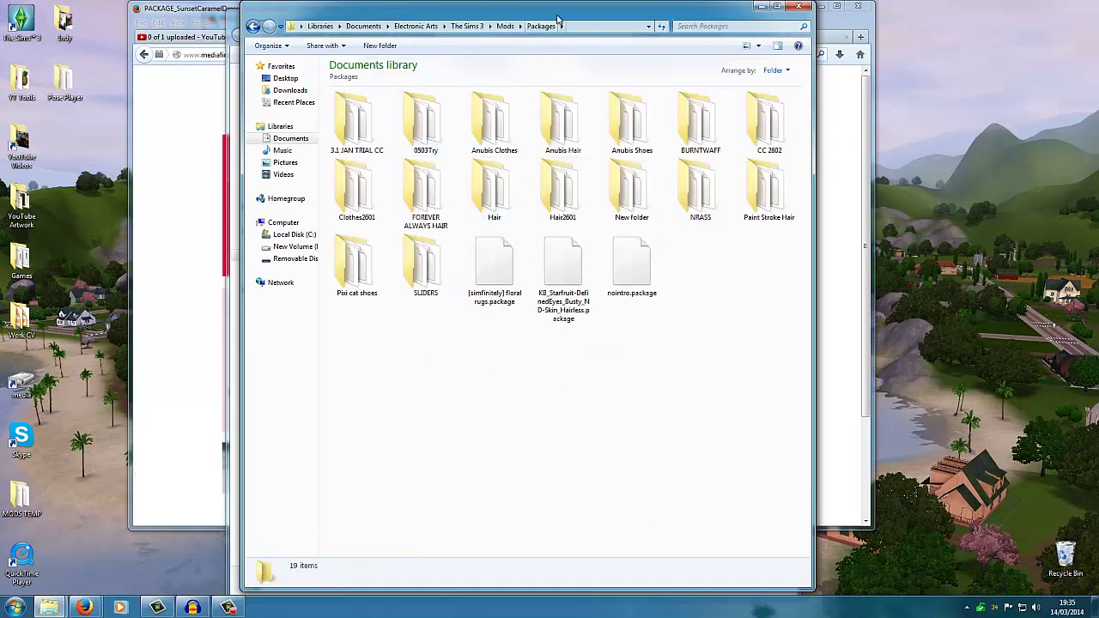
Arrange the Packages and Downloads folder windows side by side so both contents are accessible
drag(557, 18, 407, 53)
drag(526, 21, 1098, 25)
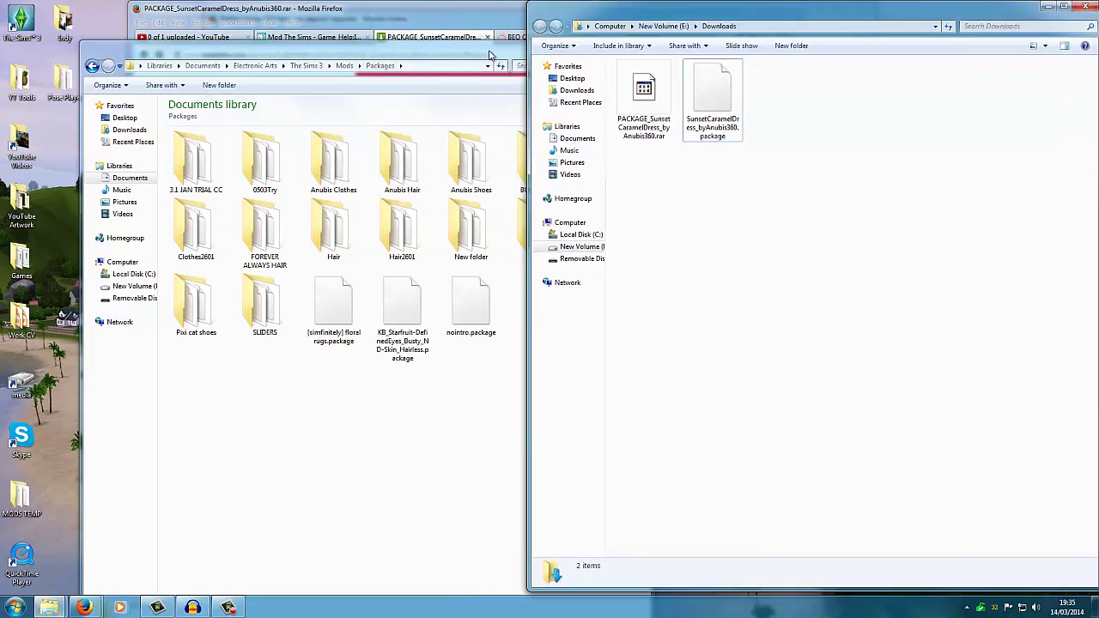
drag(494, 57, 468, 22)
Create a new folder named Trial1403 inside the Packages folder
right_click(391, 374)
click(292, 419)
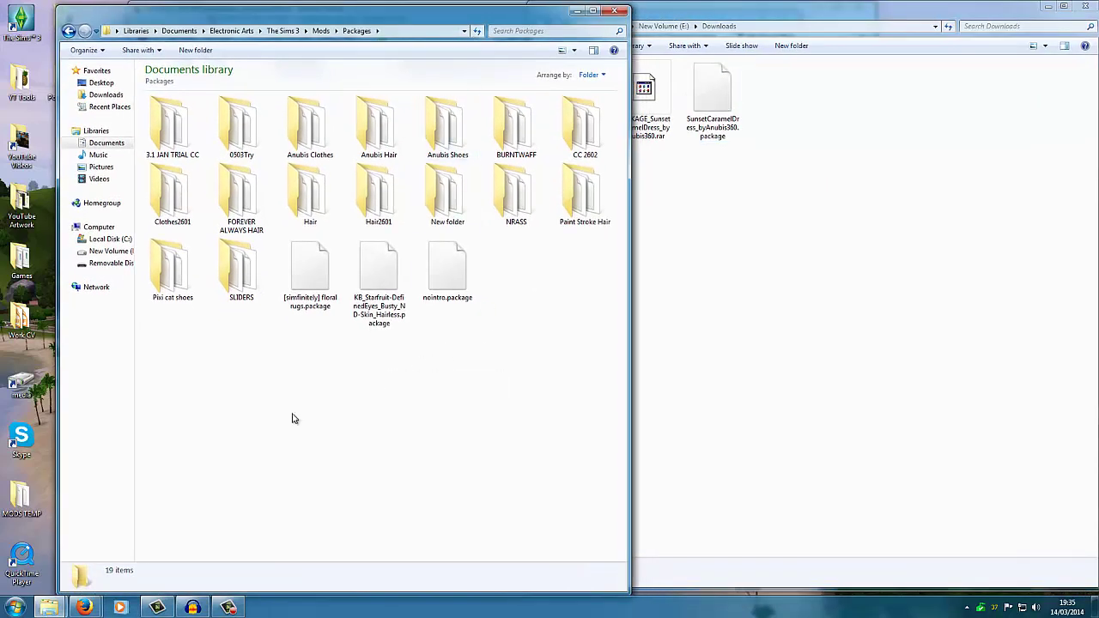
right_click(318, 371)
click(472, 387)
right_click(288, 371)
mouse_move(331, 506)
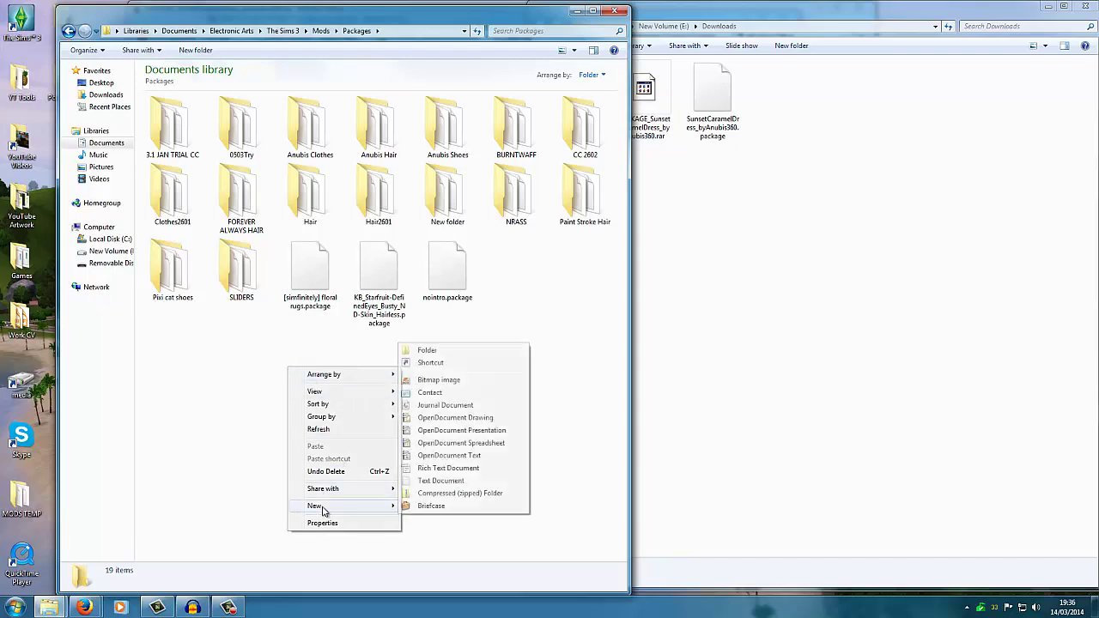
click(454, 350)
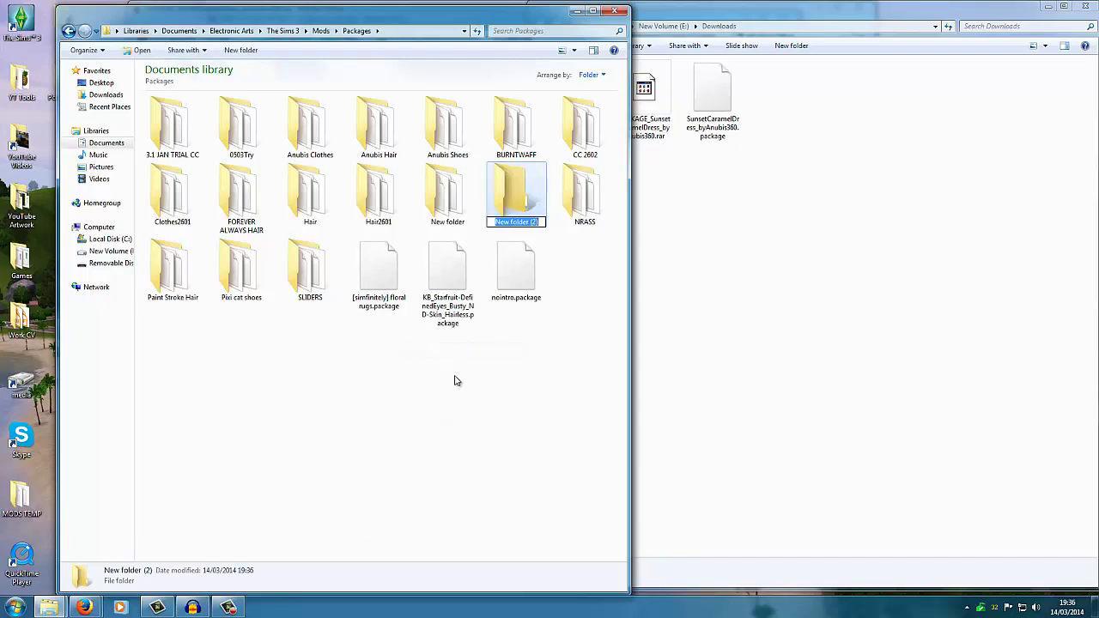
text(tr)
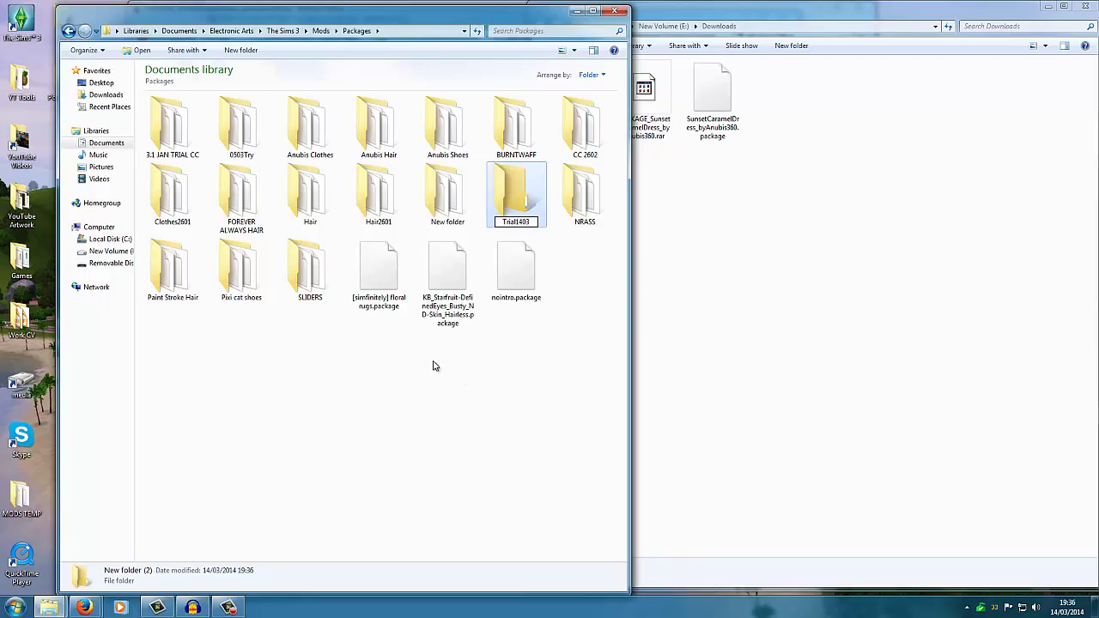
click(424, 409)
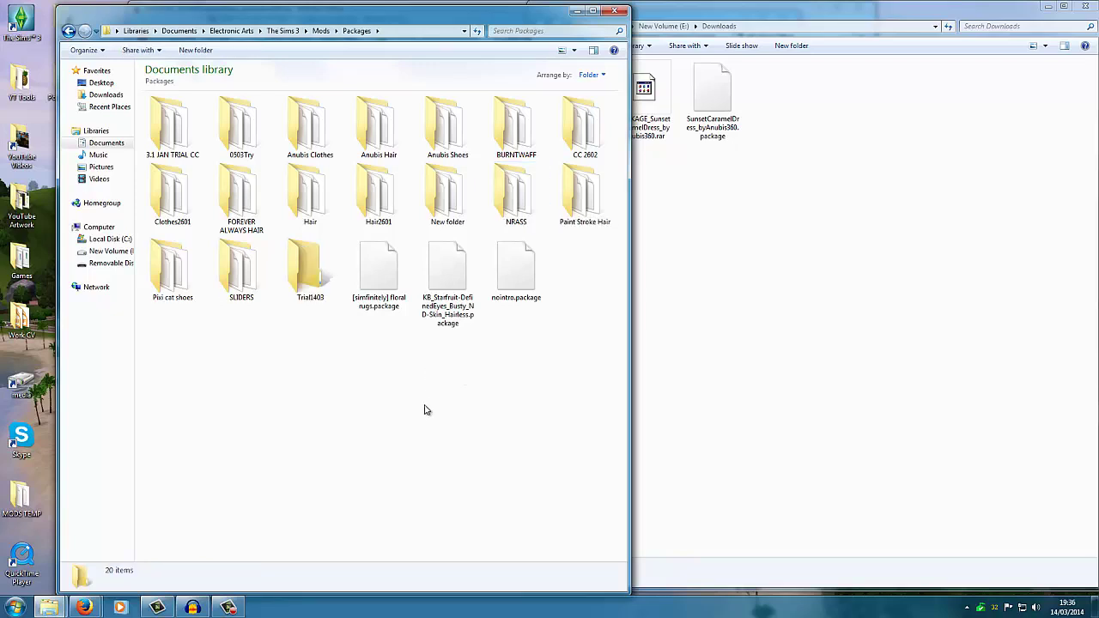
Move SunsetCaramelDress_byAnubis360.package from Downloads into the Trial1403 folder, check the folder's contents and return to Packages
double_click(311, 273)
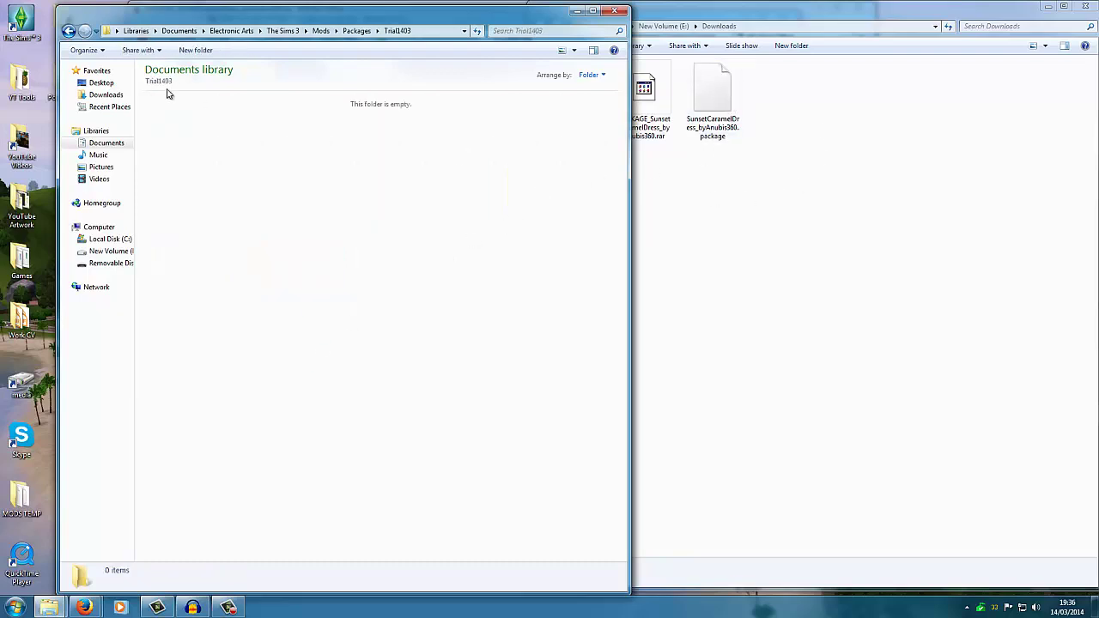
drag(713, 94, 181, 187)
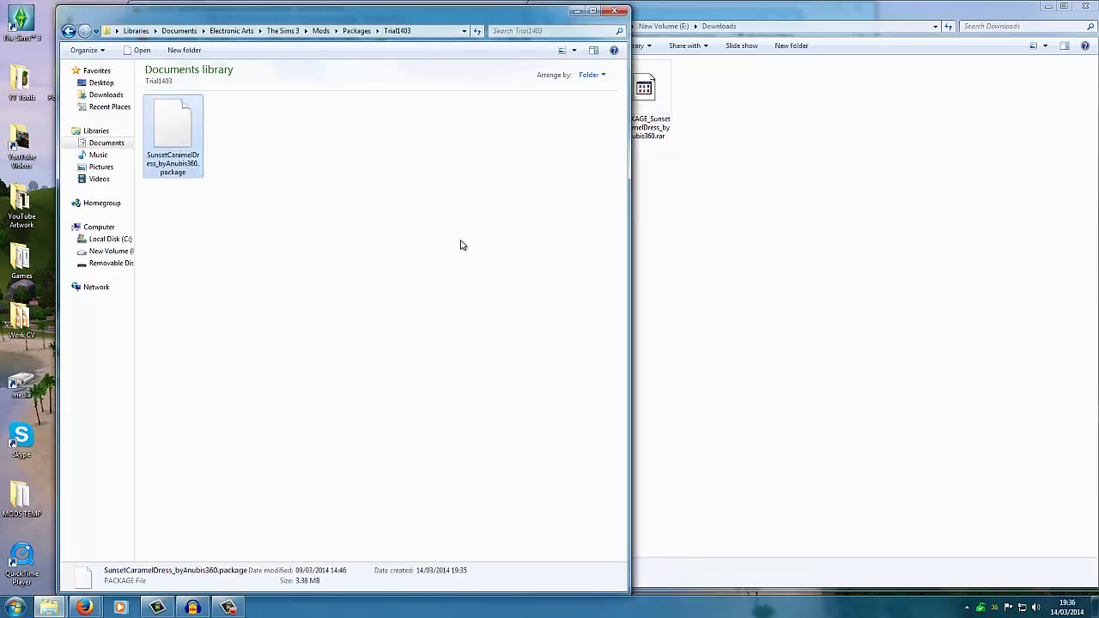
click(68, 32)
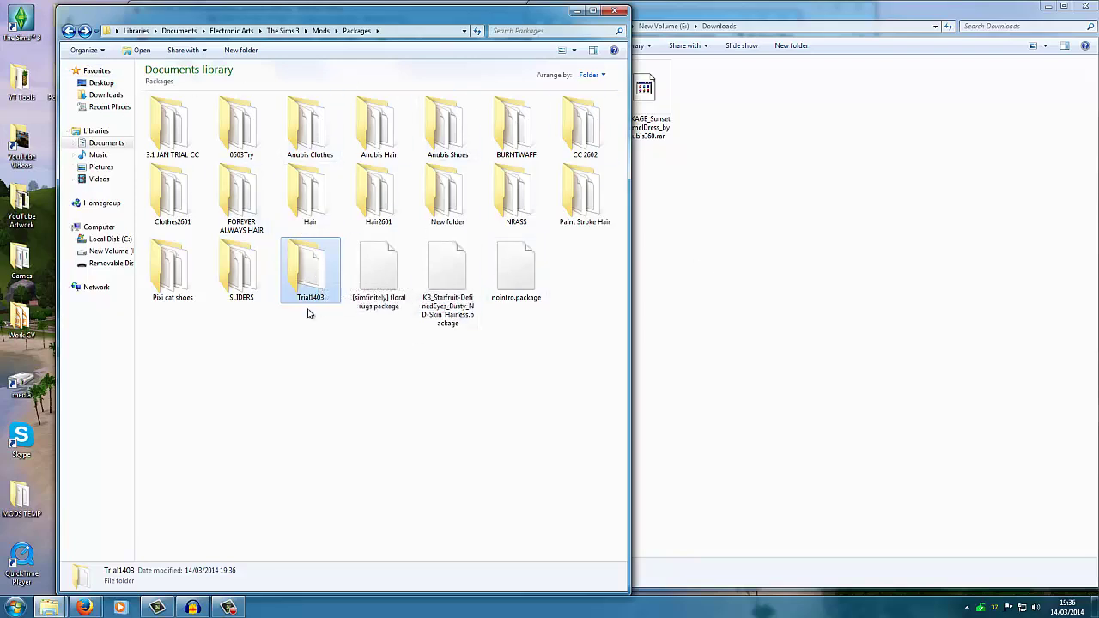
double_click(323, 286)
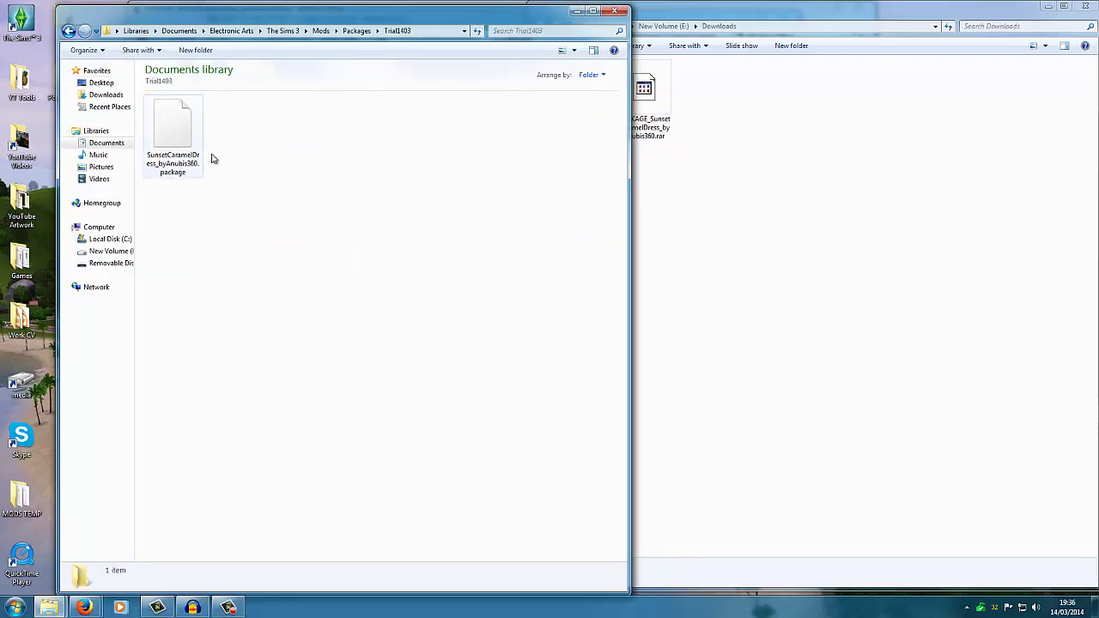
click(69, 32)
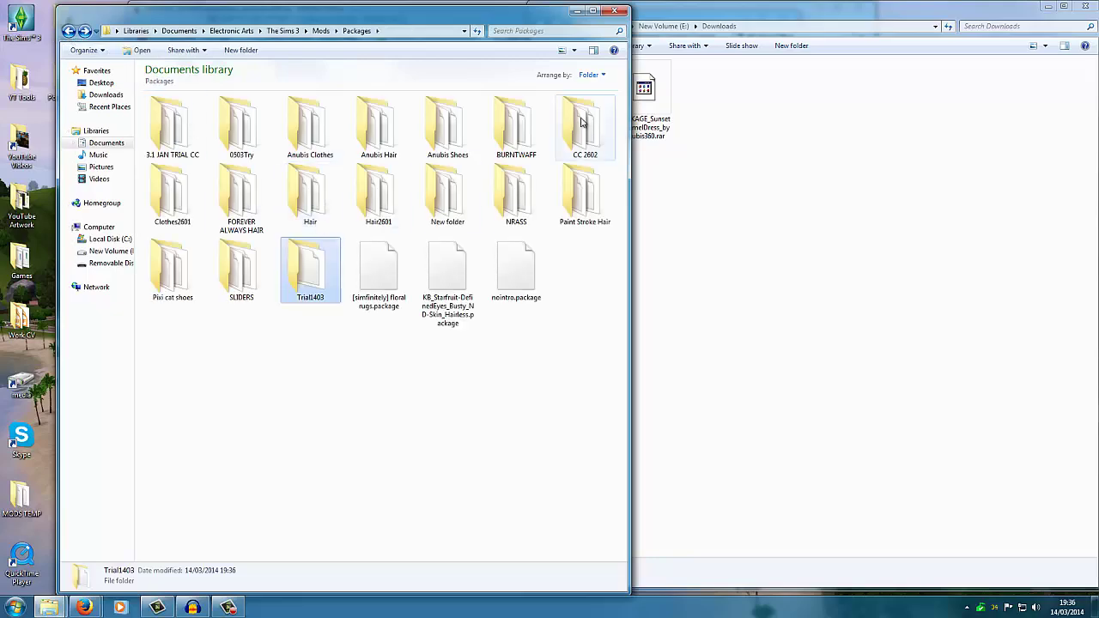
Close the Packages and Downloads folder windows and go back to the Sunset Caramel dress page in the browser
click(616, 15)
drag(1031, 11, 753, 39)
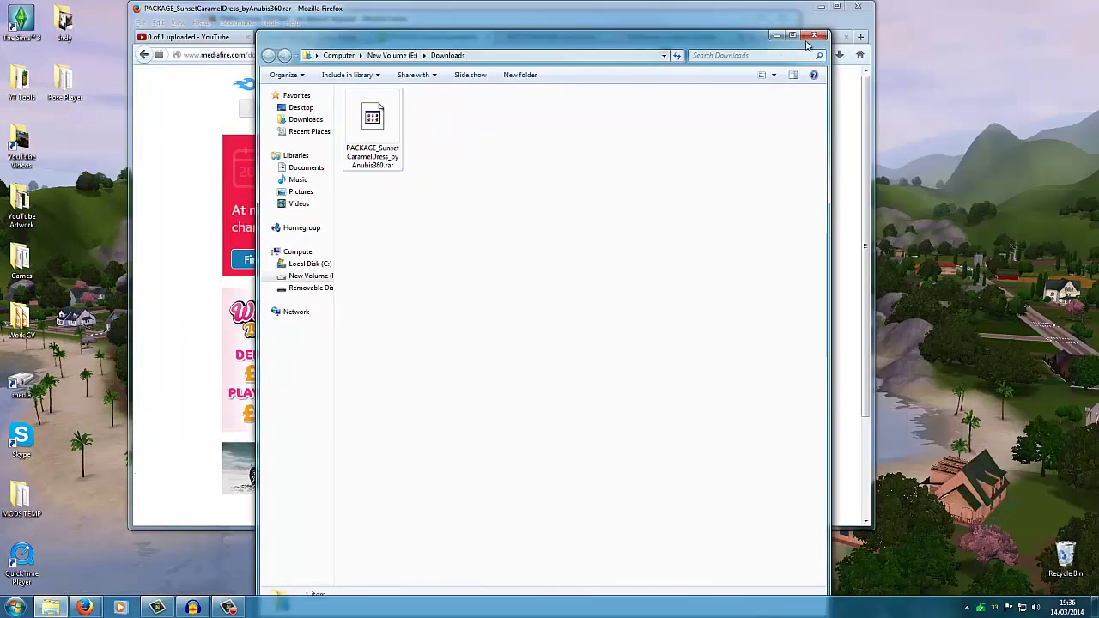
click(813, 36)
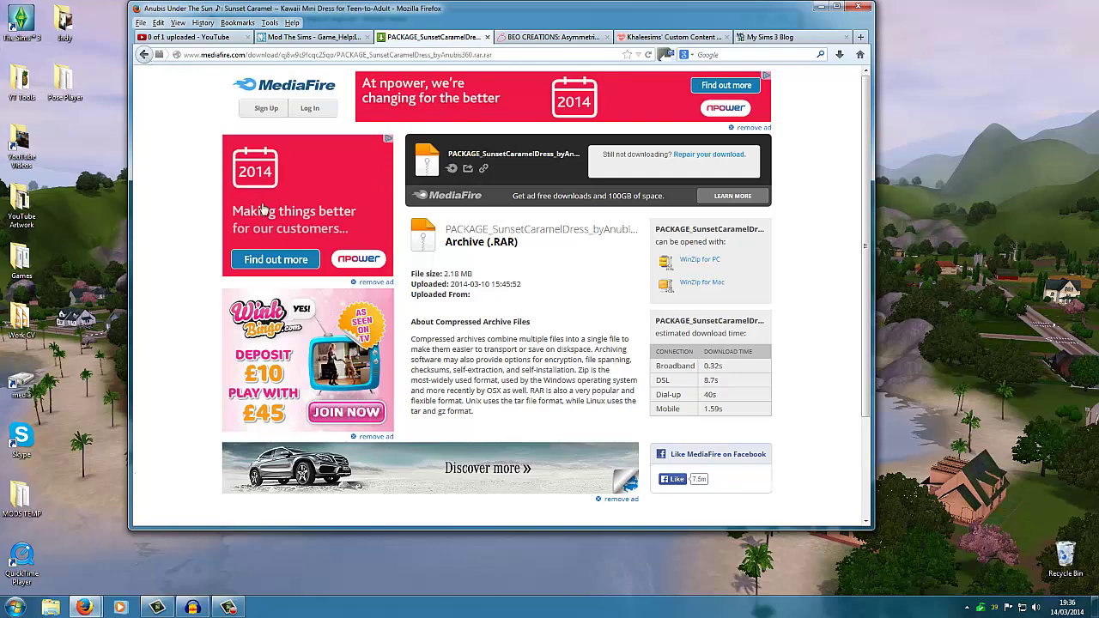
key(BackSpace)
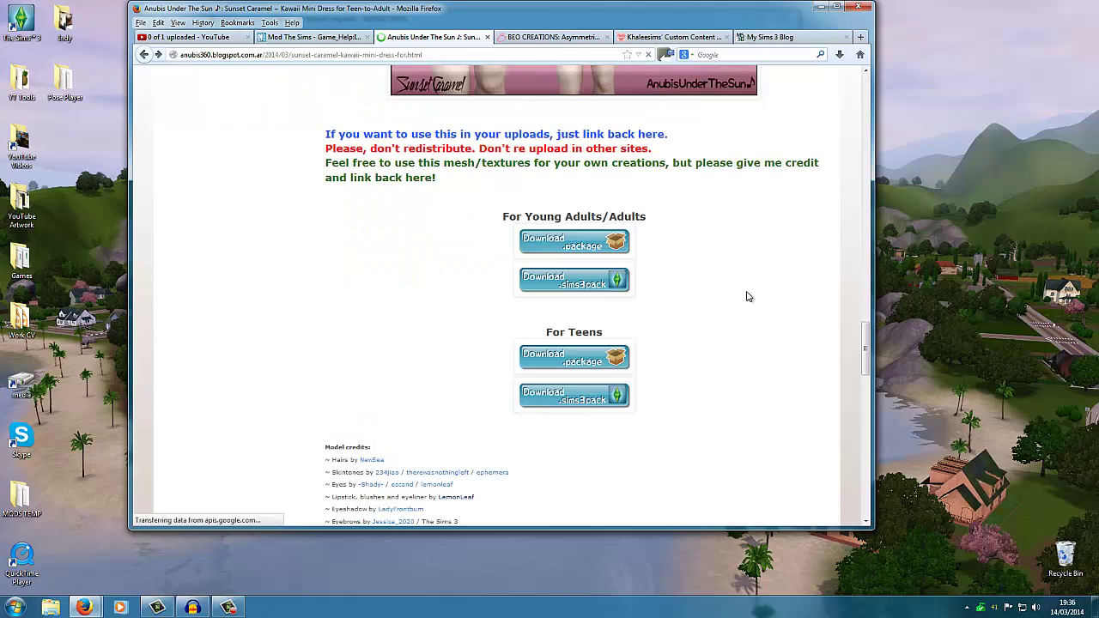
scroll(760, 306, up, 10)
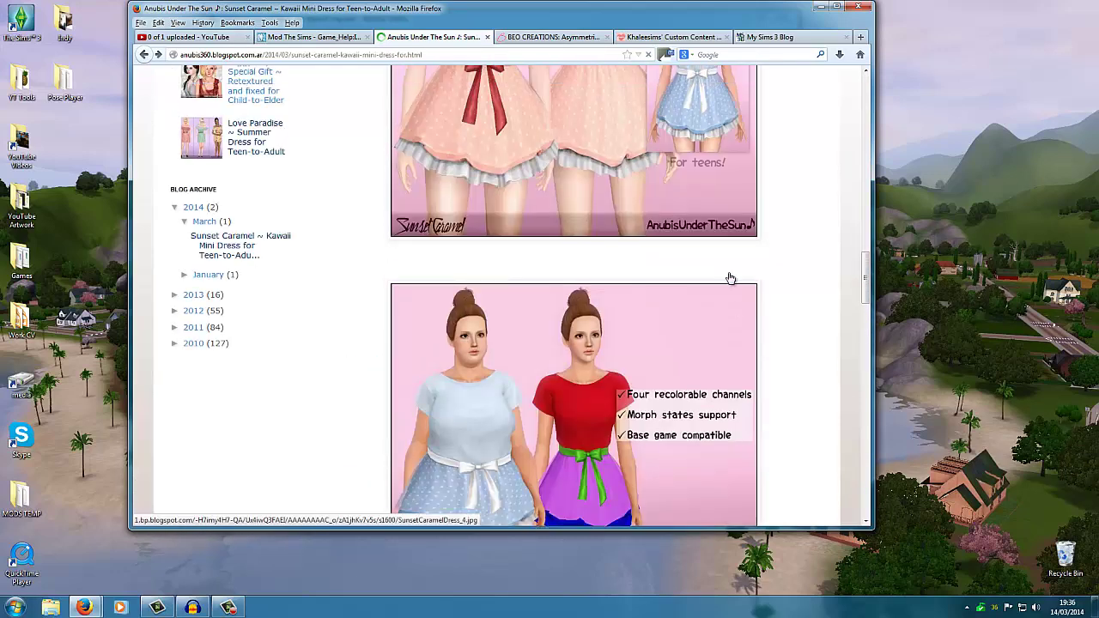
Switch to the BEO Creations Asymmetric Decorated Dress page and examine the dress description and preview images
scroll(655, 200, up, 3)
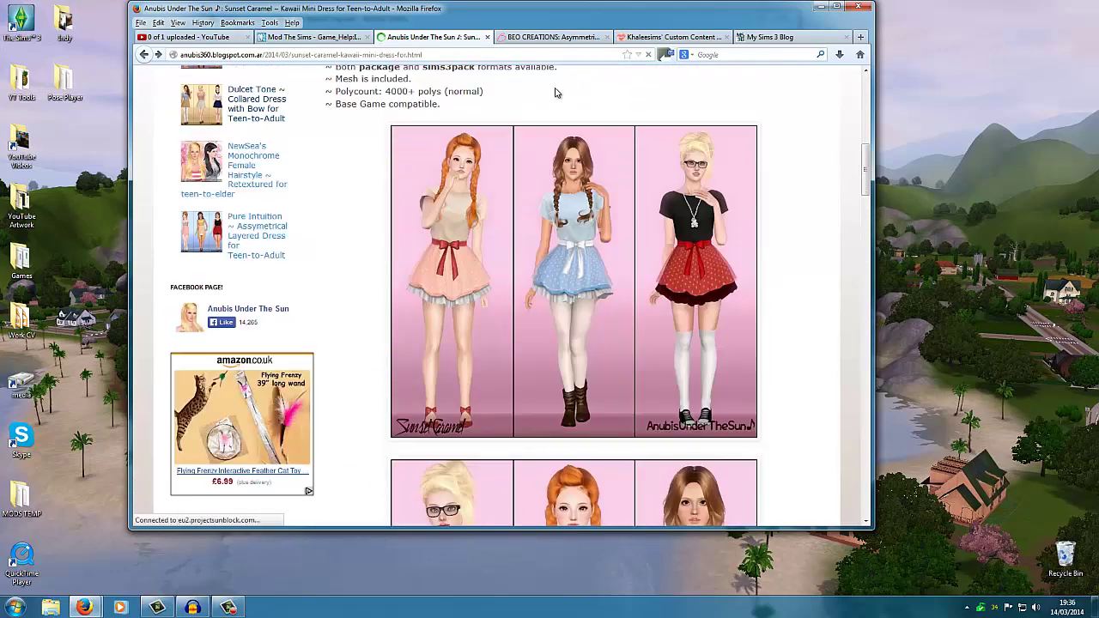
click(541, 38)
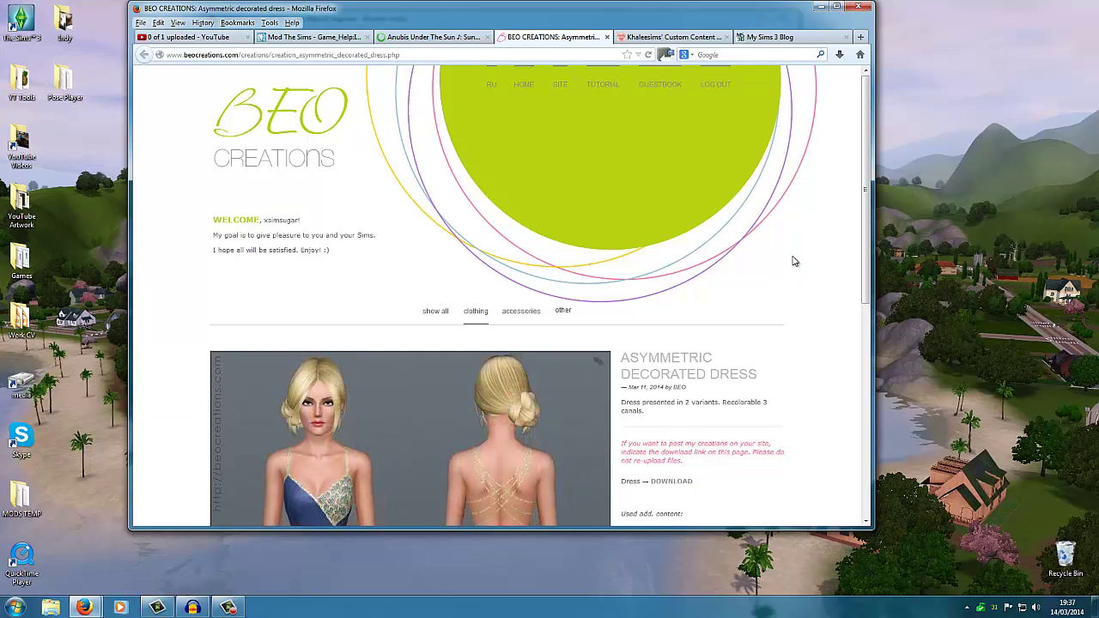
scroll(794, 261, down, 3)
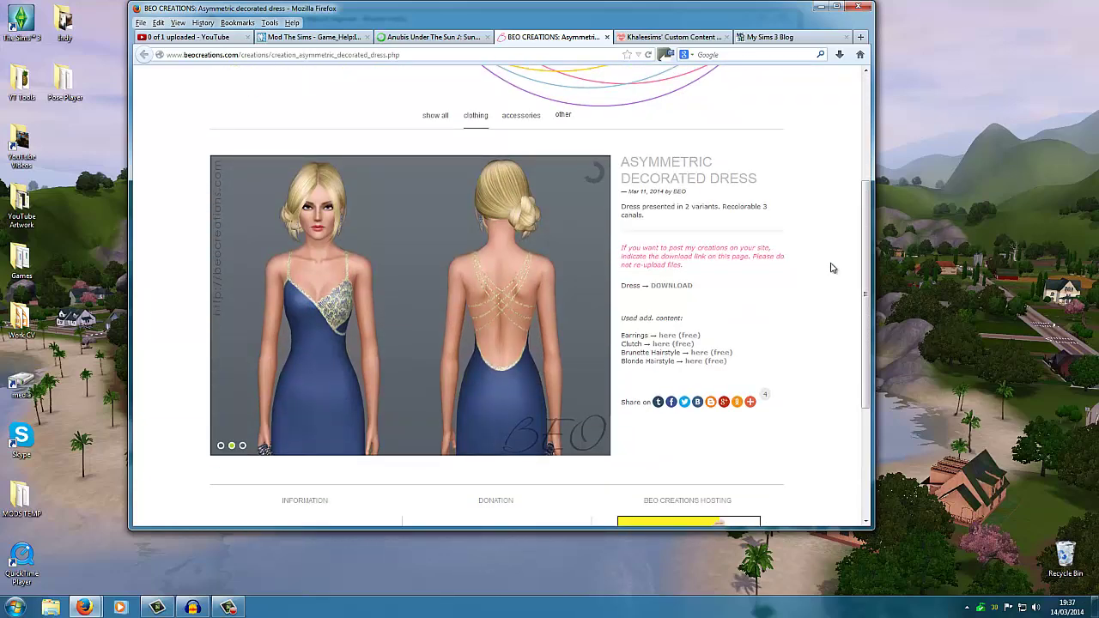
scroll(862, 165, up, 3)
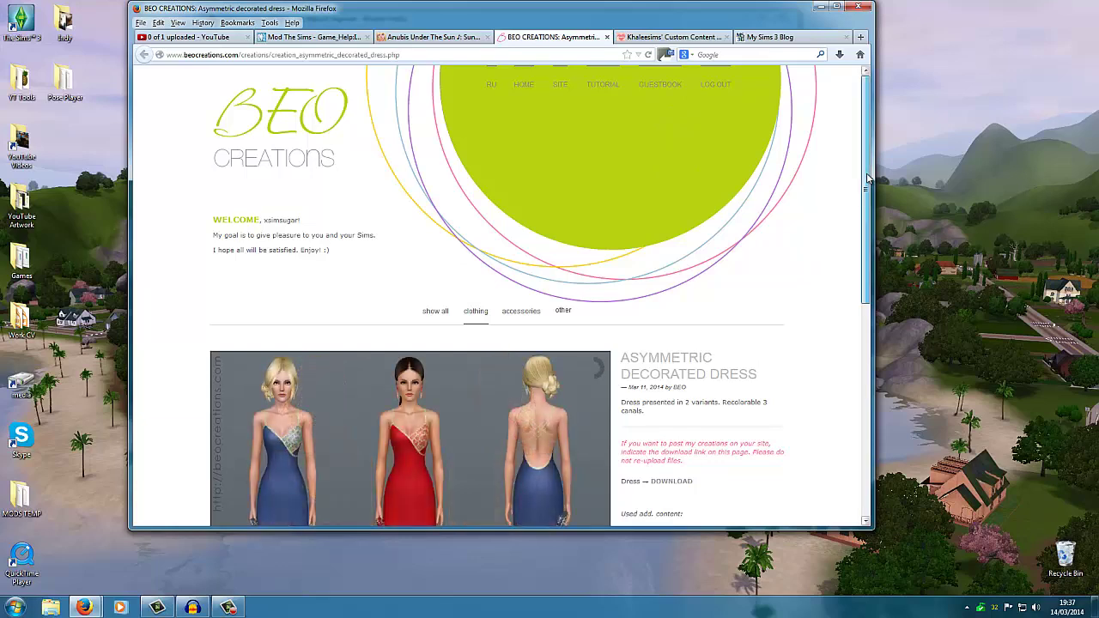
drag(867, 178, 839, 308)
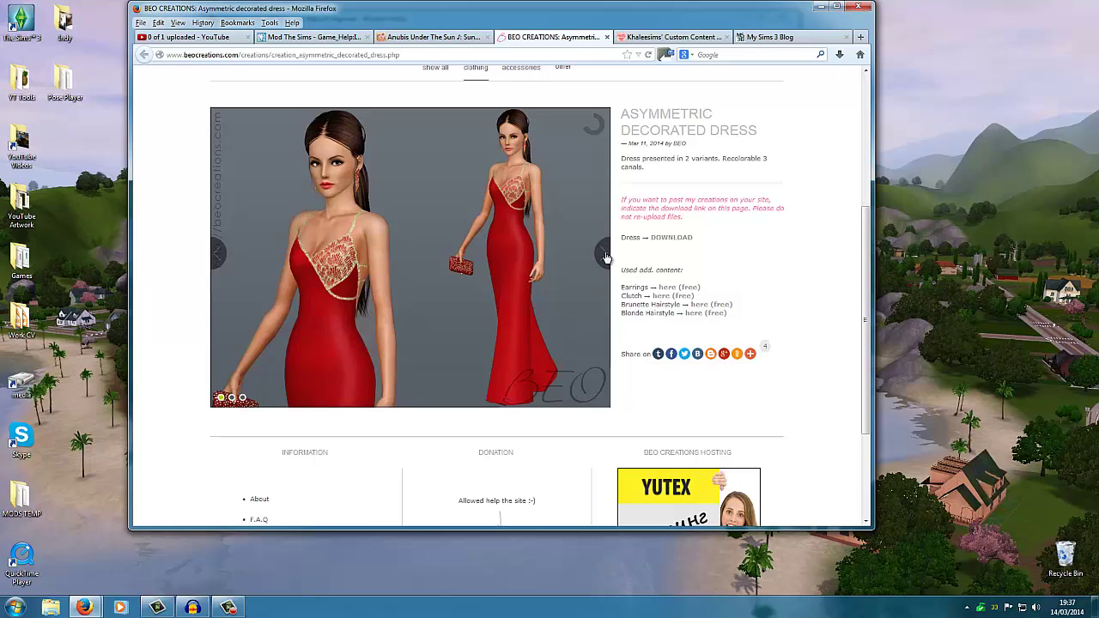
click(607, 256)
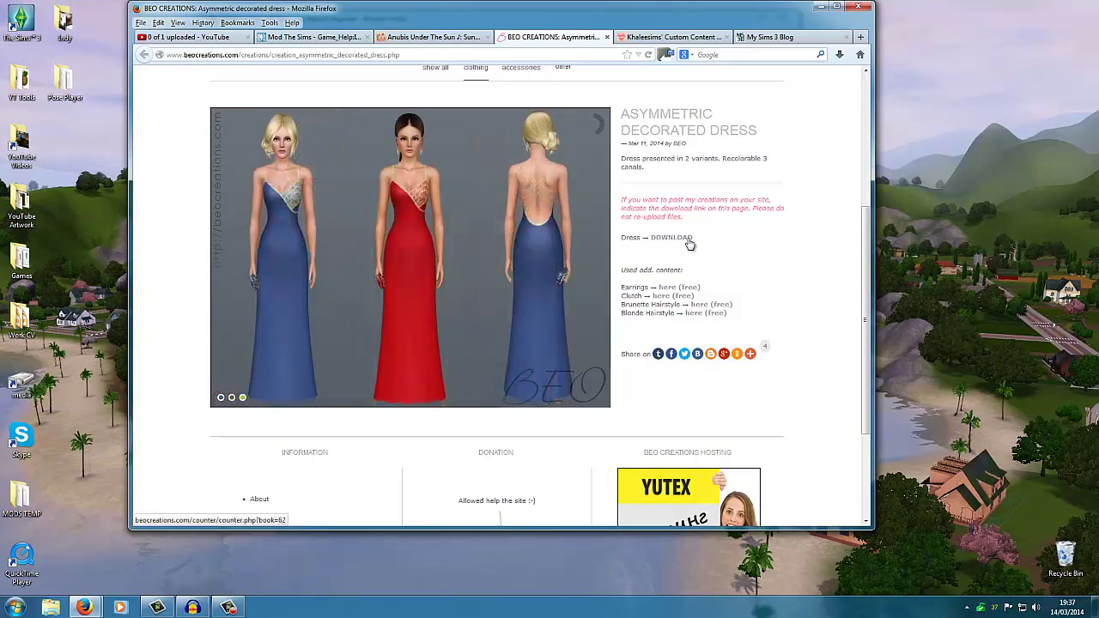
Download the asymmetric decorated dress, skipping the adf.ly advert and saving BEO - asymmetric decorated dress.rar
click(688, 243)
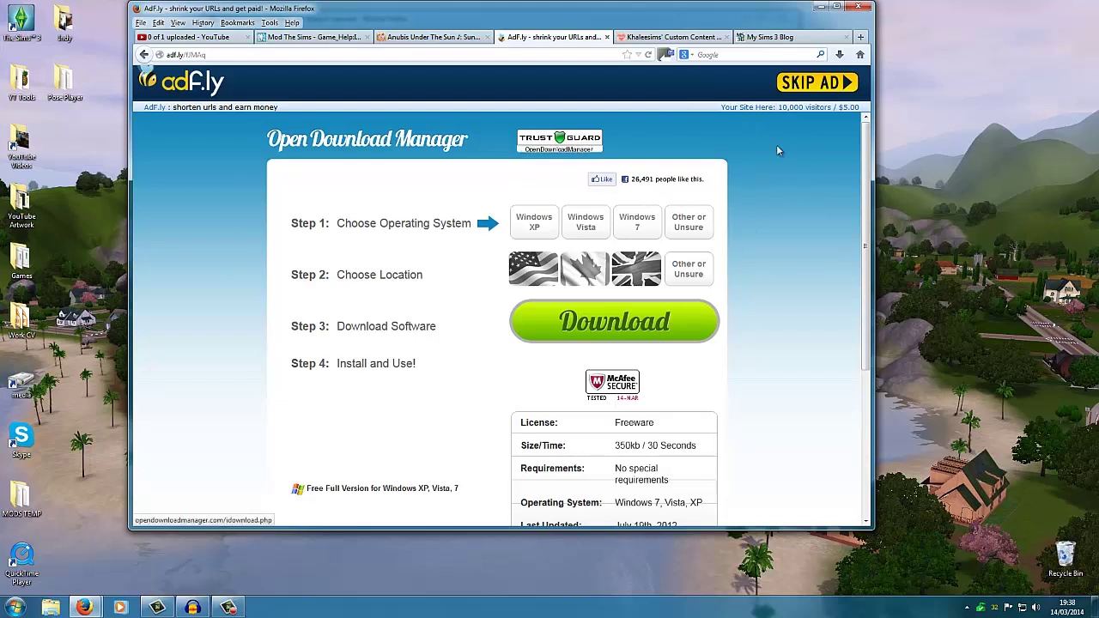
click(819, 88)
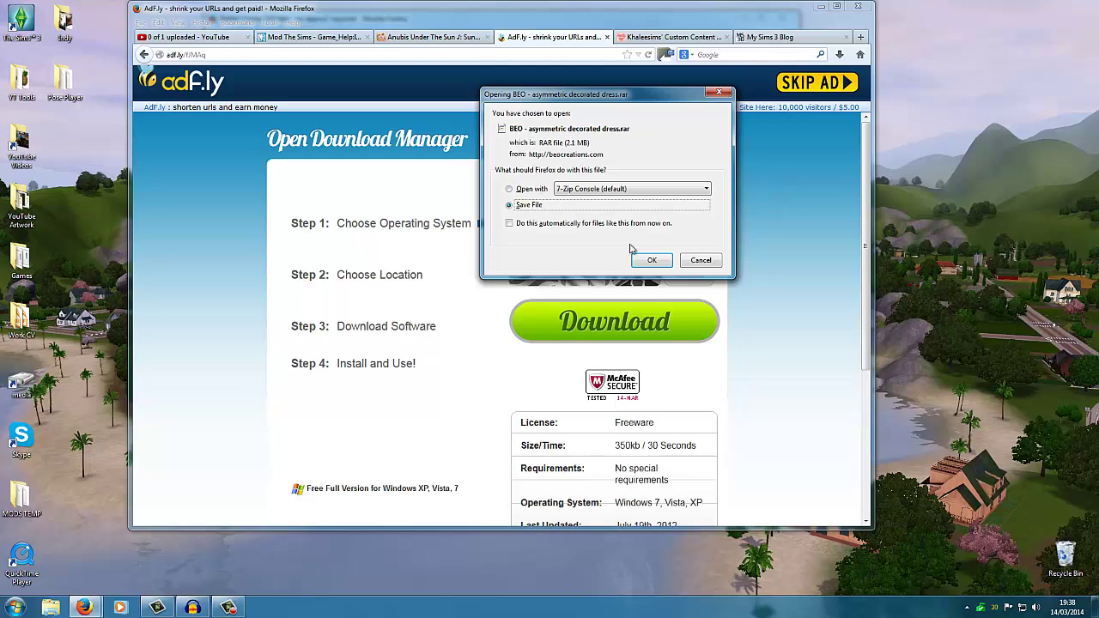
click(655, 258)
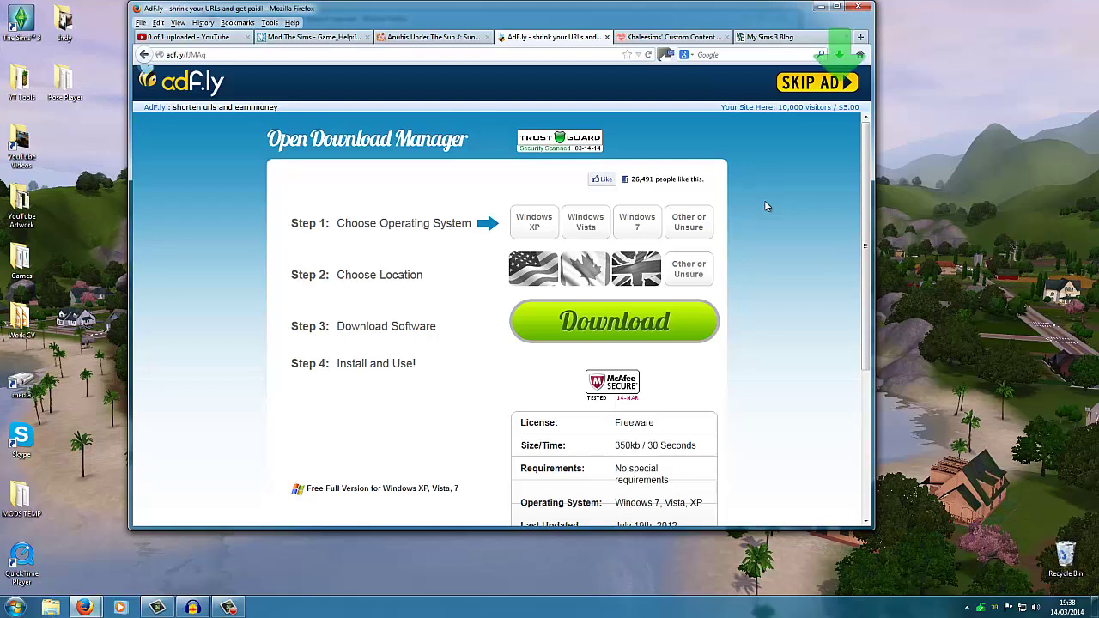
Open the folder containing the downloaded BEO archive and delete the old PACKAGE_SunsetCaramelDress_byAnubis360.rar file
click(840, 55)
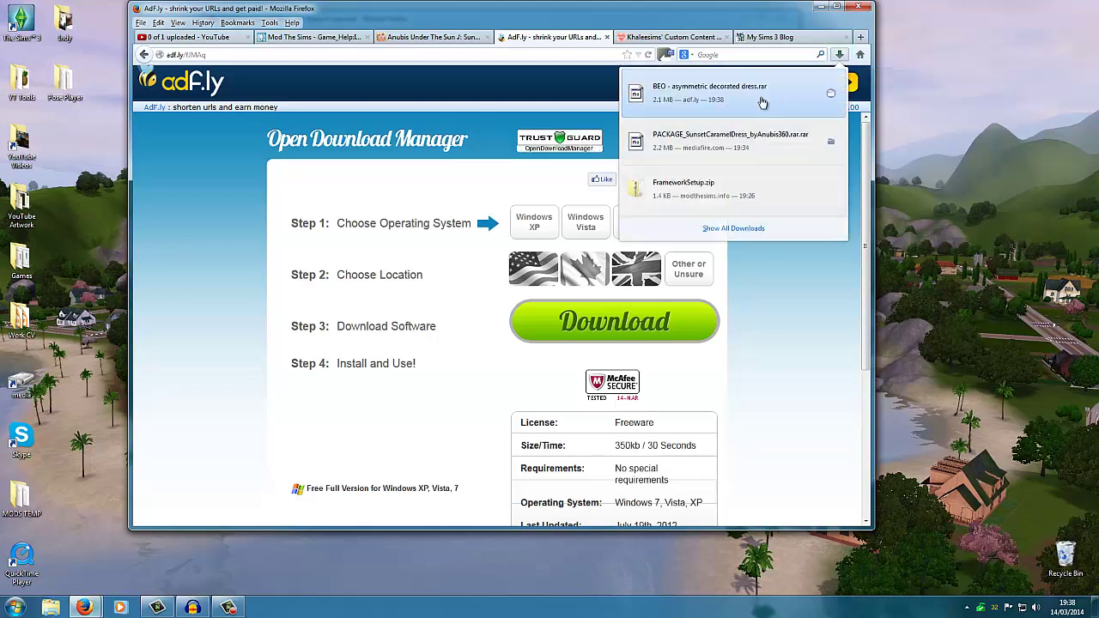
right_click(707, 104)
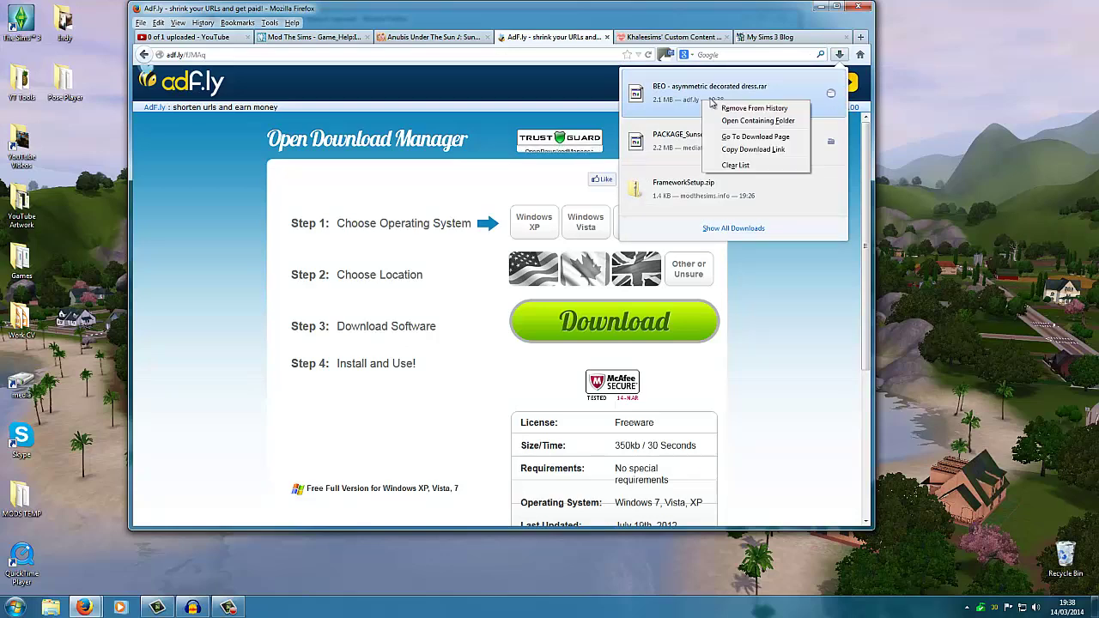
click(758, 120)
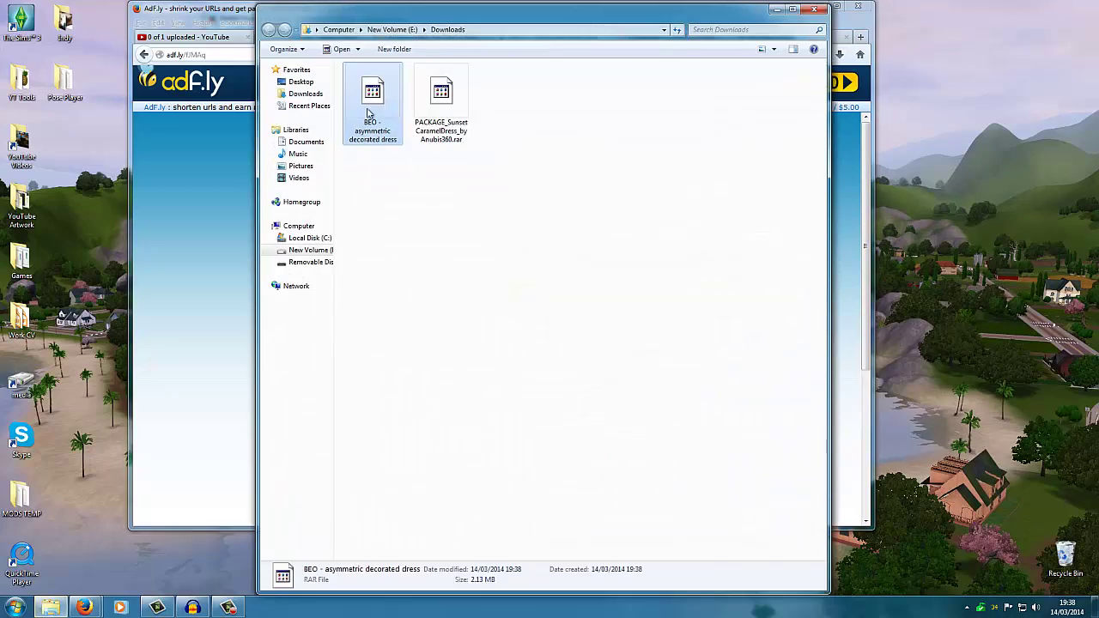
drag(441, 96, 1065, 554)
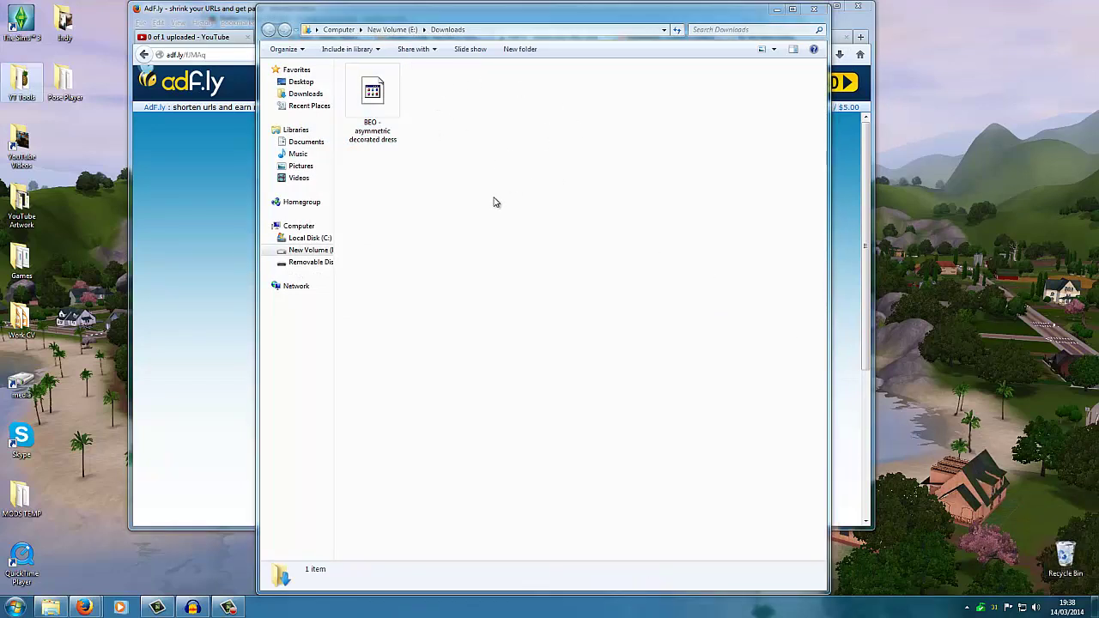
Scan the BEO - asymmetric decorated dress archive with Microsoft Security Essentials and close the scanner
right_click(386, 98)
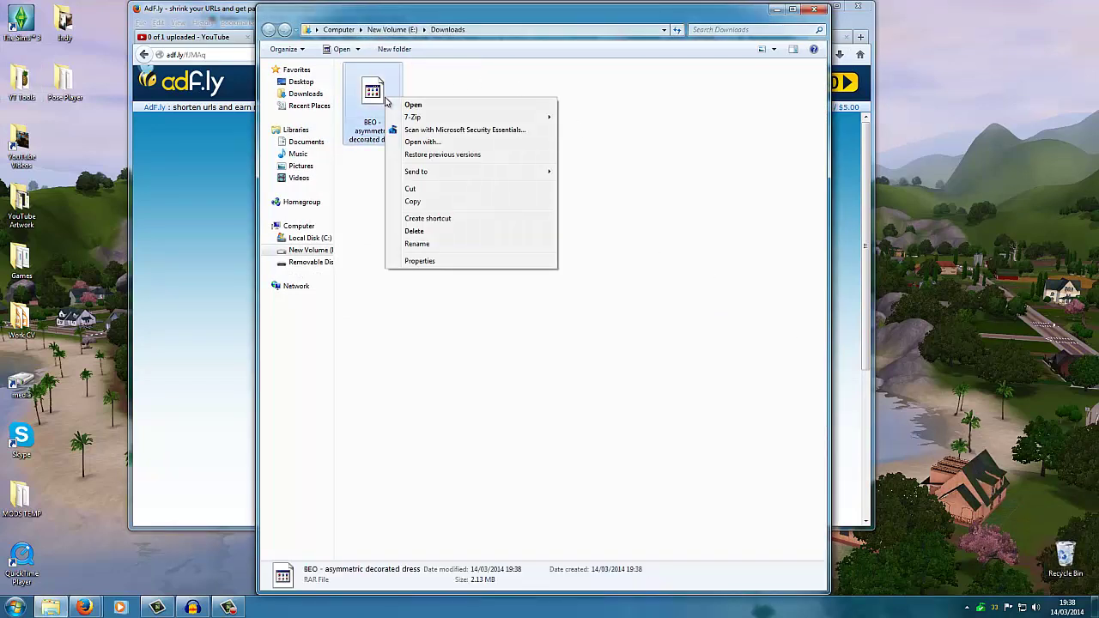
click(438, 129)
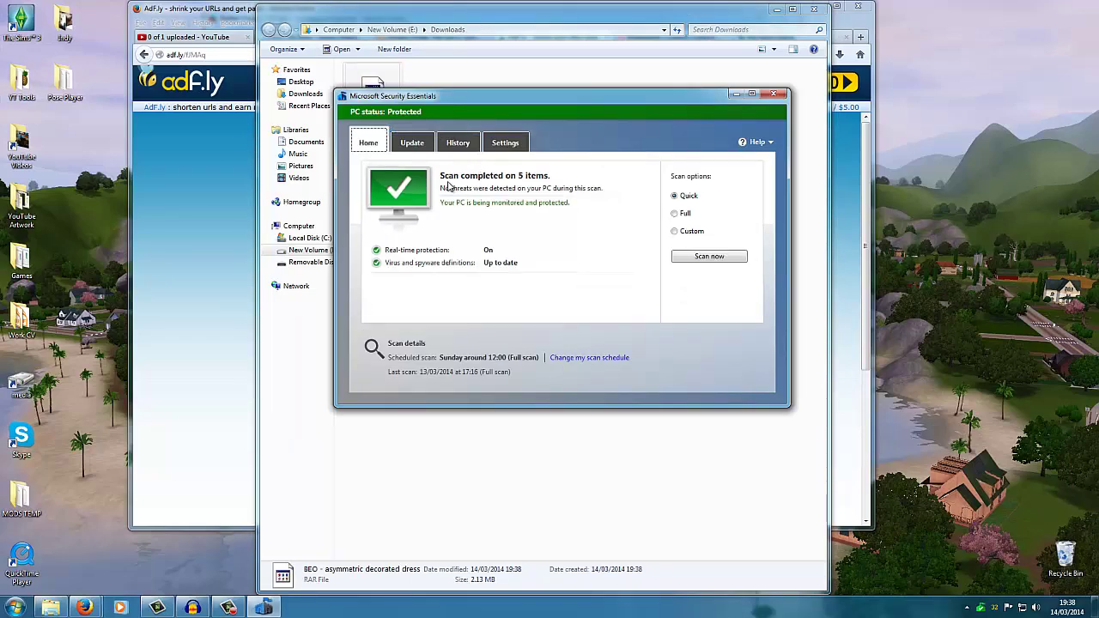
click(774, 92)
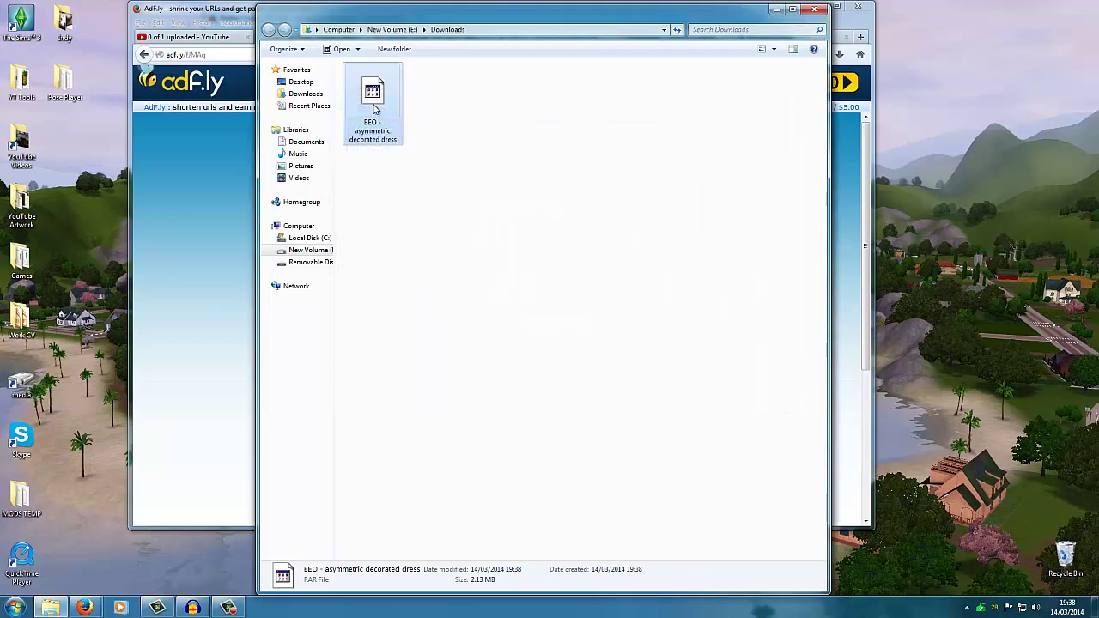
Extract the BEO - asymmetric decorated dress archive into the Downloads folder with 7-Zip
right_click(374, 108)
mouse_move(399, 127)
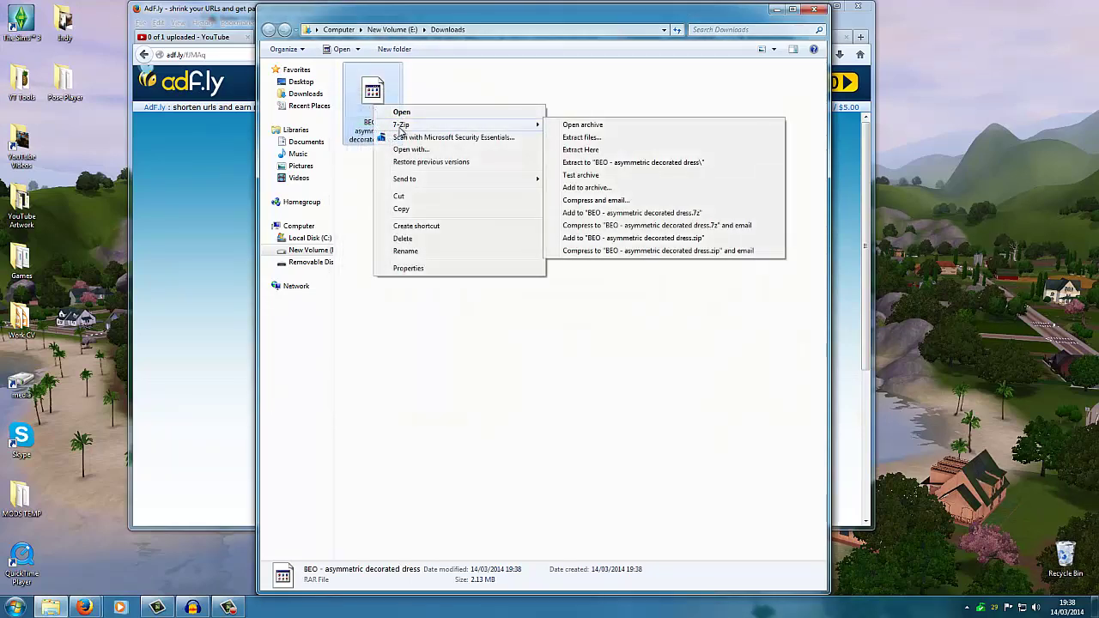
click(581, 150)
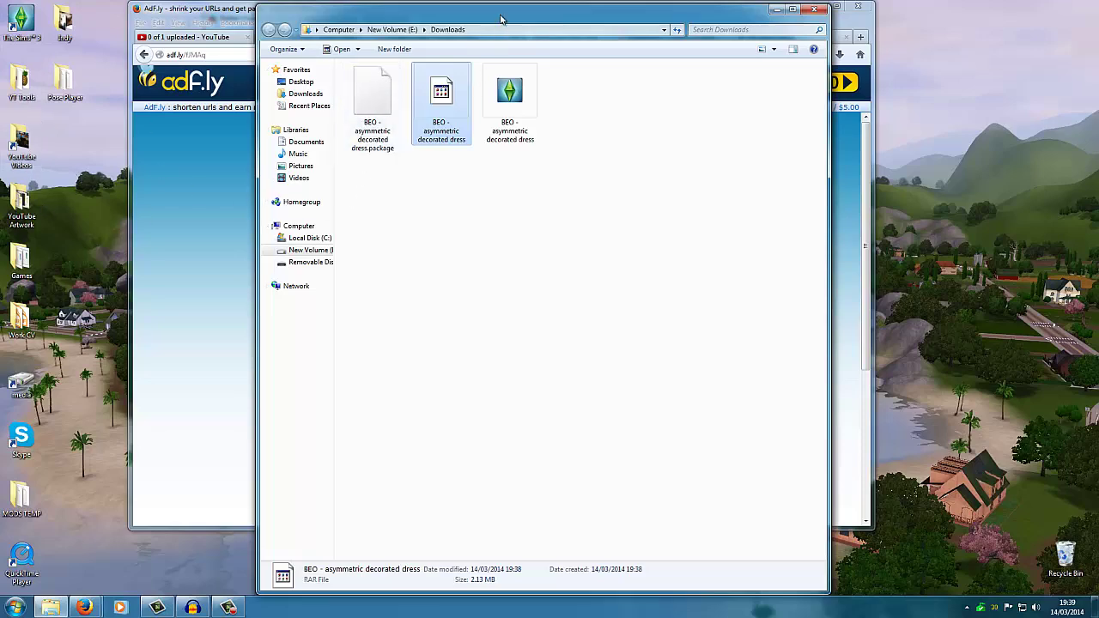
Open Documents\Electronic Arts\The Sims 3\Mods\Packages in a separate folder window, leaving room beside it for the Downloads window
drag(501, 18, 654, 15)
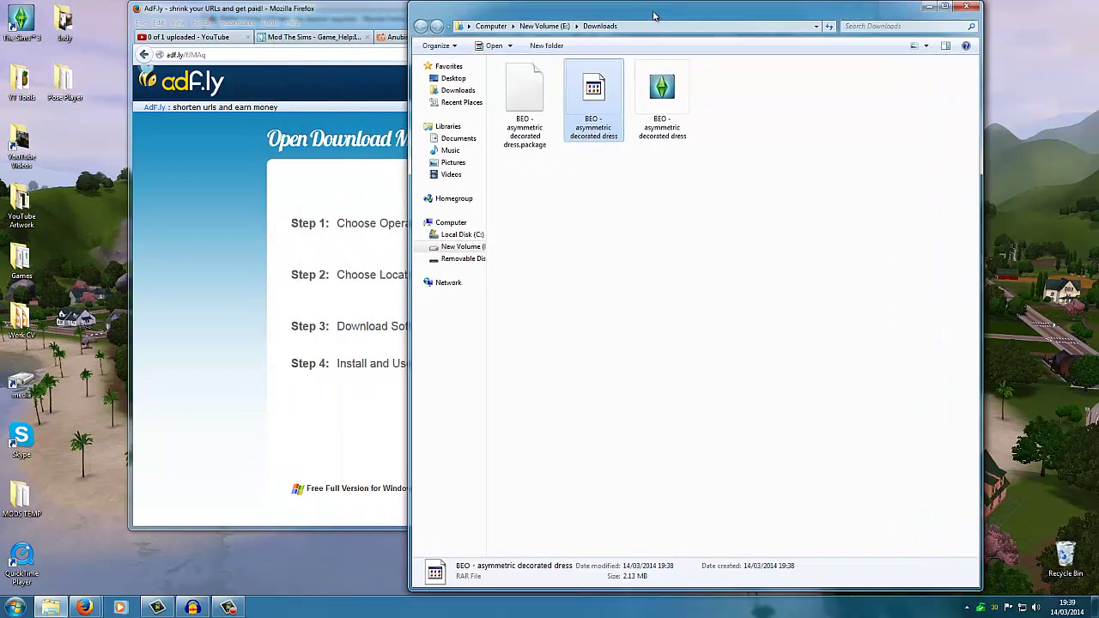
click(83, 607)
click(15, 607)
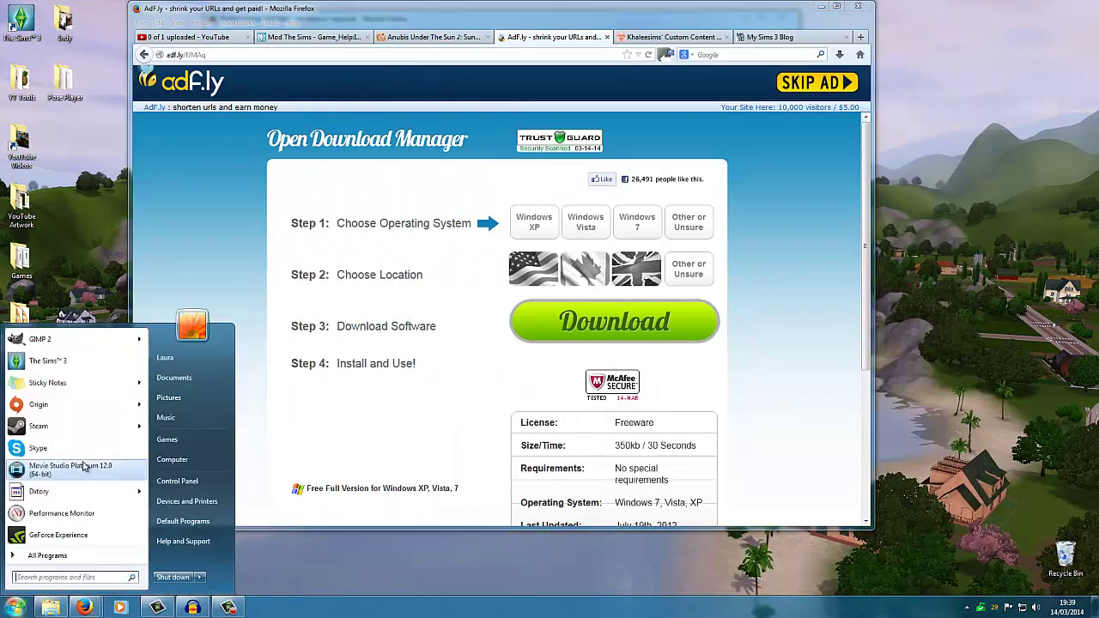
click(175, 377)
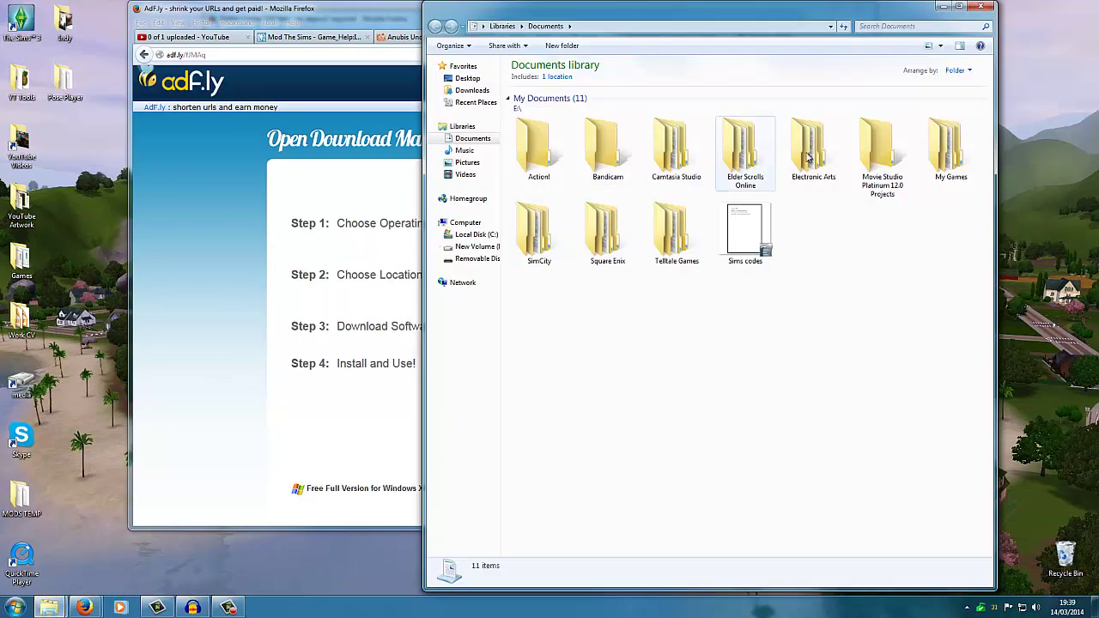
double_click(791, 157)
double_click(555, 134)
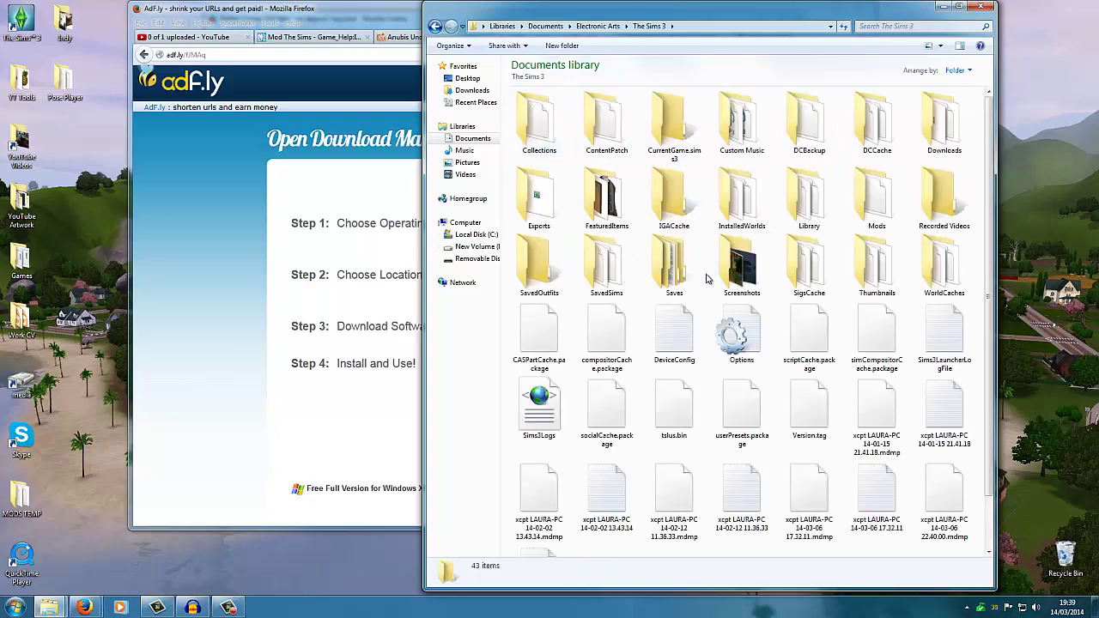
double_click(875, 198)
drag(749, 28, 340, 23)
click(297, 148)
double_click(297, 147)
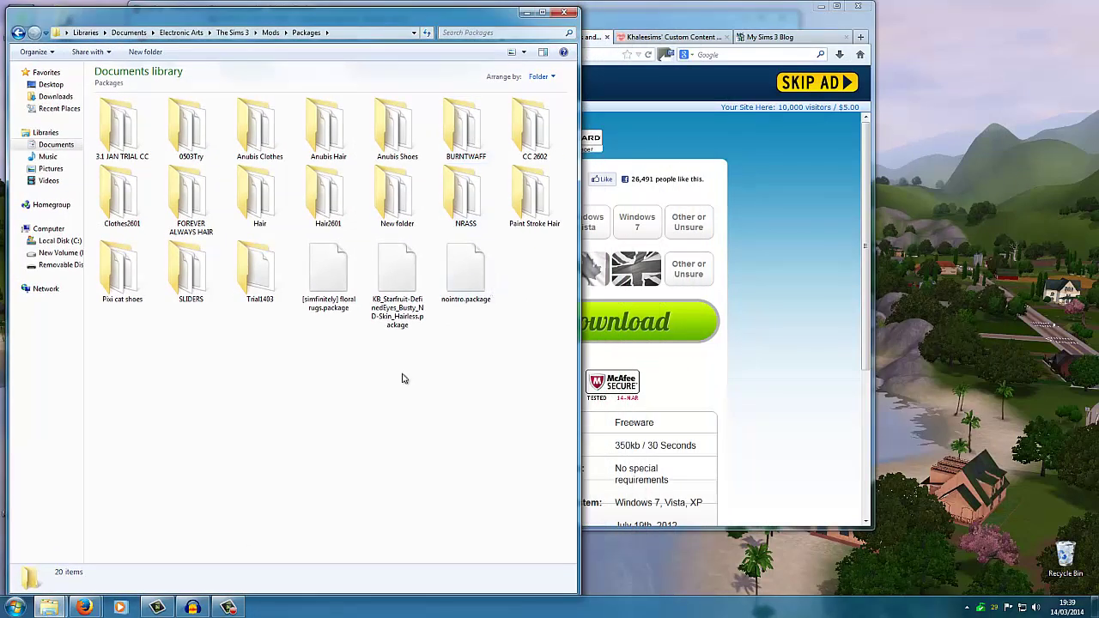
Place the Downloads window beside Packages and move BEO - asymmetric decorated dress.package into the Trial1403 folder
mouse_move(53, 608)
click(74, 558)
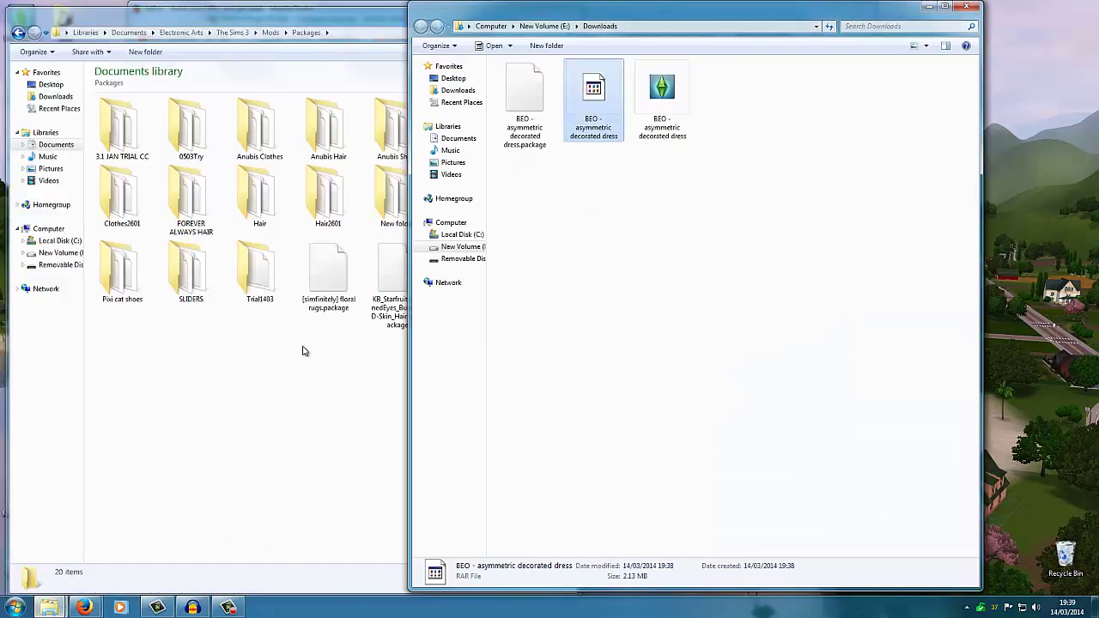
drag(564, 17, 775, 45)
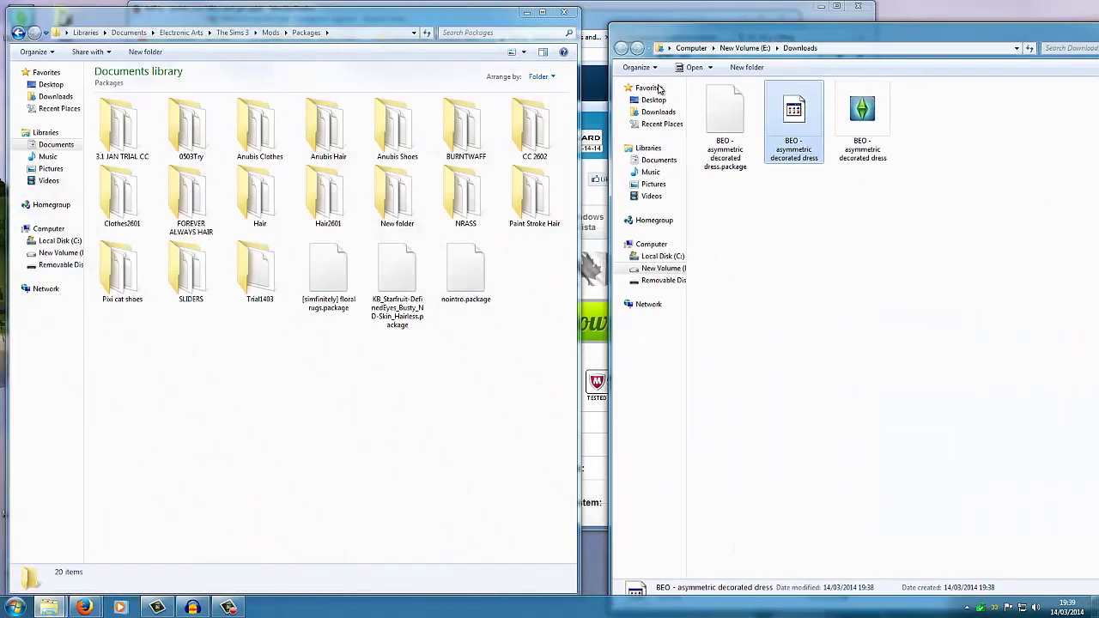
double_click(262, 277)
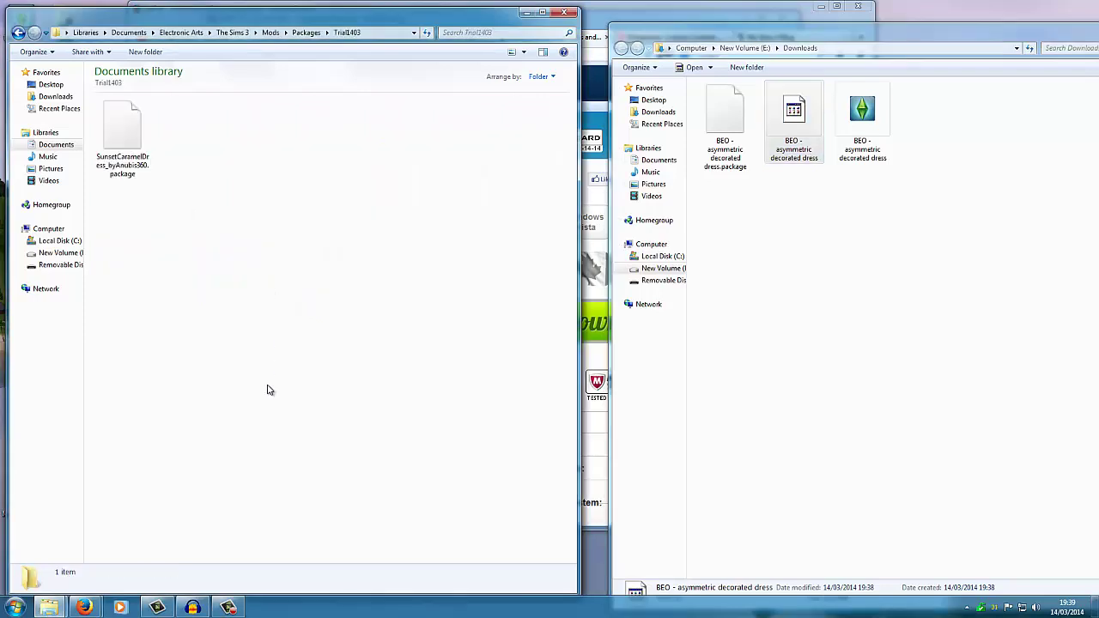
drag(726, 129, 239, 238)
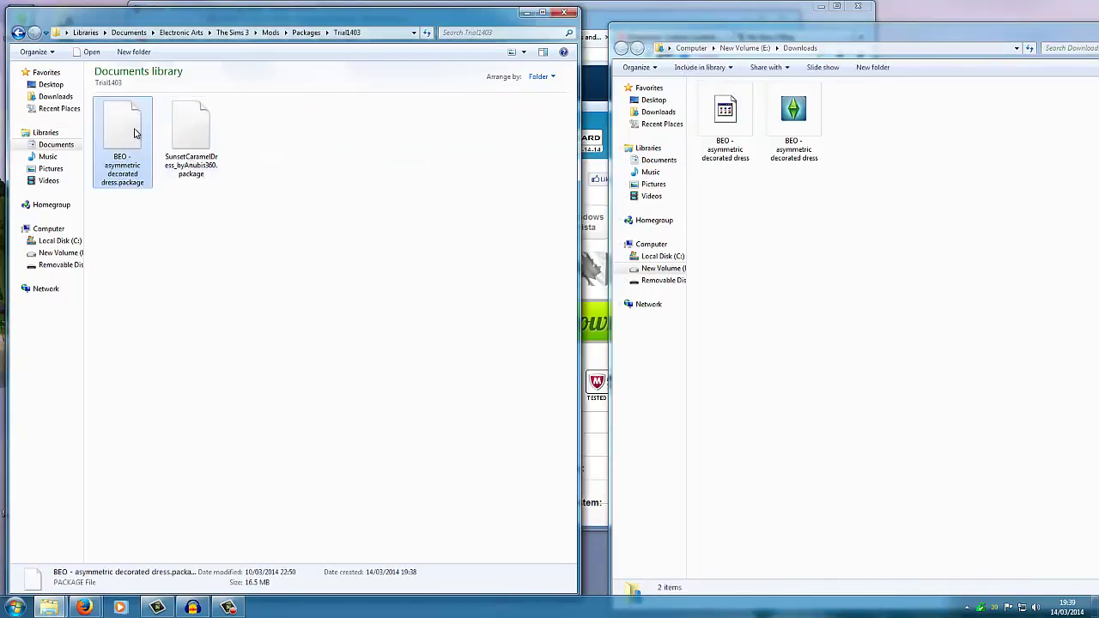
Delete the leftover BEO dress archive and Sims 3 installer file from Downloads, and close the Downloads window
drag(807, 35, 614, 35)
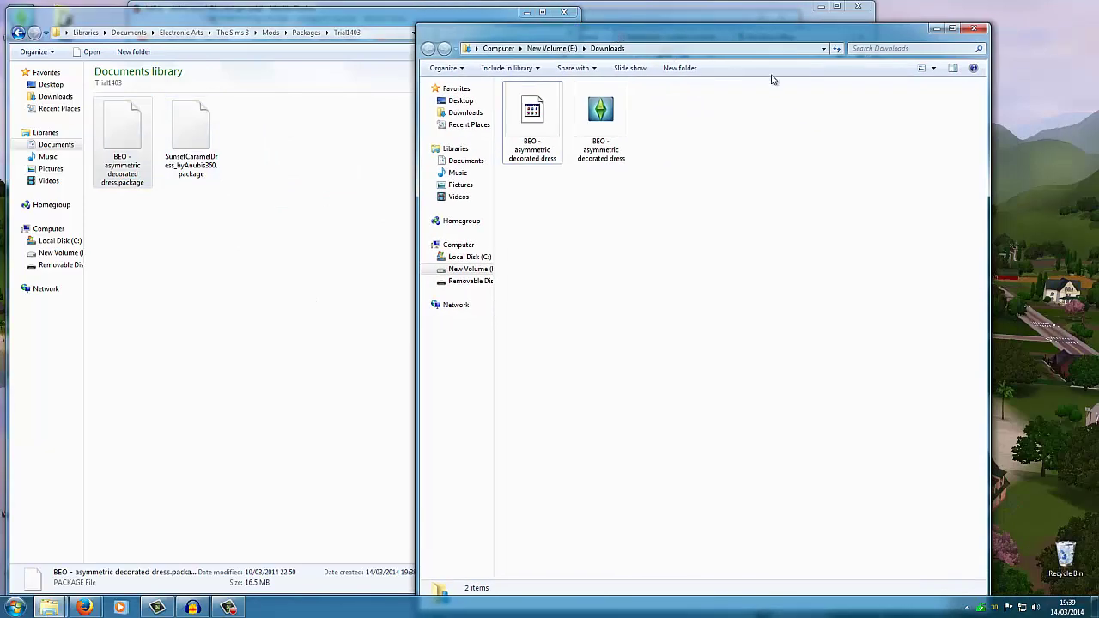
drag(533, 195, 595, 118)
drag(595, 119, 1065, 554)
click(348, 19)
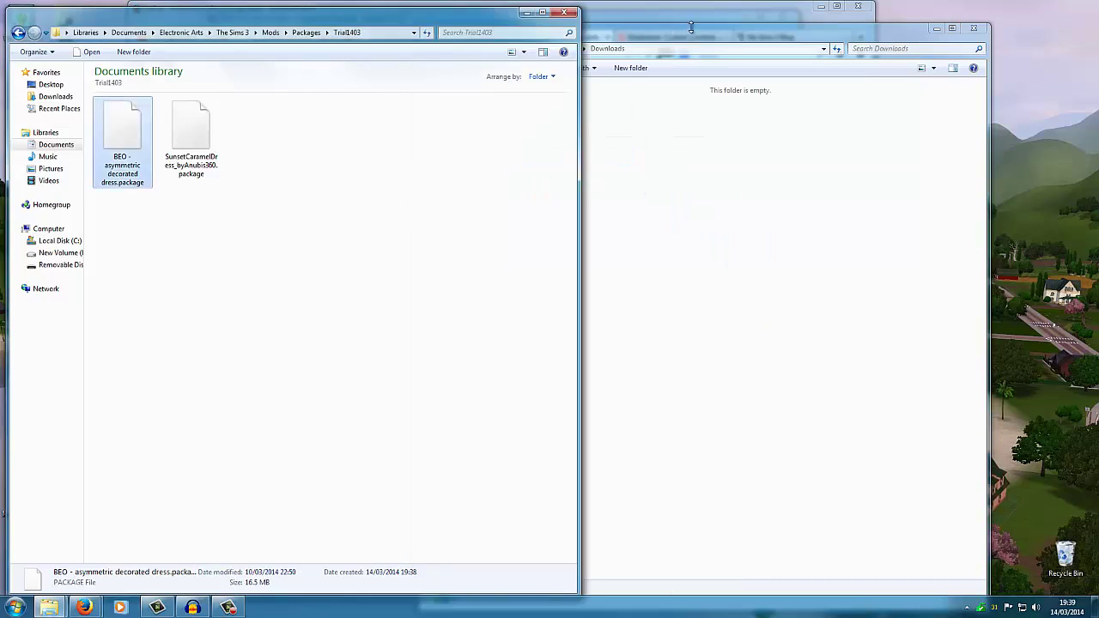
click(974, 29)
Return to the BEO Creations site in the browser, show all creations and look through the catalogue
click(636, 84)
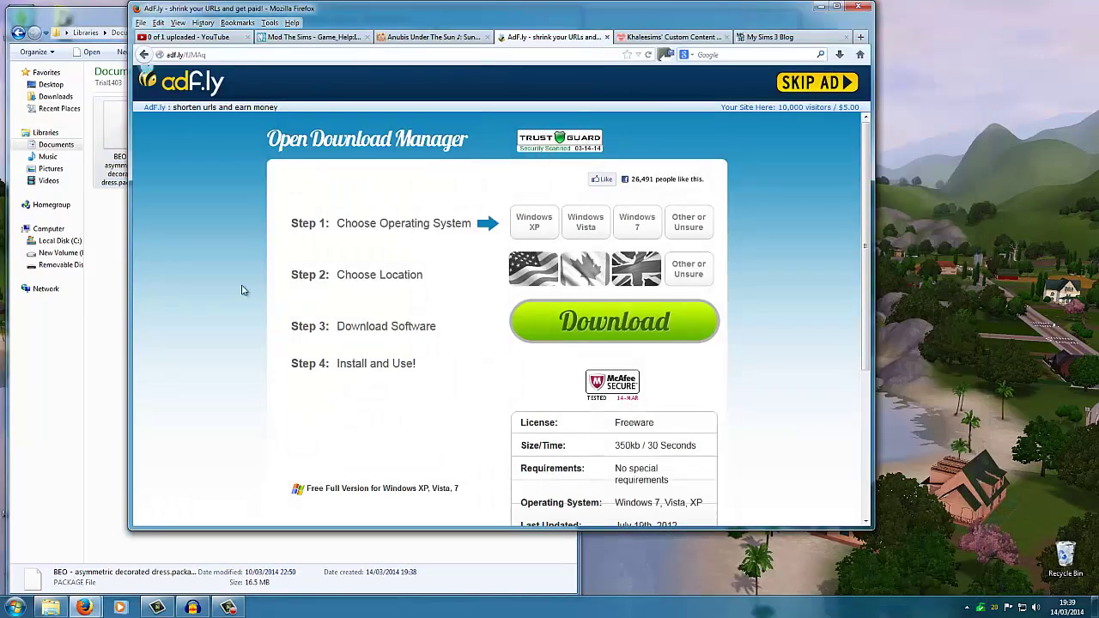
click(144, 55)
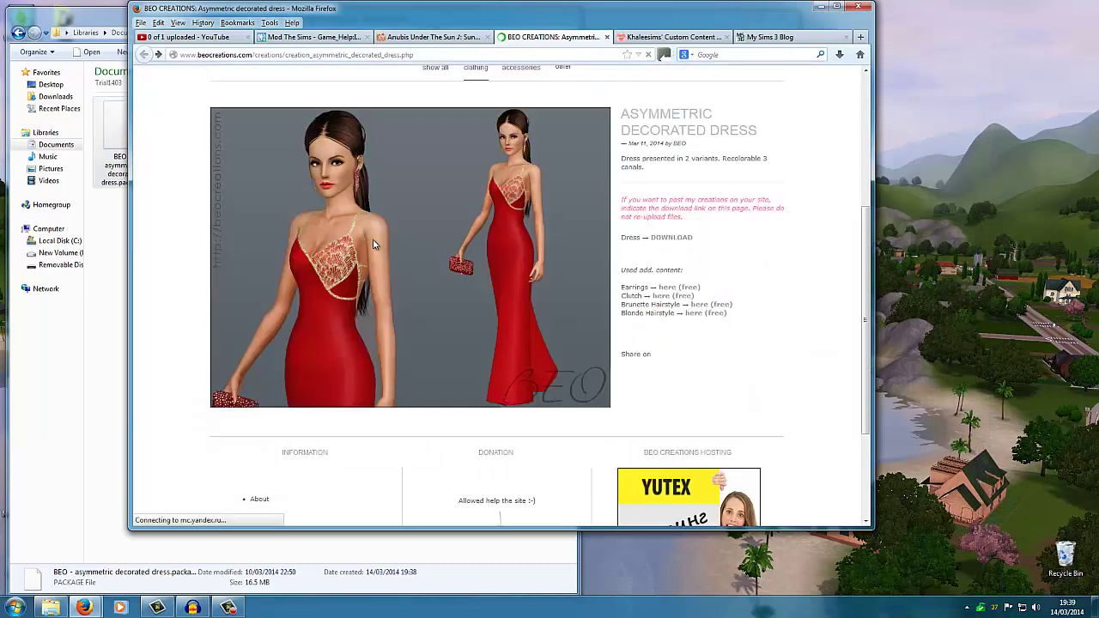
drag(864, 210, 869, 124)
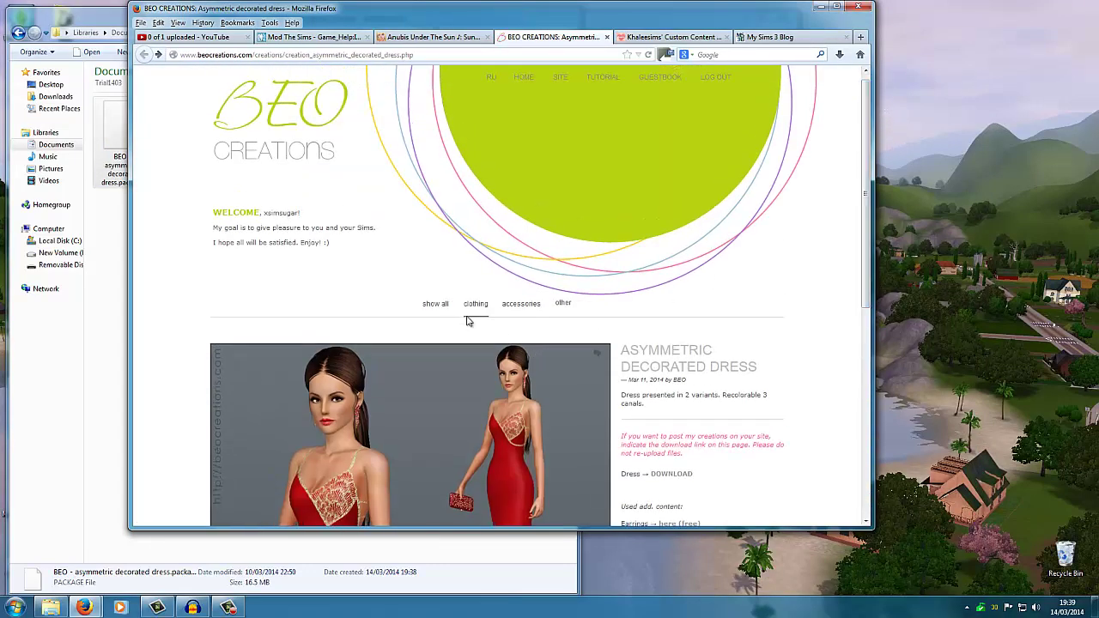
click(433, 305)
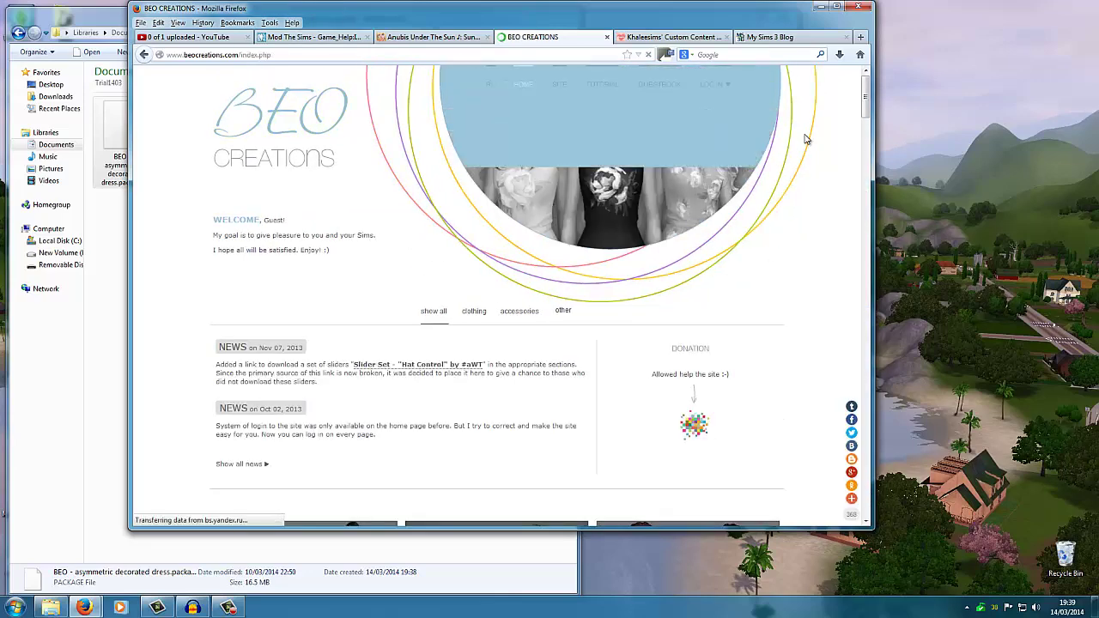
drag(865, 110, 862, 314)
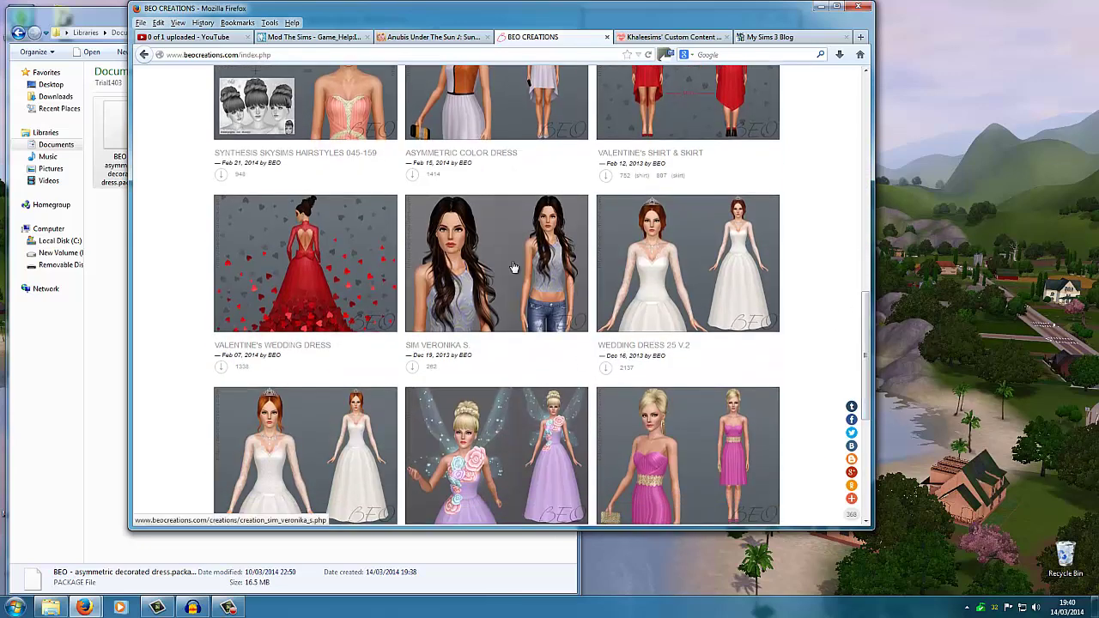
scroll(301, 352, down, 3)
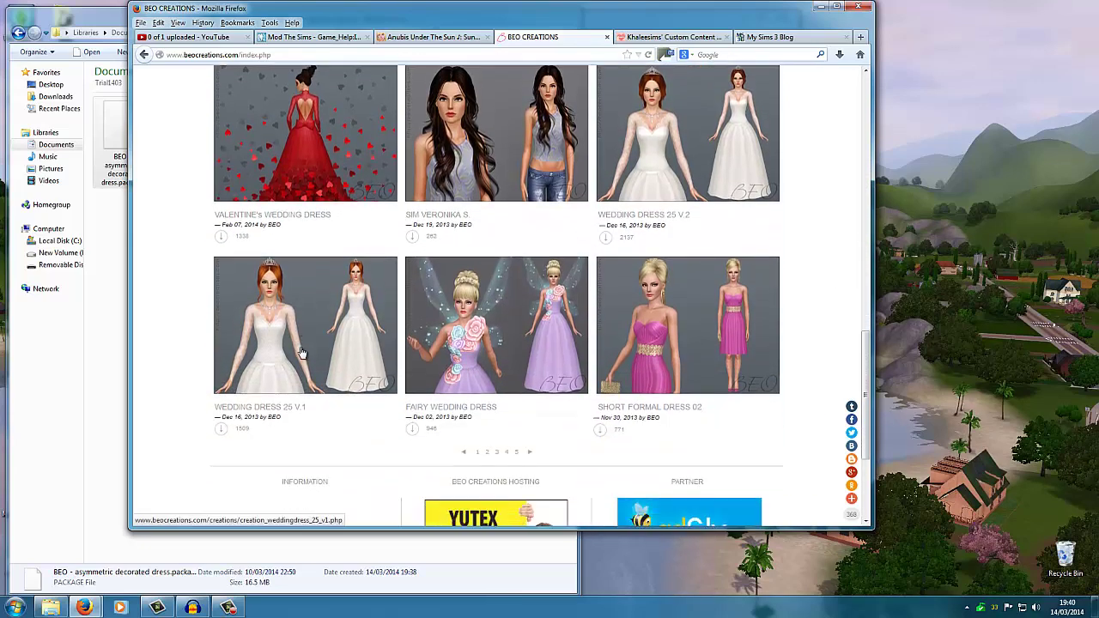
Open the Short Formal Dress 02 page on BEO Creations and log in with the saved account so the dress can be downloaded
click(659, 356)
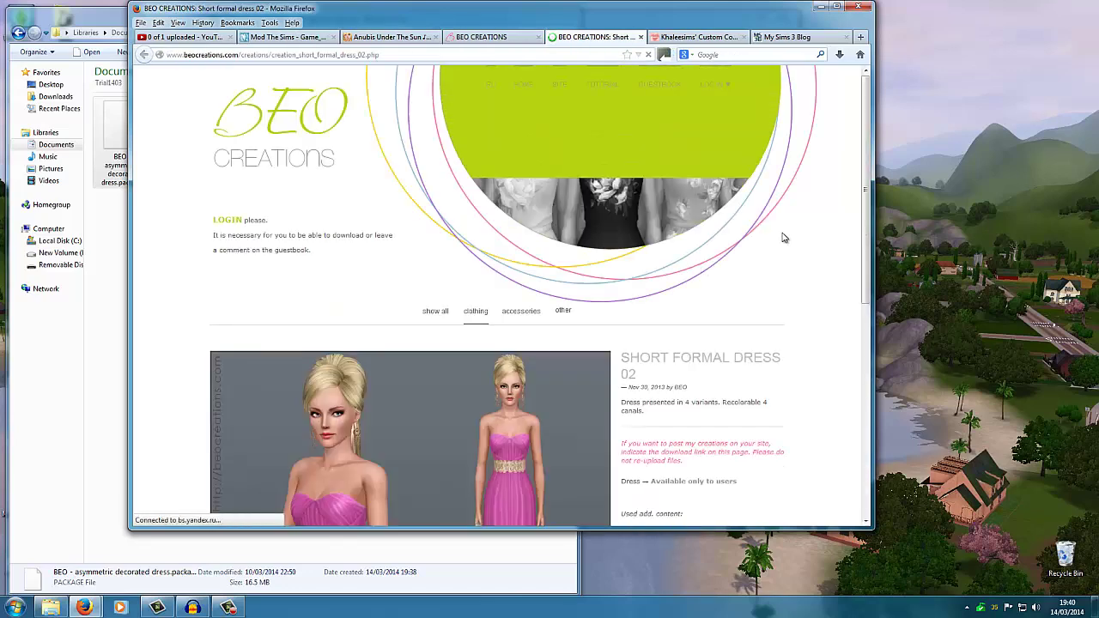
scroll(810, 255, down, 3)
scroll(816, 255, down, 3)
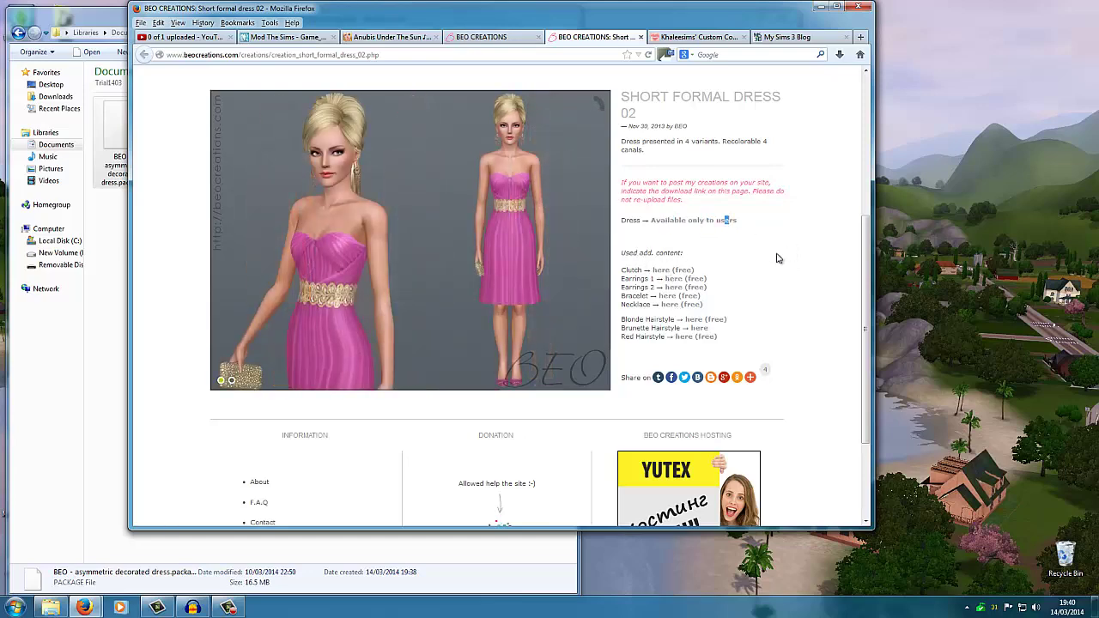
scroll(756, 189, up, 3)
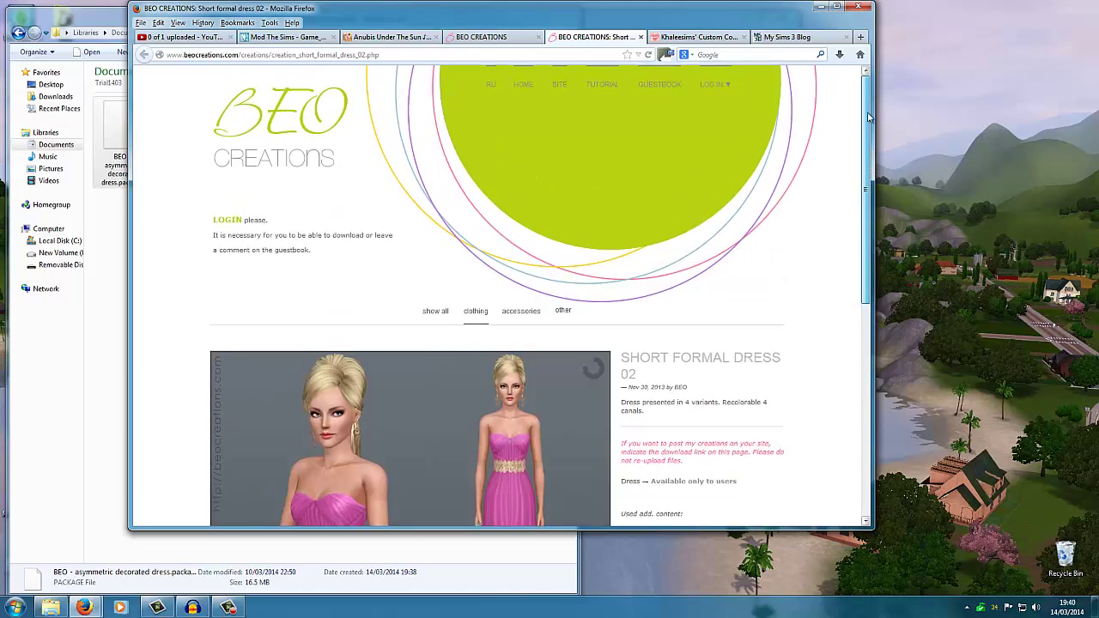
click(712, 85)
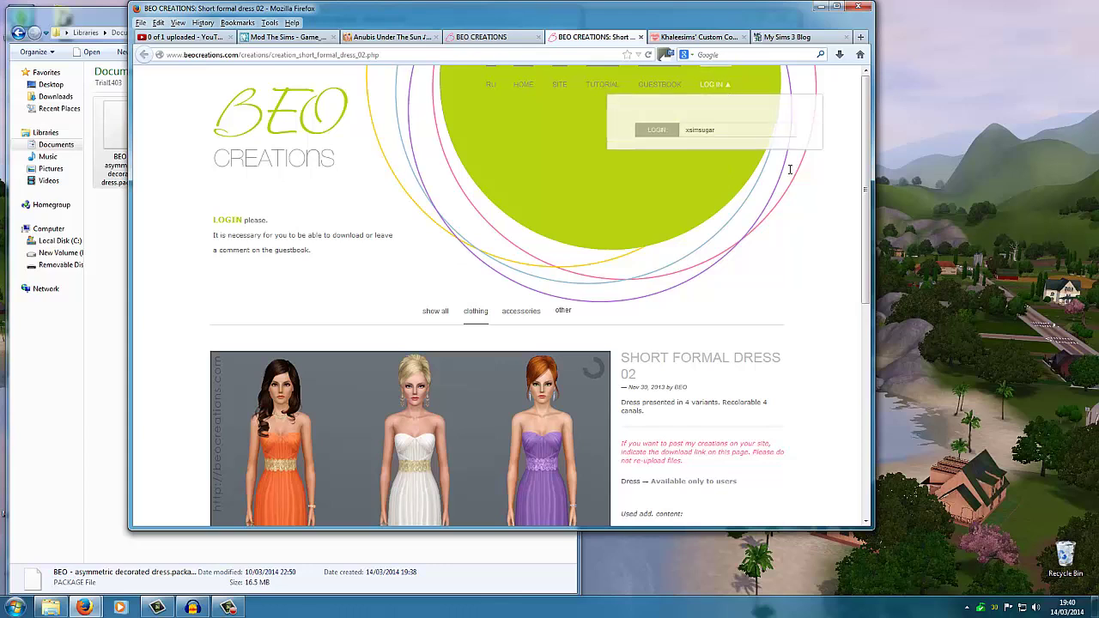
click(775, 188)
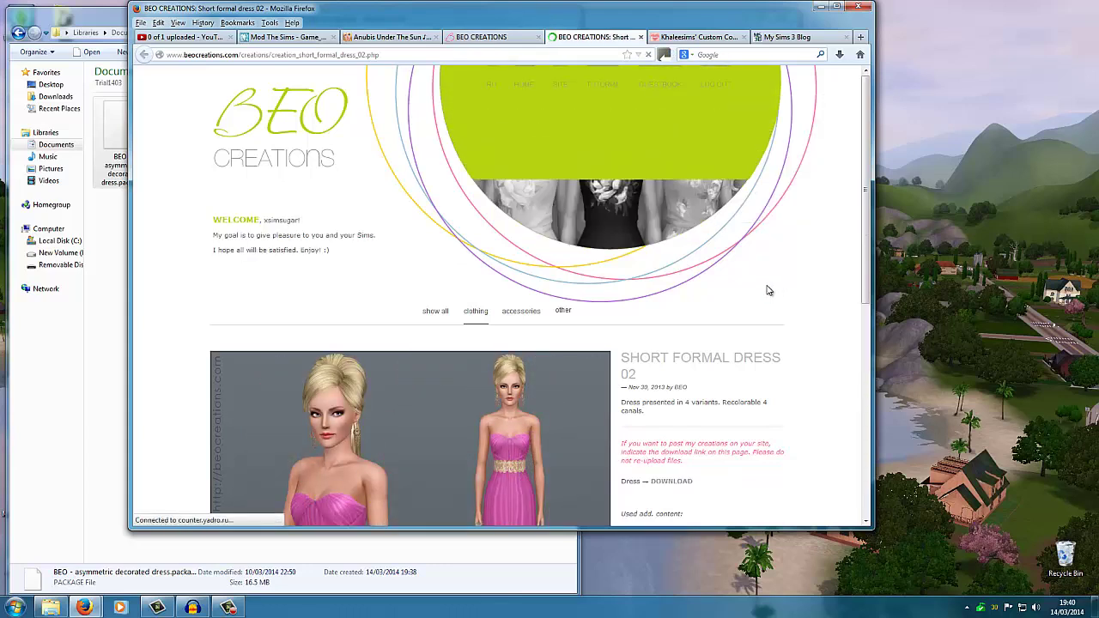
Download BEO - short formal dress 02.rar from its creation page through adf.ly and MediaFire, saving the file
scroll(808, 373, down, 5)
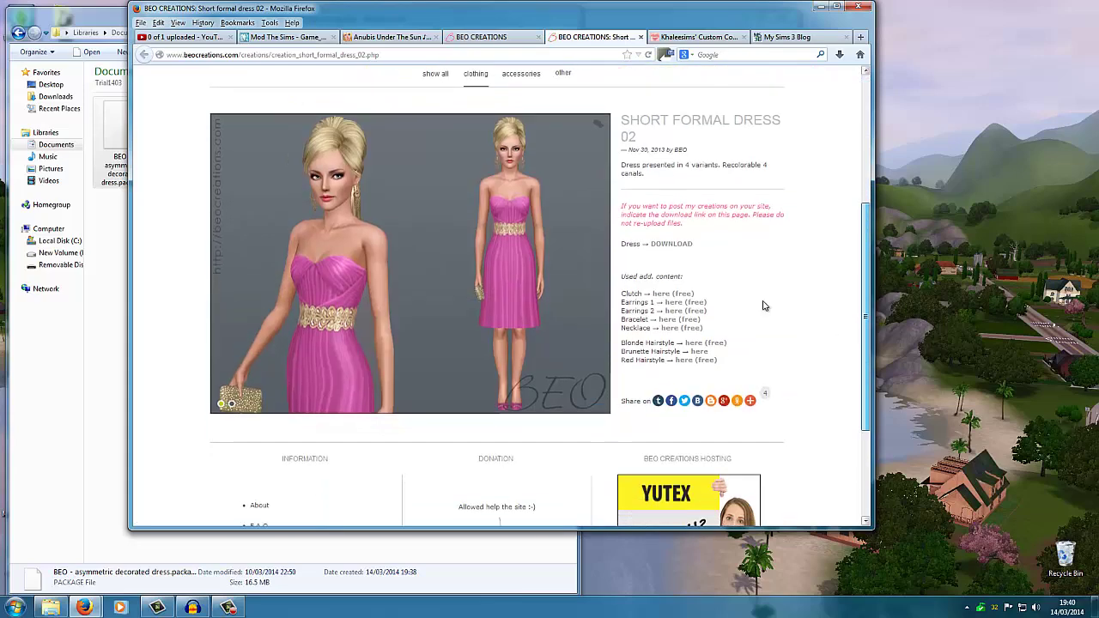
click(675, 244)
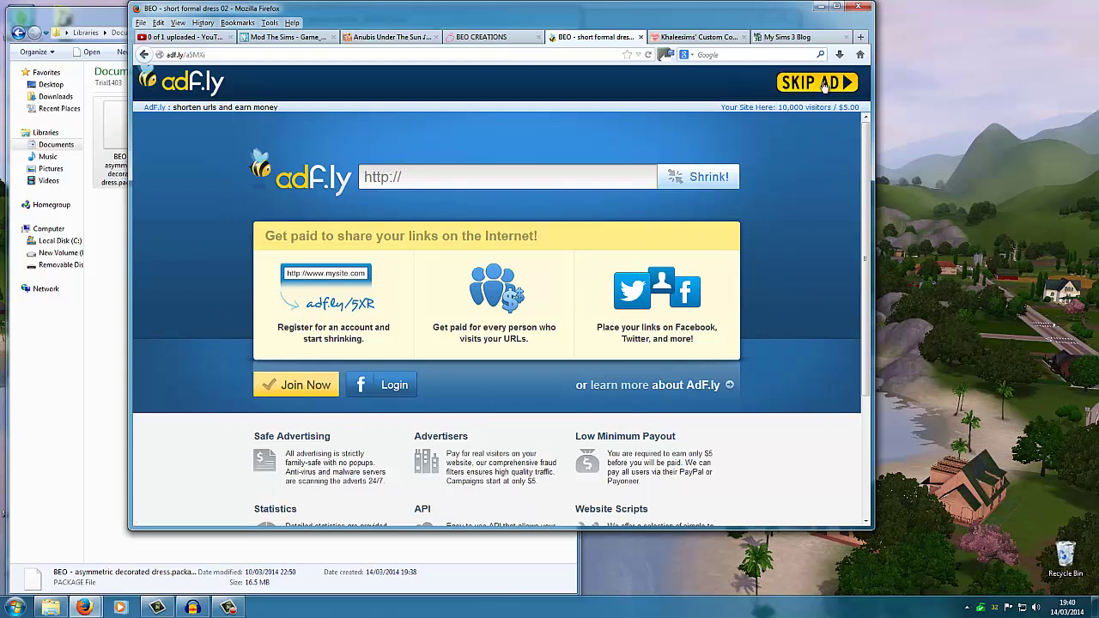
click(824, 86)
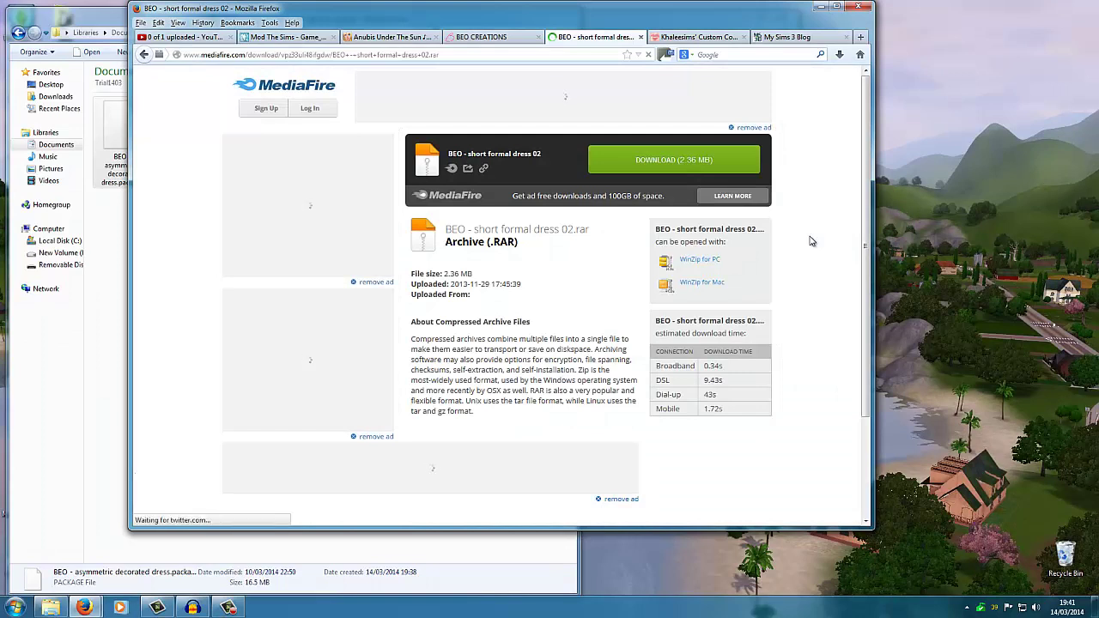
click(661, 169)
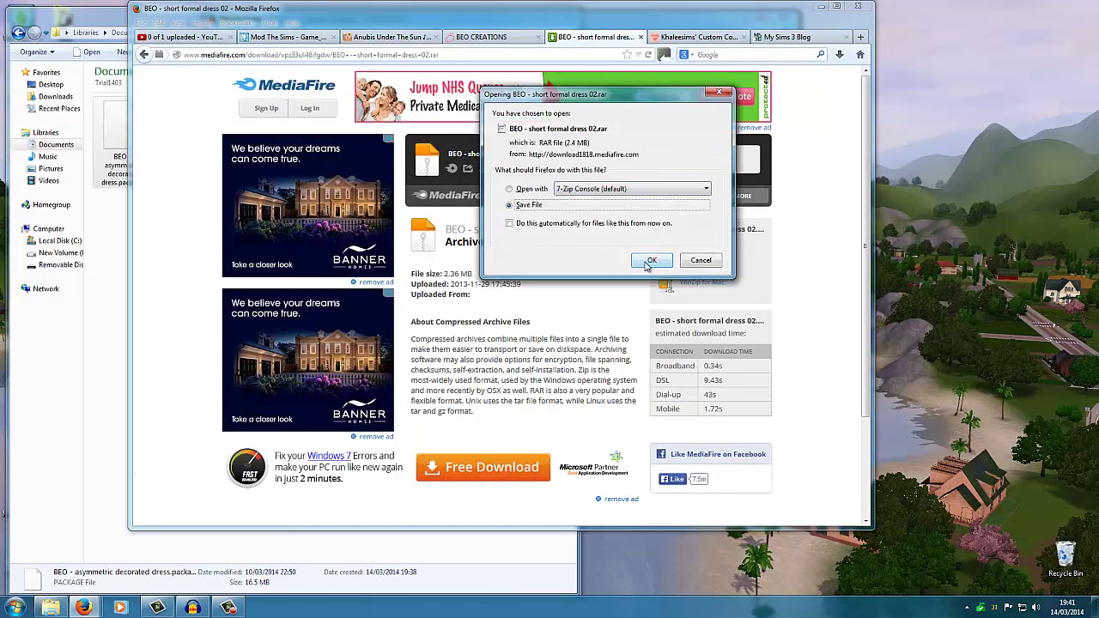
click(646, 261)
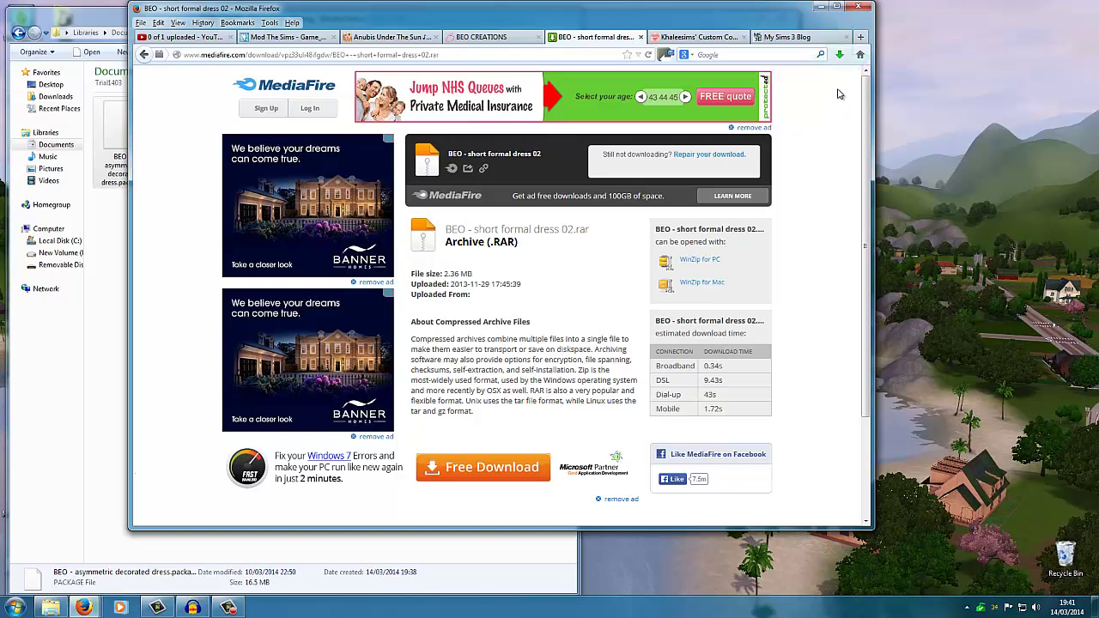
Open the folder containing the downloaded BEO - short formal dress 02.rar from the browser's download list
click(839, 54)
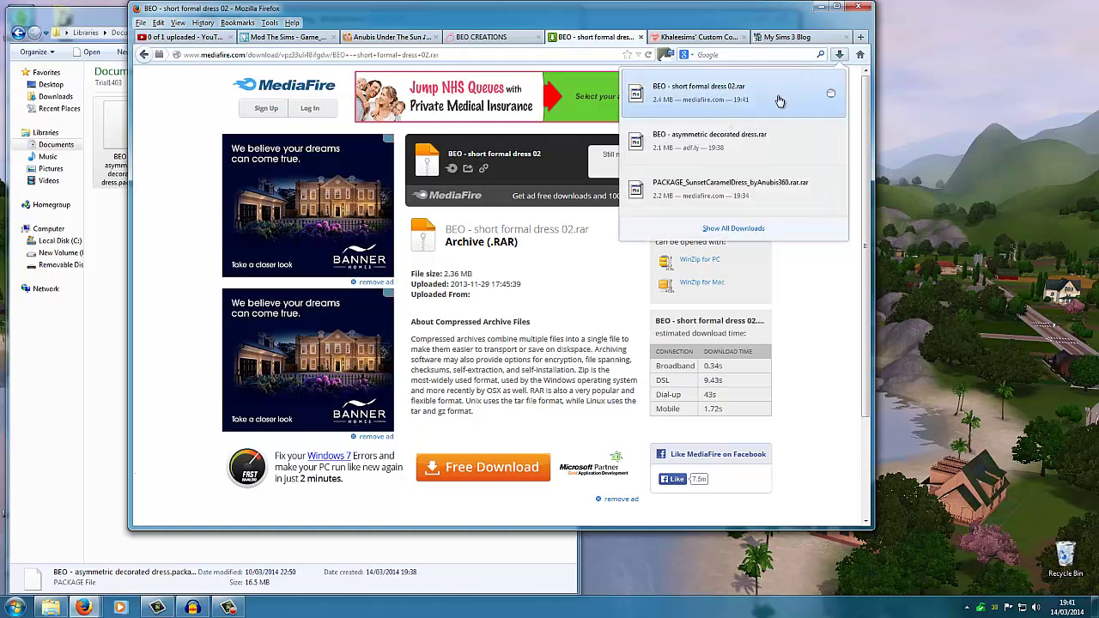
click(827, 292)
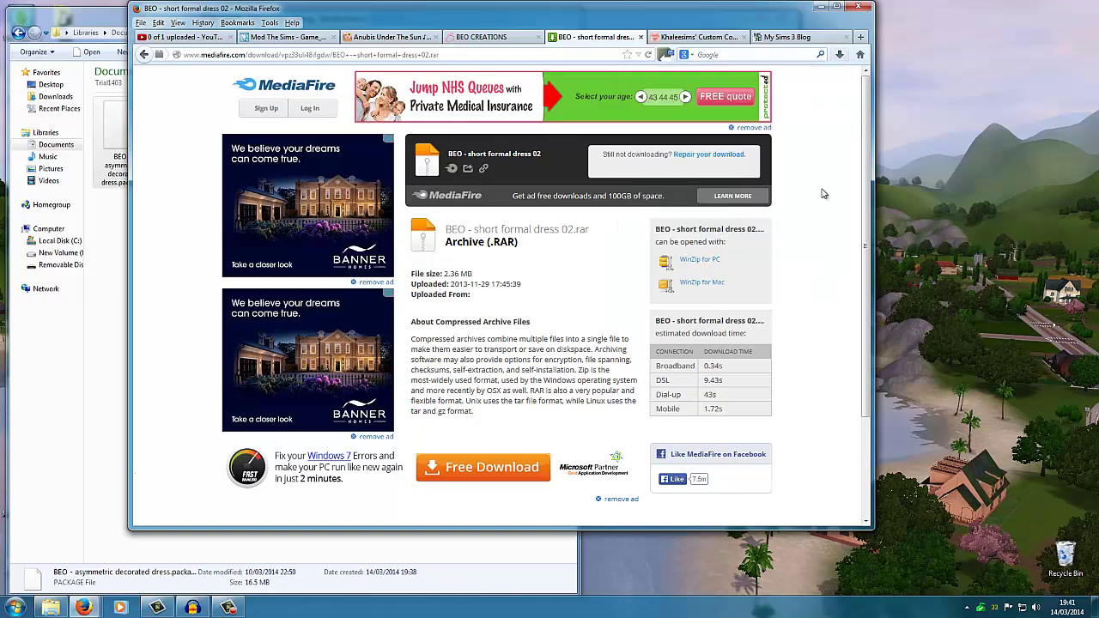
click(841, 55)
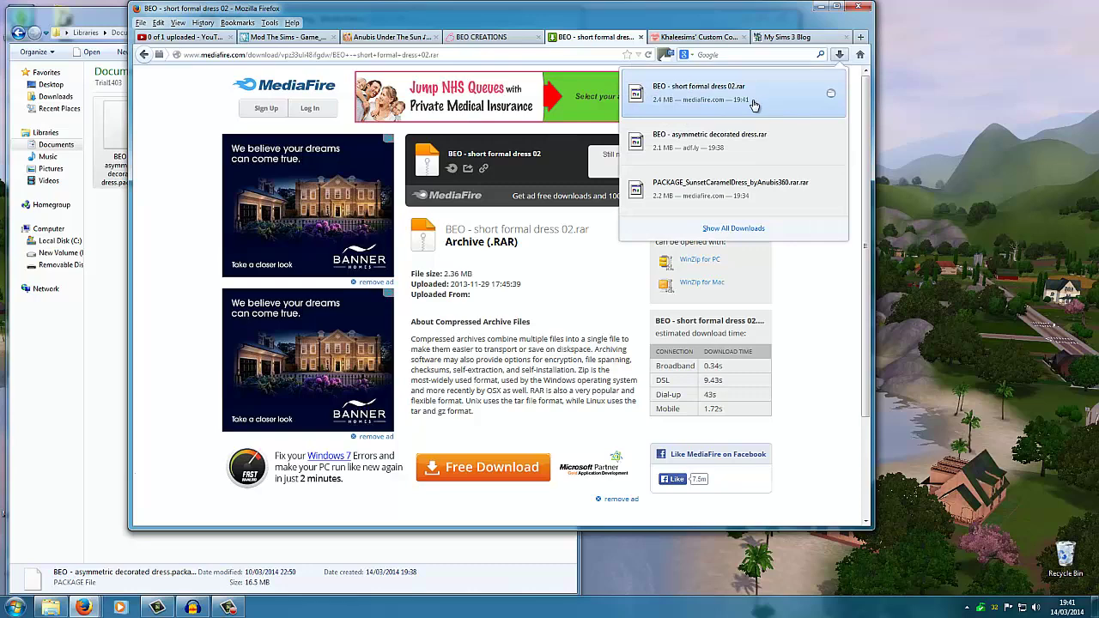
right_click(703, 103)
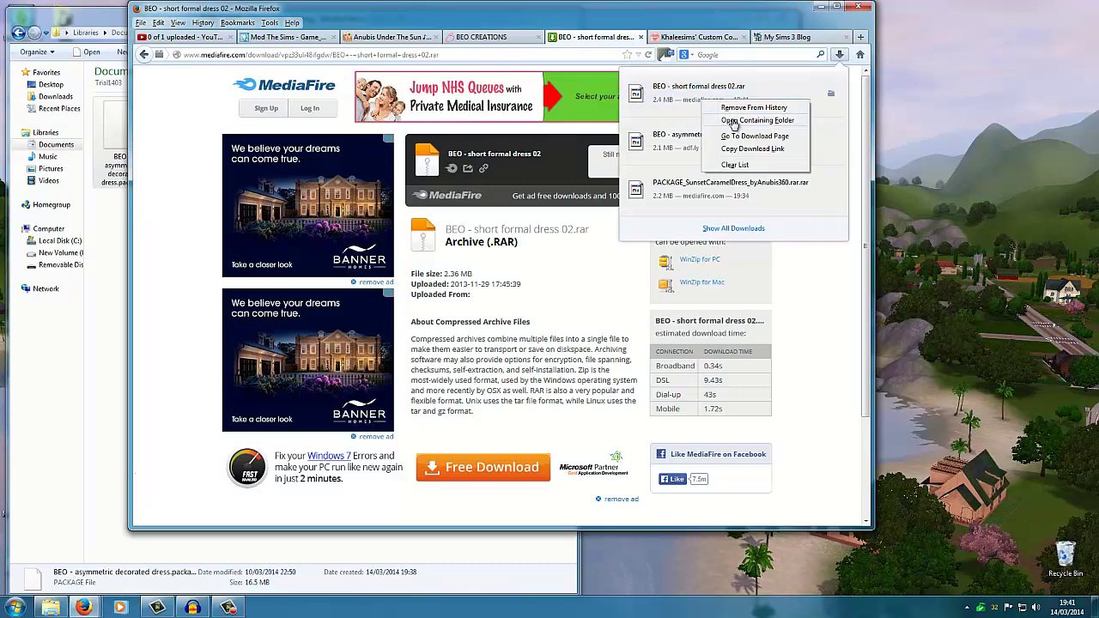
click(730, 118)
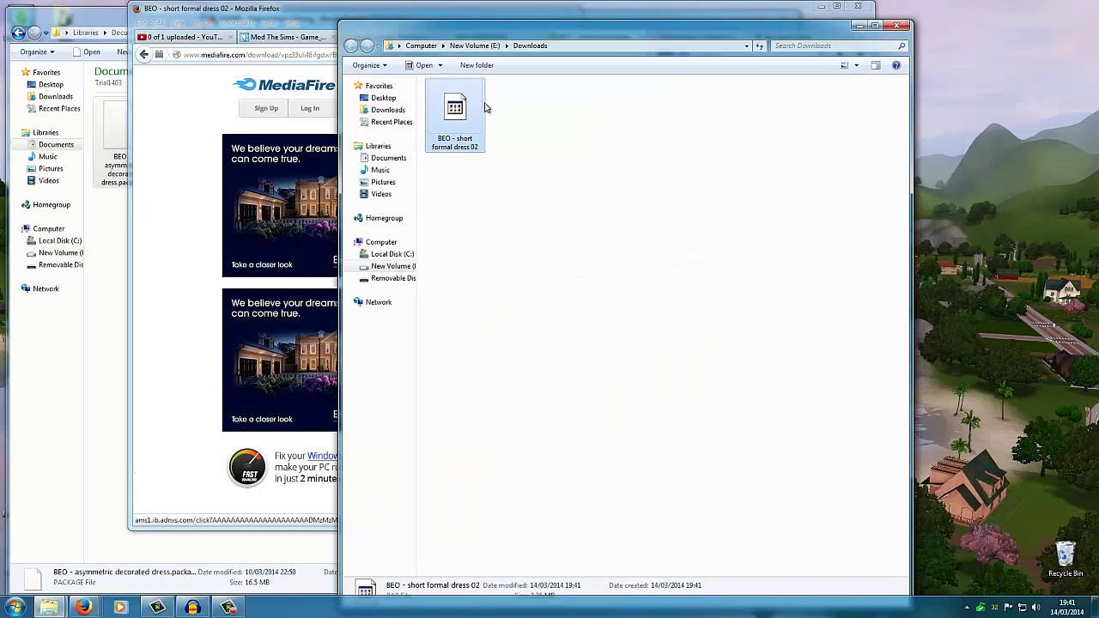
Scan the BEO - short formal dress 02 archive with Microsoft Security Essentials and close the scanner
right_click(467, 120)
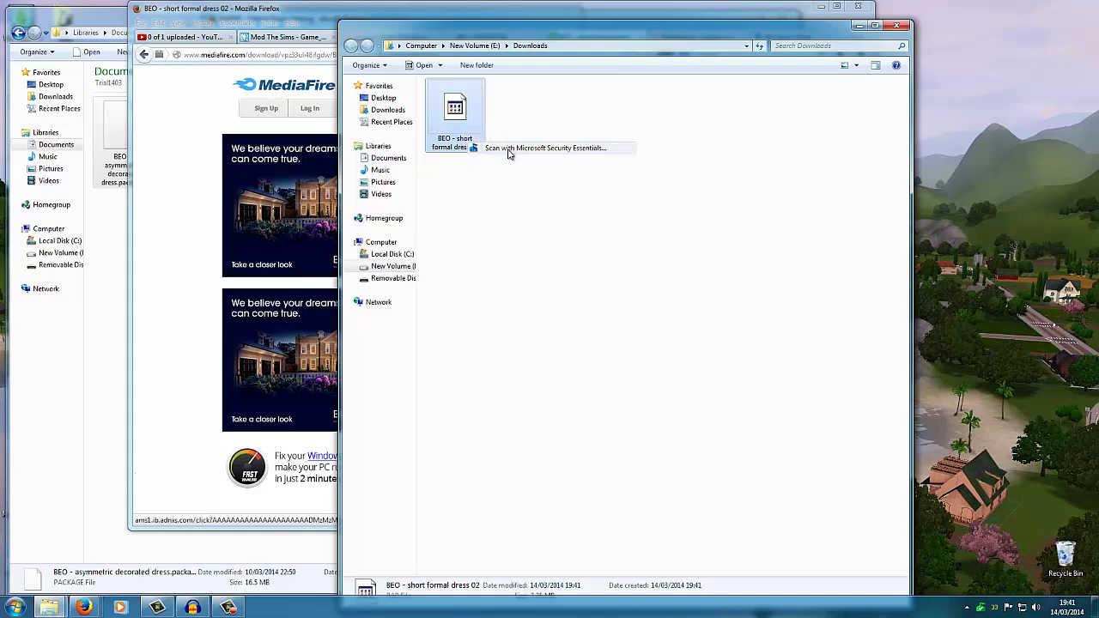
click(511, 148)
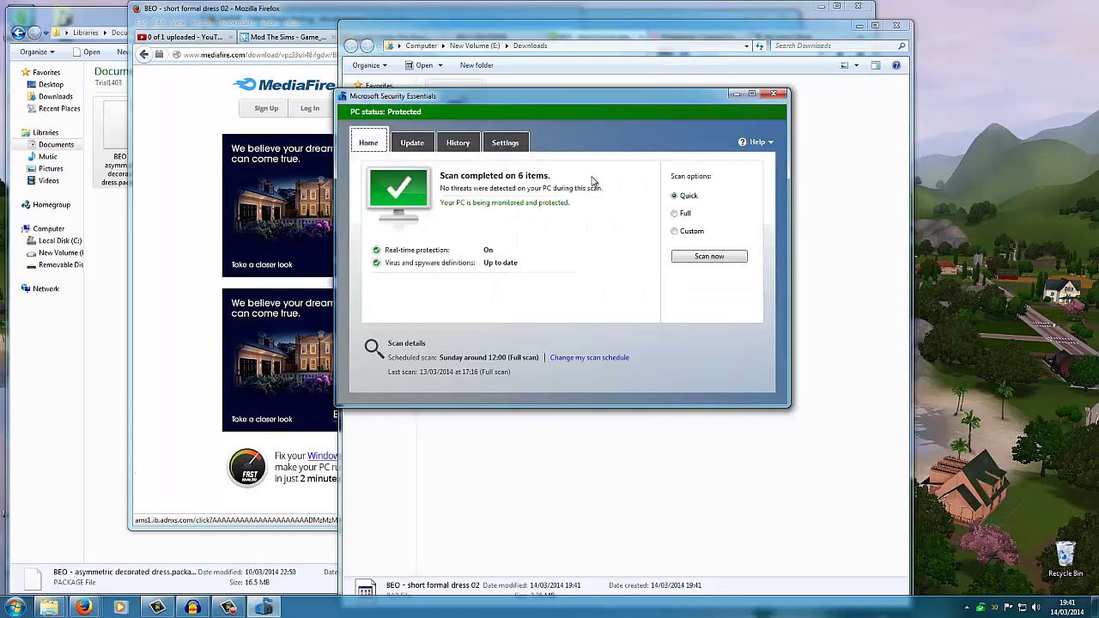
click(776, 94)
Extract the BEO - short formal dress 02 archive into the Downloads folder with 7-Zip
right_click(461, 120)
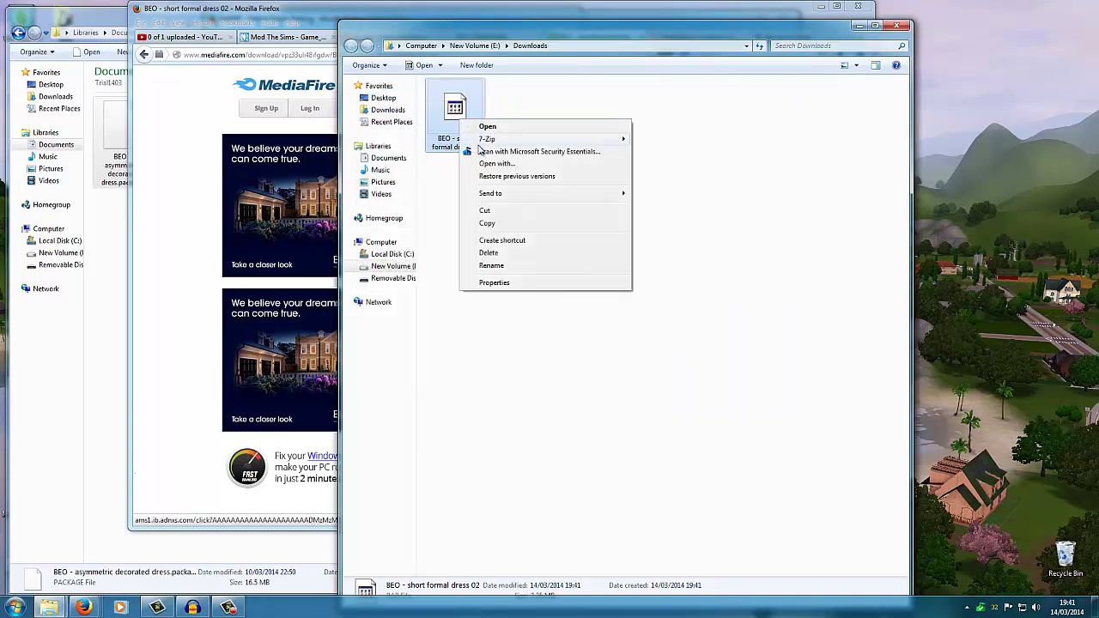
mouse_move(515, 140)
click(672, 163)
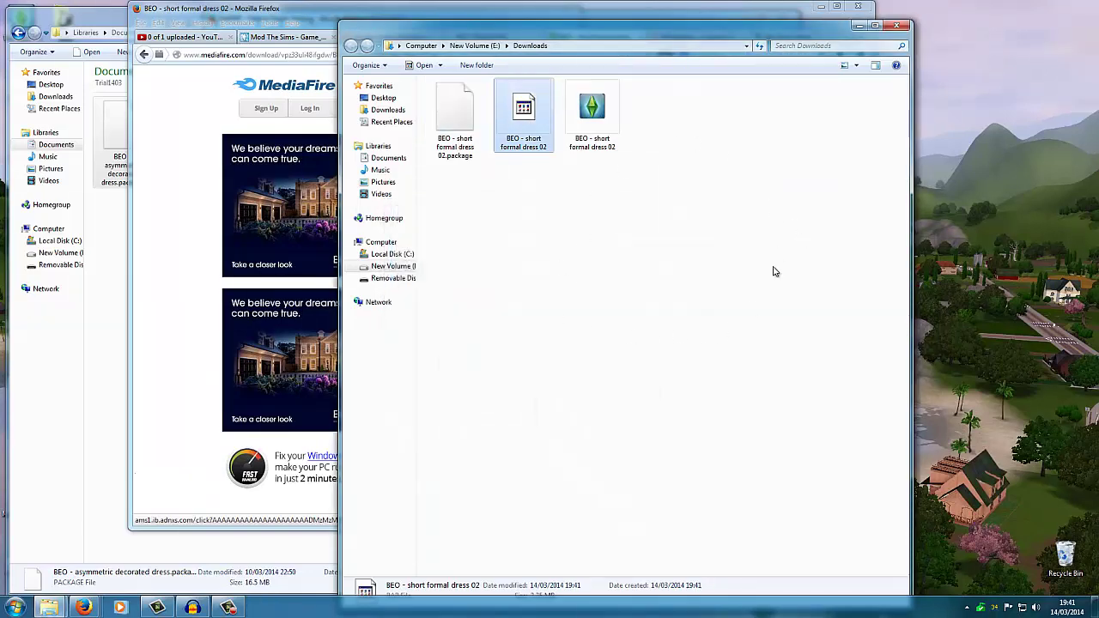
Place the Downloads window beside the Trial1403 folder and move BEO - short formal dress 02.package into Trial1403
drag(615, 34, 764, 23)
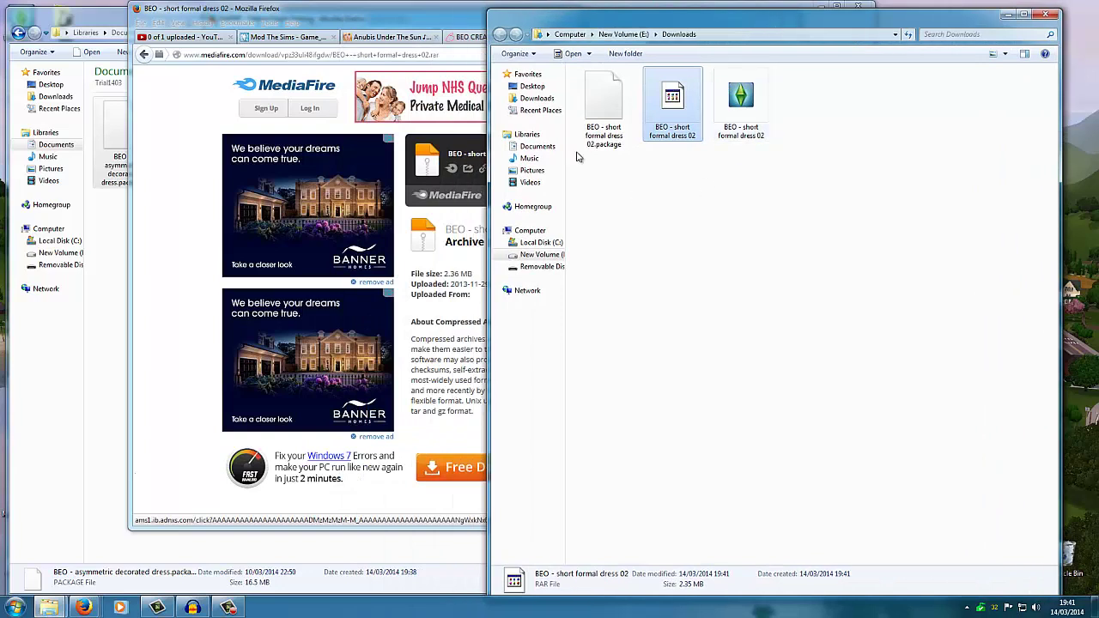
click(117, 26)
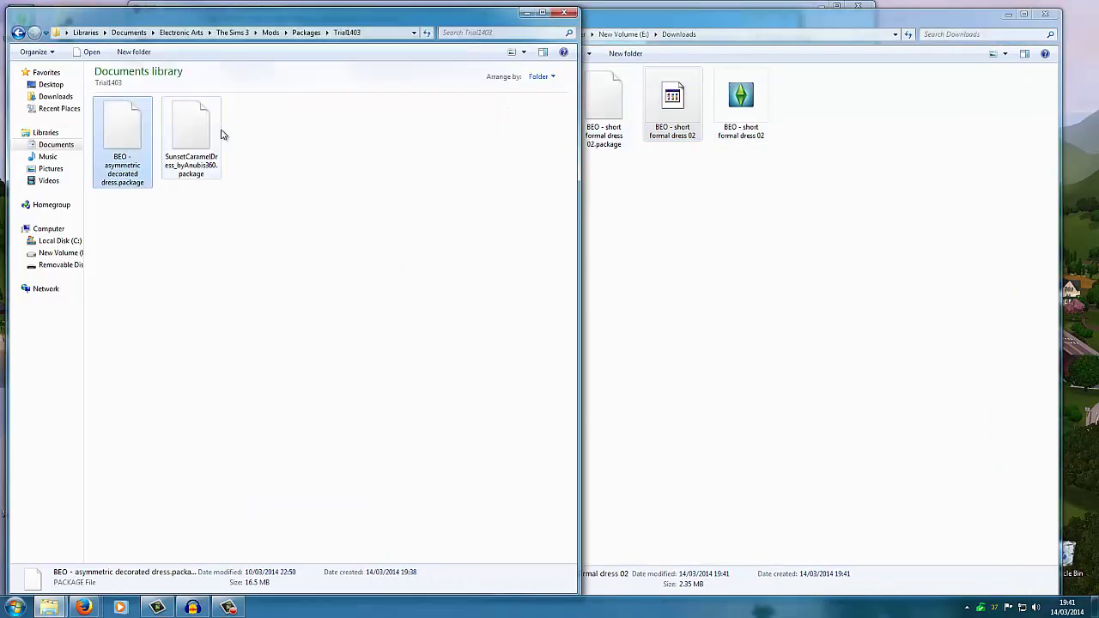
click(642, 20)
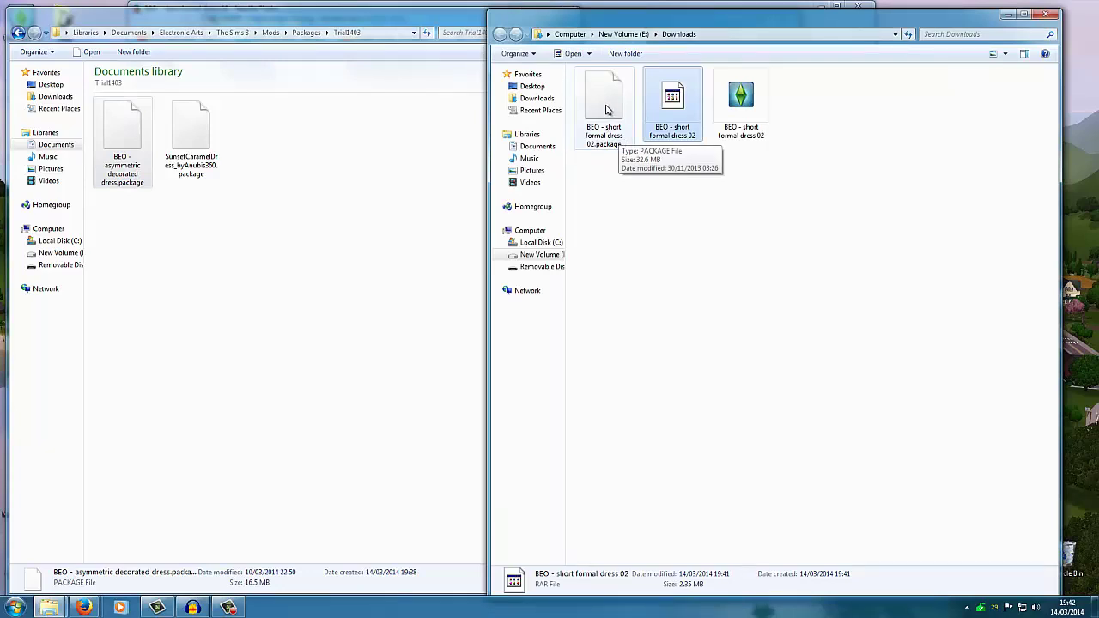
click(125, 135)
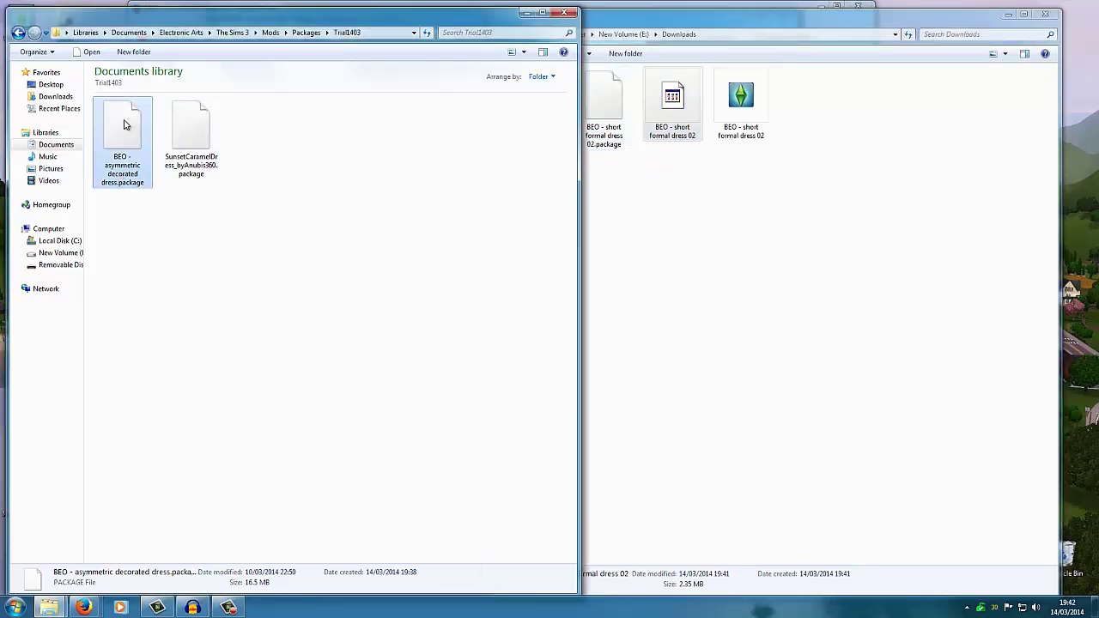
click(185, 136)
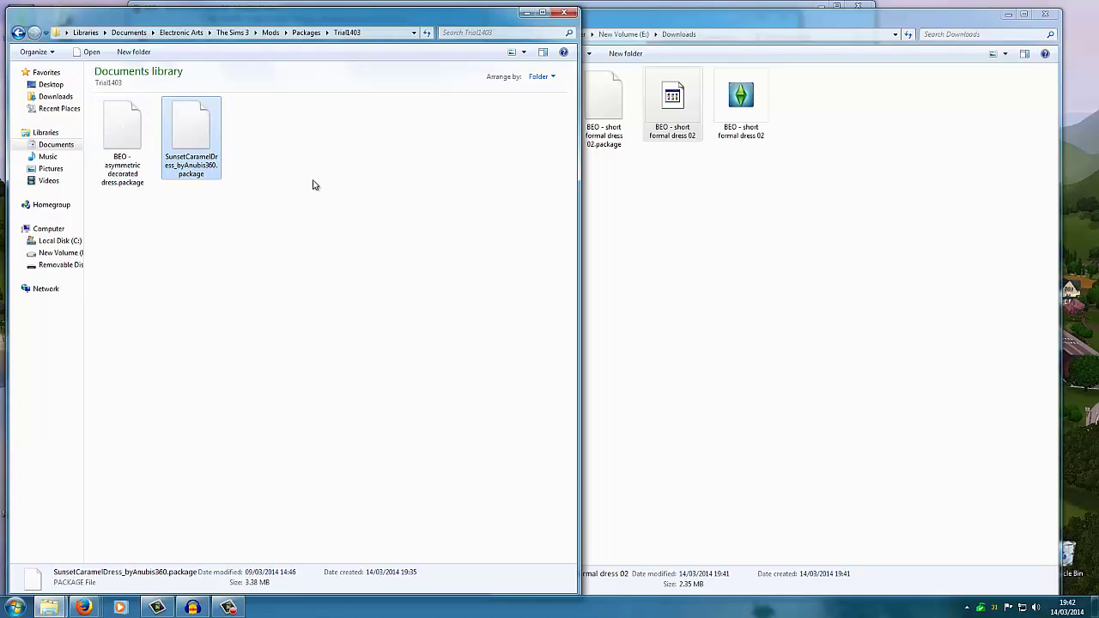
drag(612, 107, 292, 198)
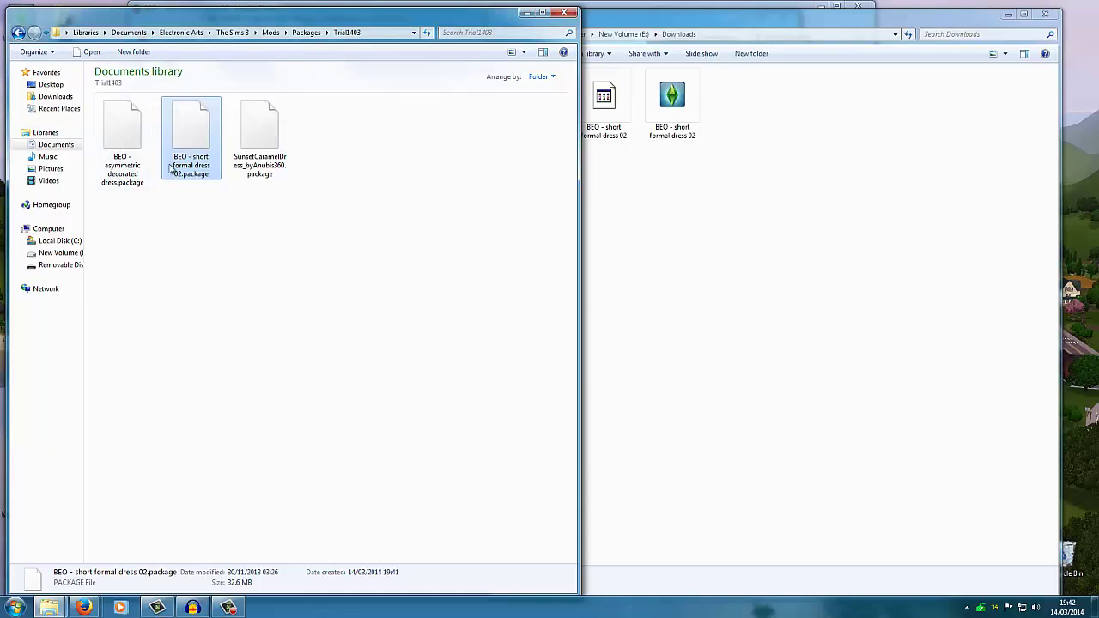
drag(121, 205, 318, 324)
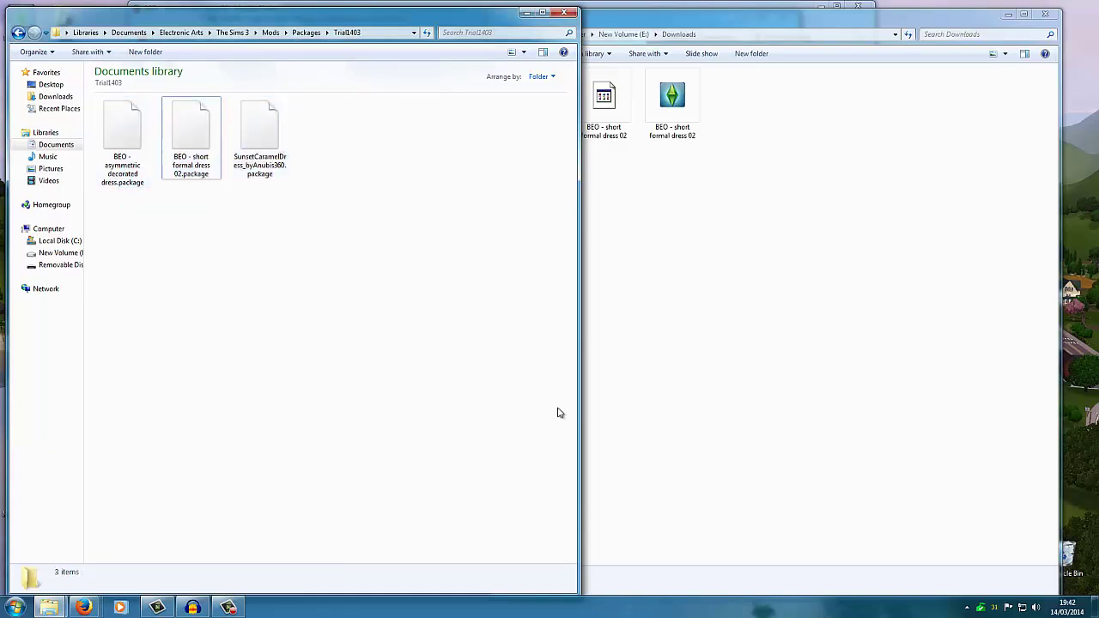
Delete the leftover short formal dress archive and Sims 3 file from Downloads, close Downloads and minimise the Trial1403 window
click(667, 313)
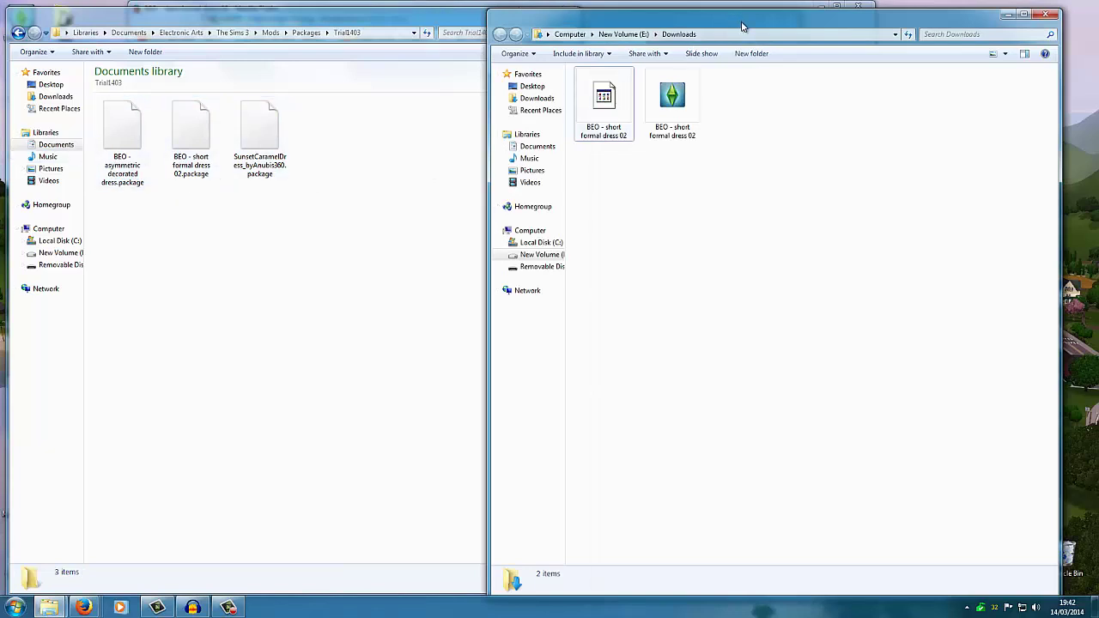
drag(743, 26, 594, 52)
drag(464, 187, 1063, 550)
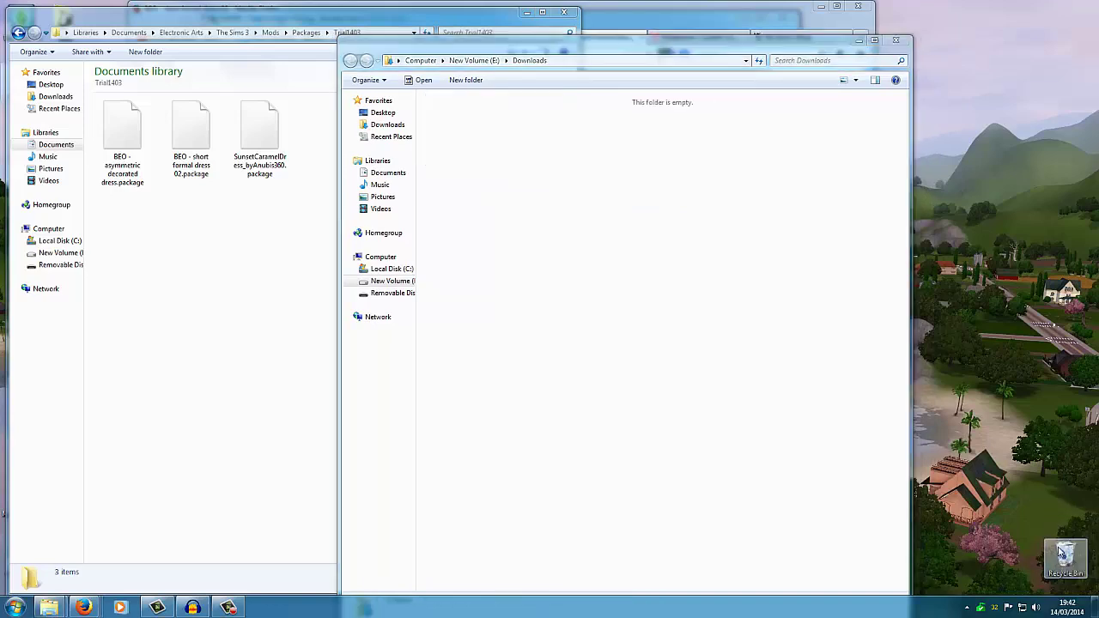
click(871, 44)
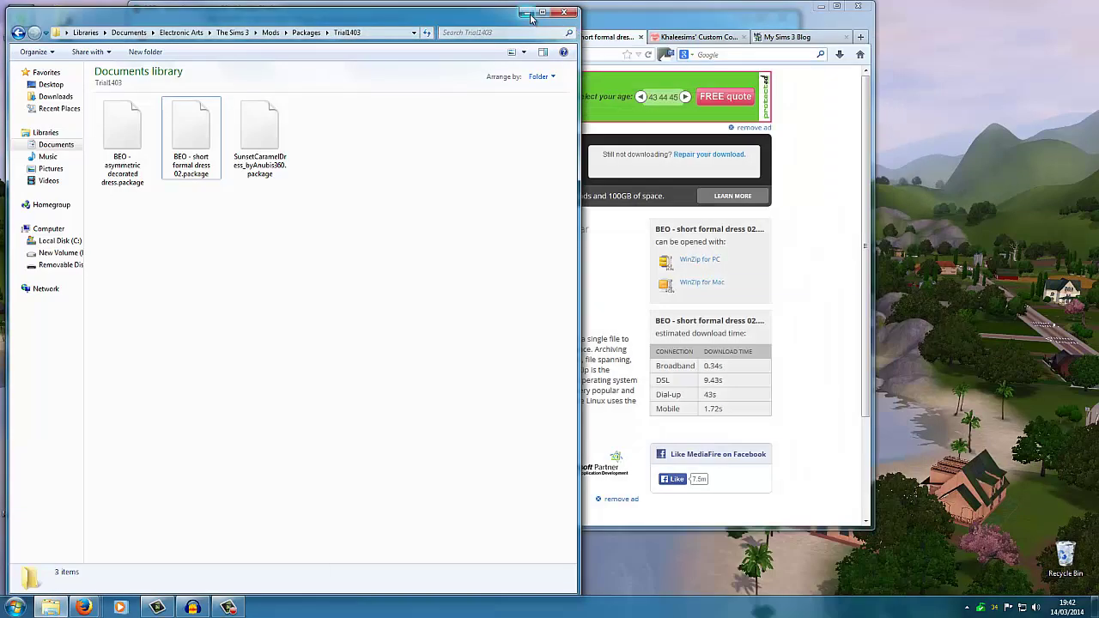
click(527, 12)
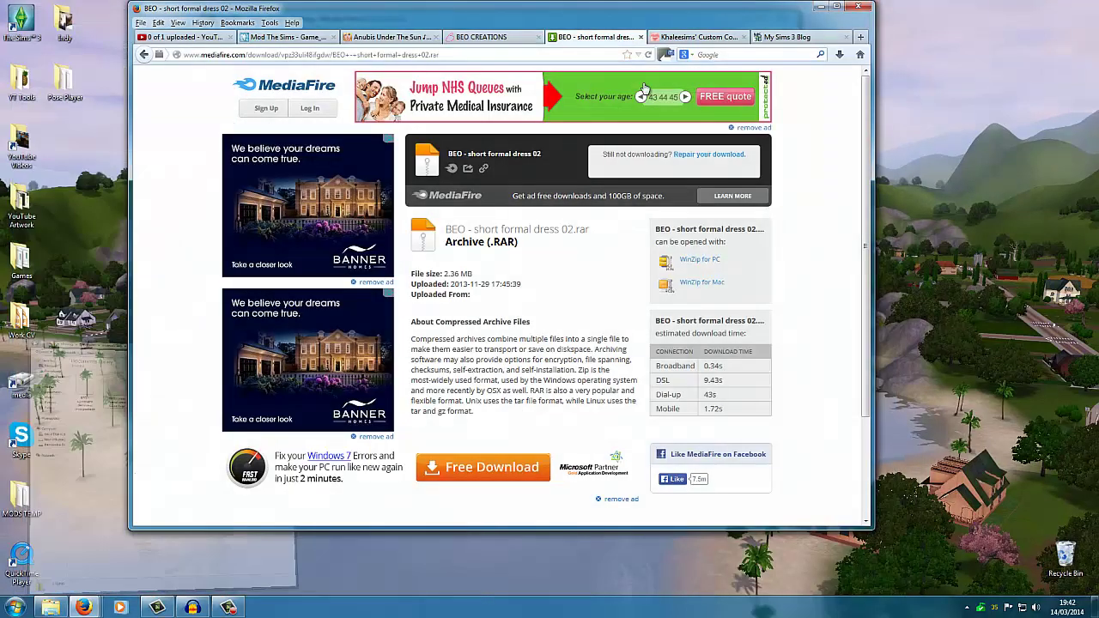
Look through the custom content posts on the Khaleesims' Custom Content Finds site, returning to the first post
click(694, 41)
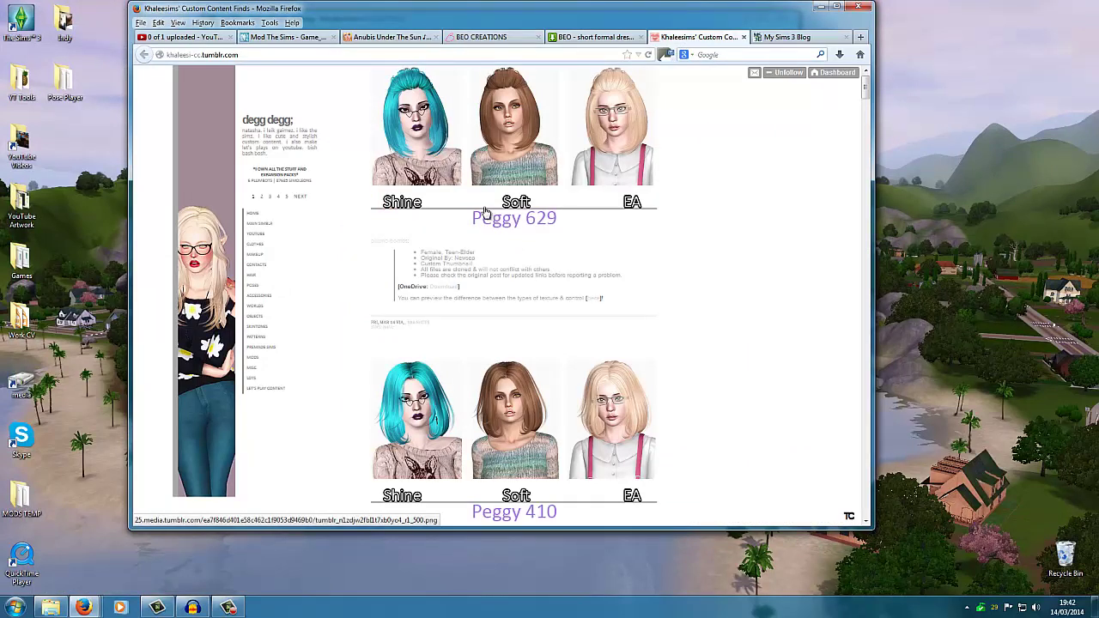
click(246, 55)
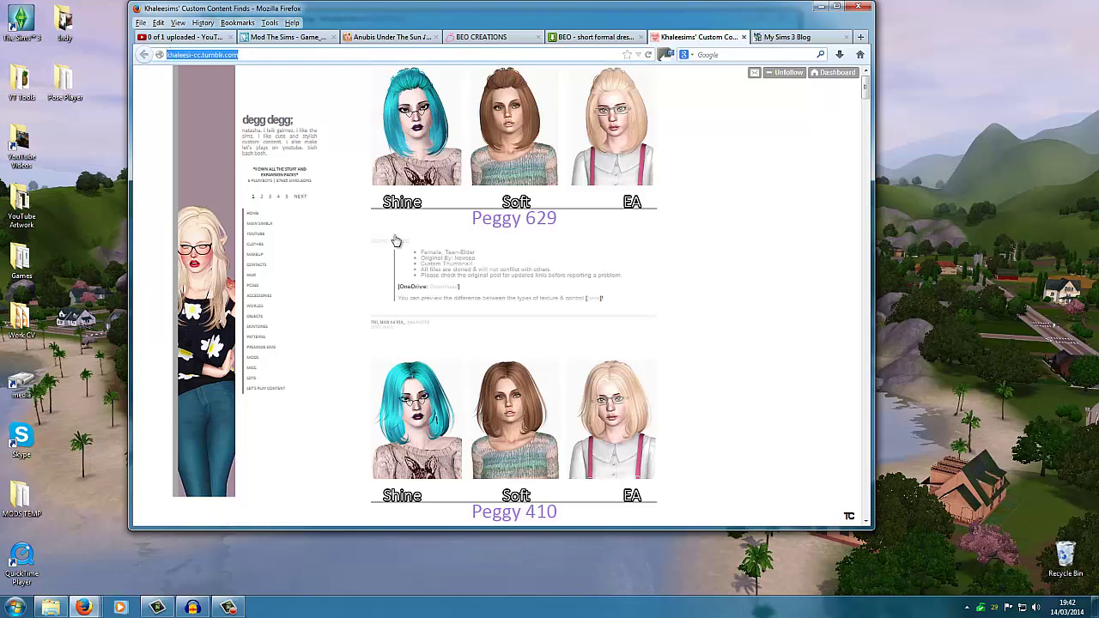
click(728, 183)
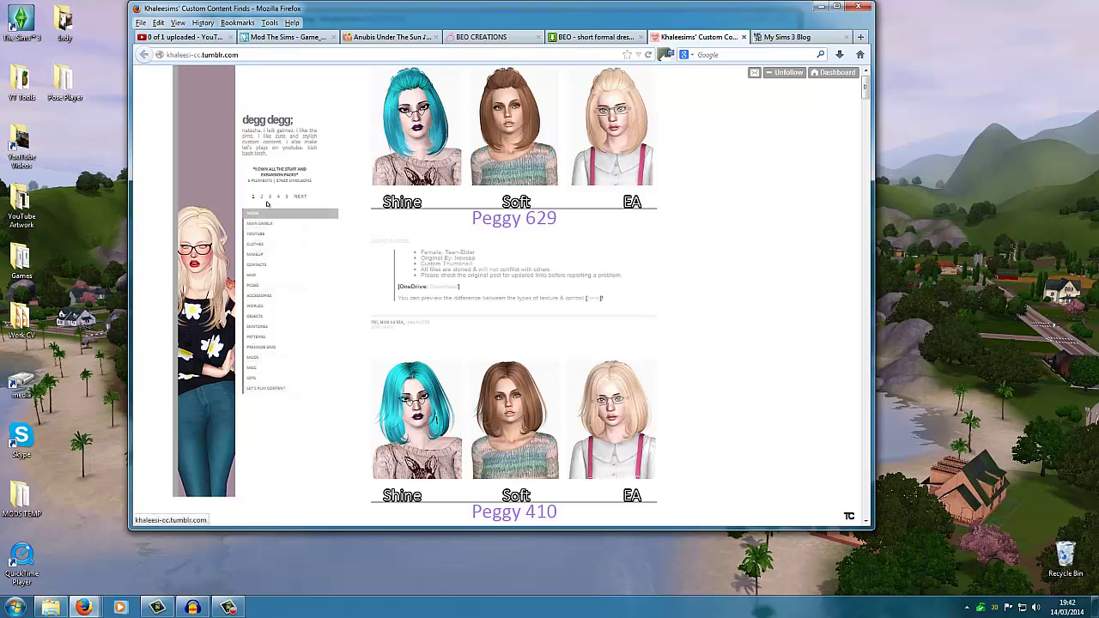
scroll(520, 283, down, 5)
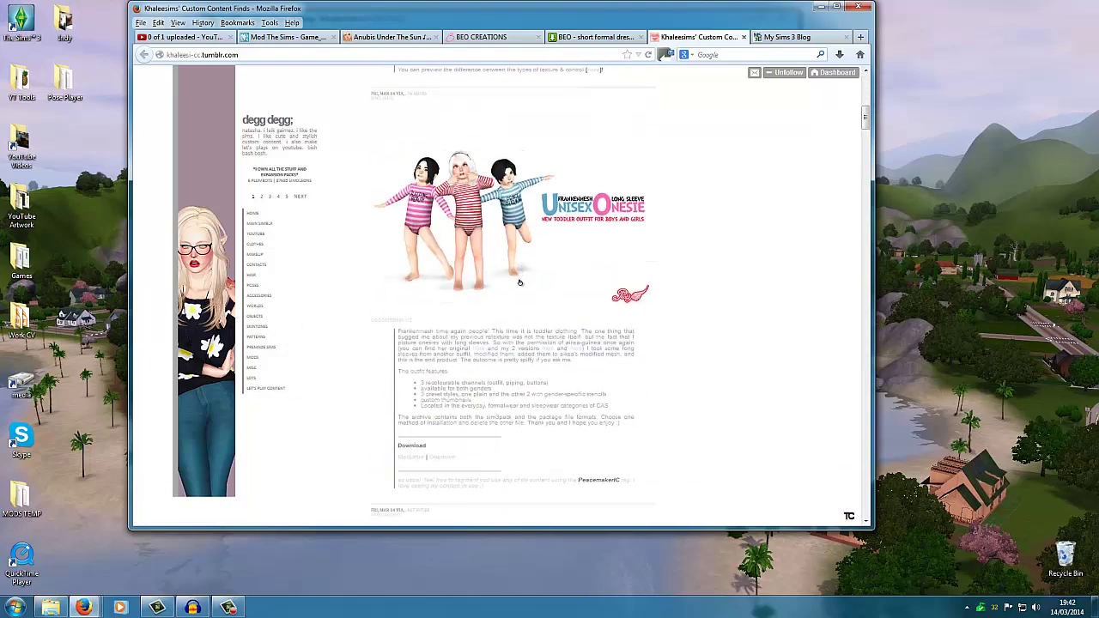
scroll(520, 284, down, 10)
drag(866, 189, 866, 82)
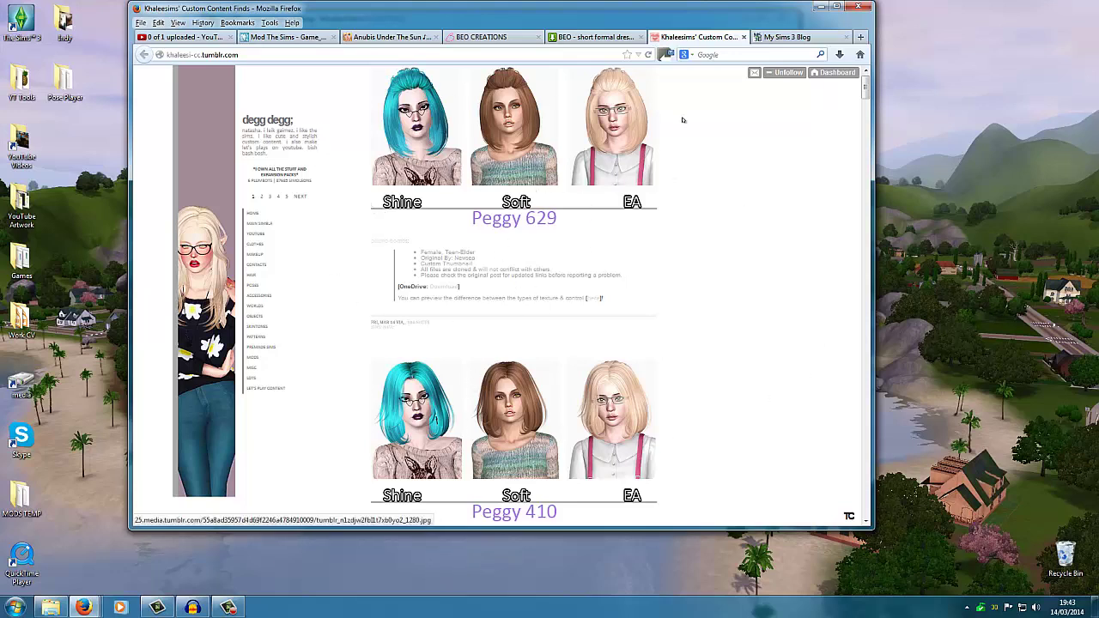
Close the Khaleesims' Custom Content Finds page and open nraas.wikispaces.com in a new tab
scroll(556, 176, down, 5)
scroll(556, 176, up, 5)
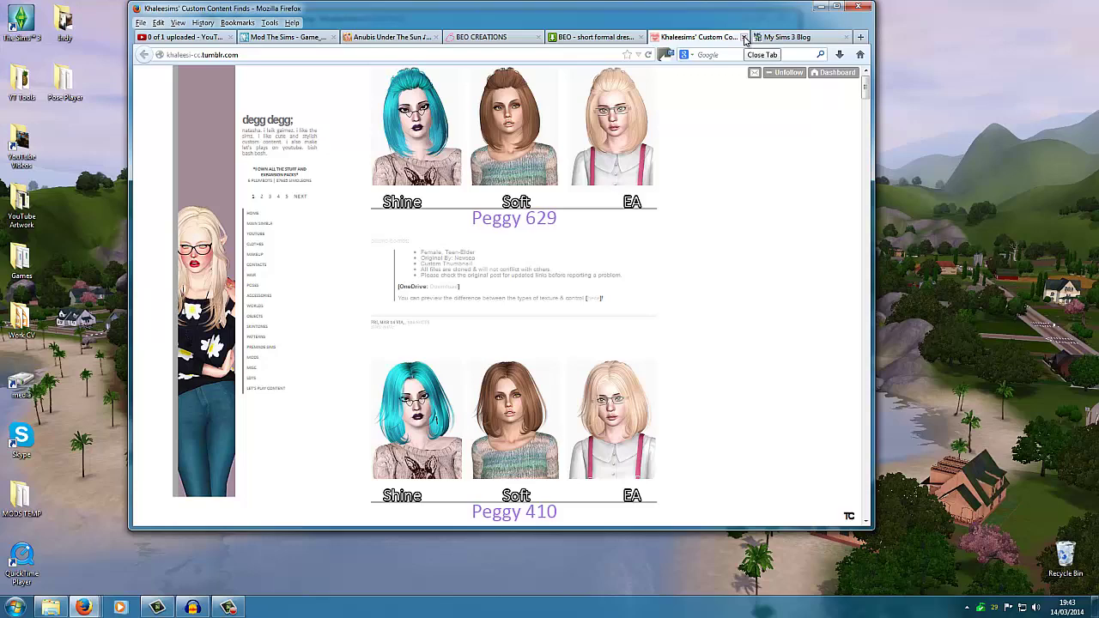
click(744, 37)
double_click(760, 38)
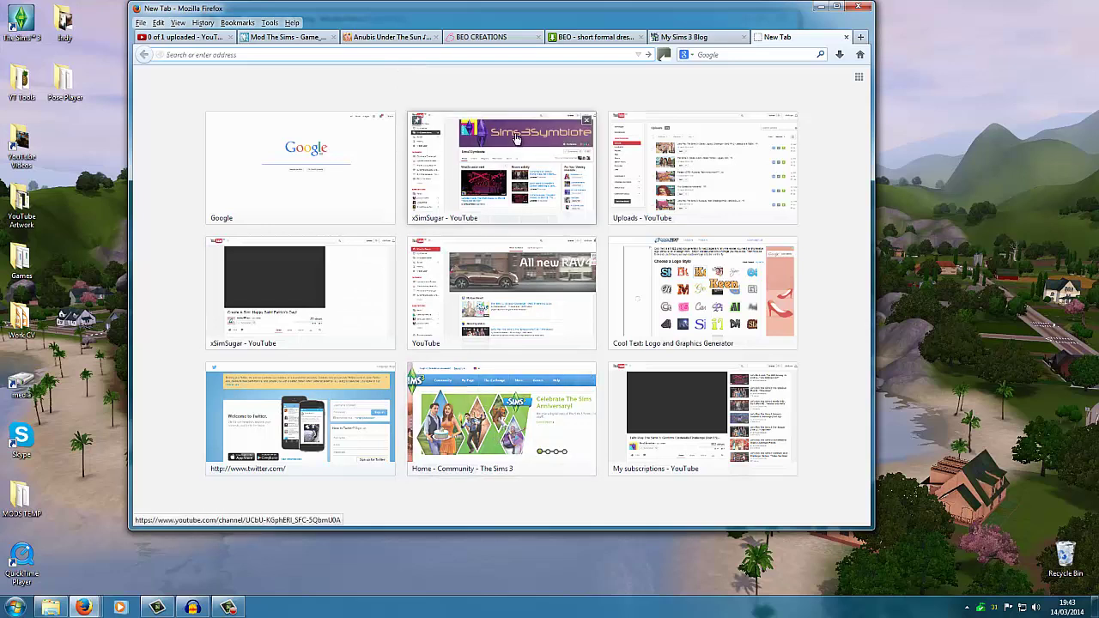
text(nraas.wikispaces.com/)
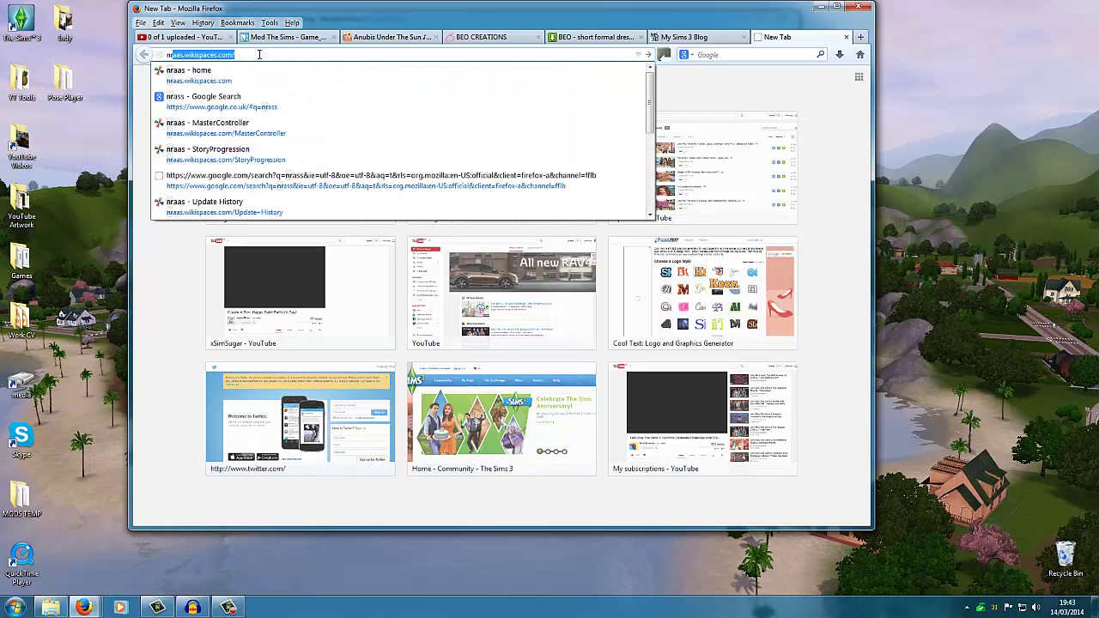
key(Return)
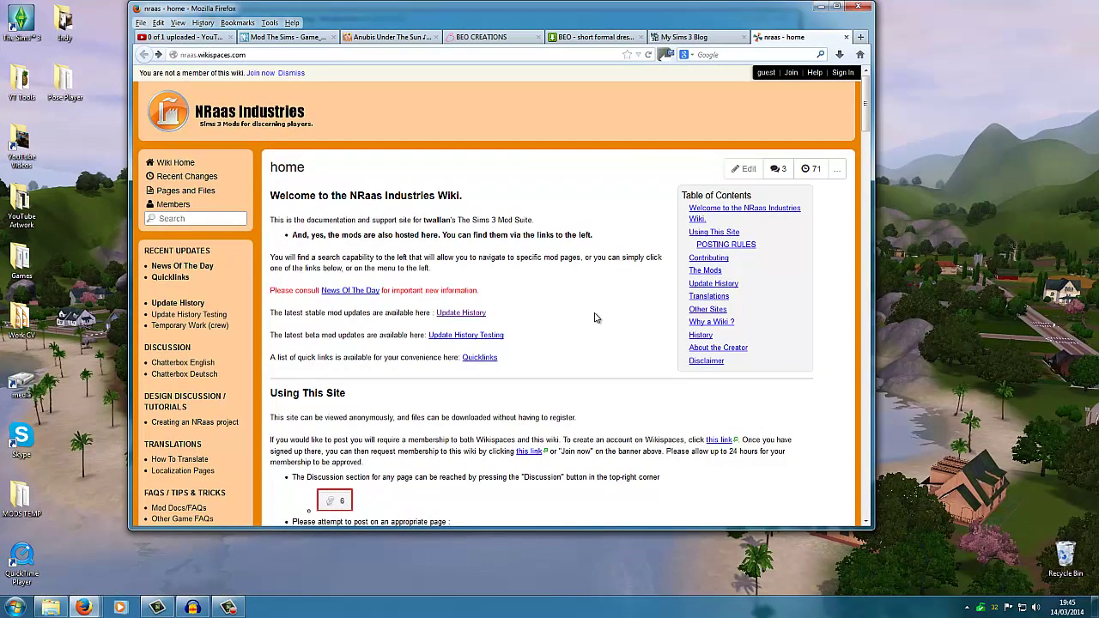
Find MasterController in the NRaas list of mods and open its page
scroll(252, 392, down, 10)
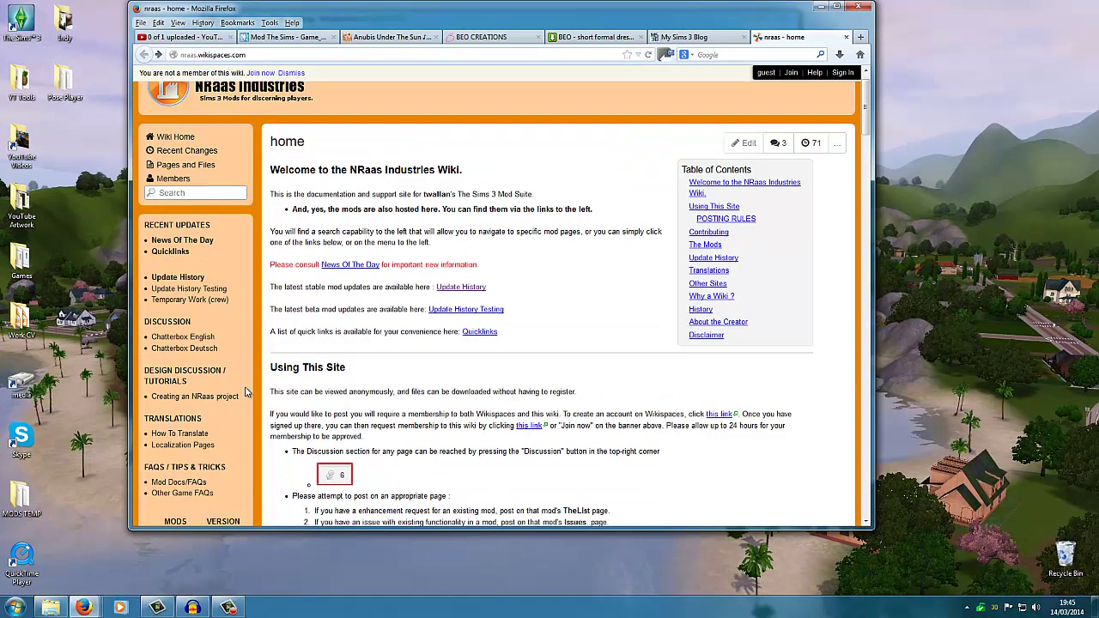
scroll(196, 287, up, 1)
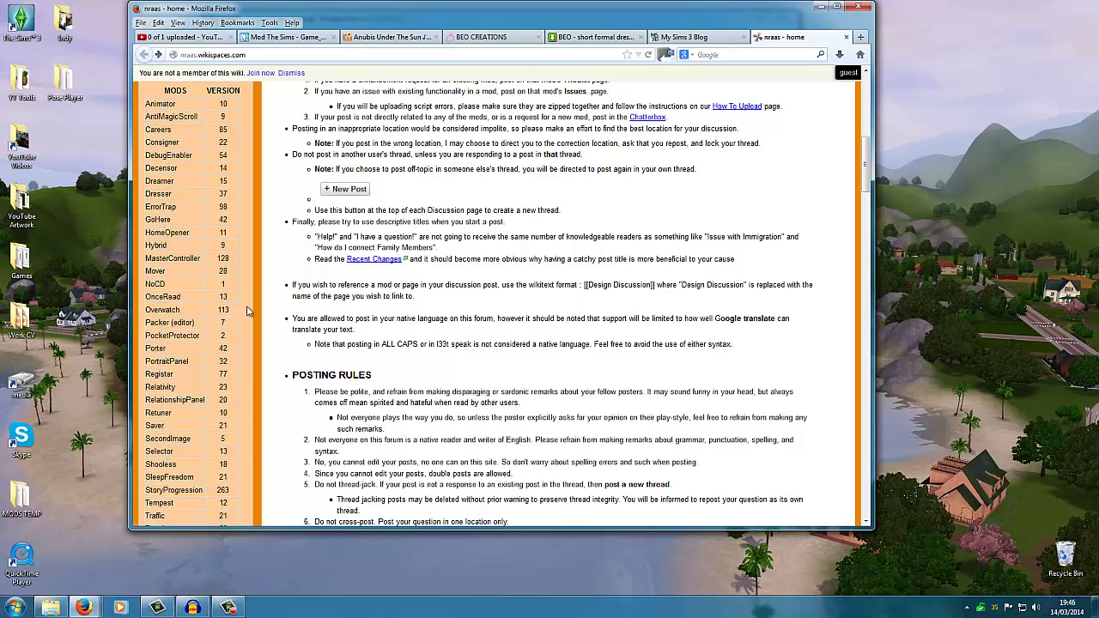
click(173, 259)
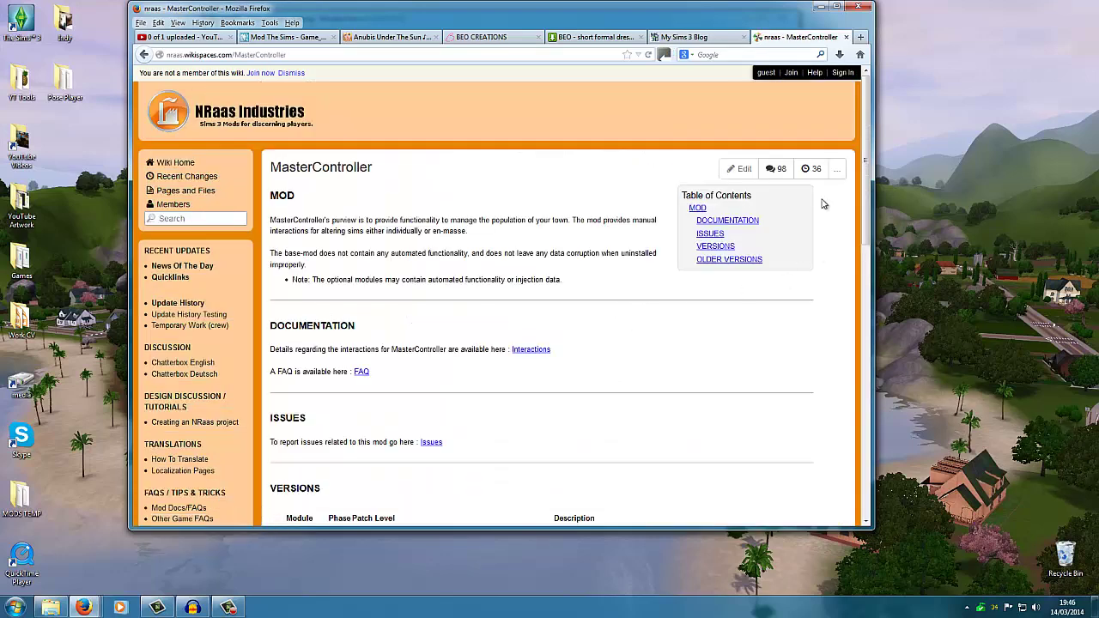
Examine the MasterController description, its current module versions with their patch levels, and the older versions
drag(865, 135, 863, 193)
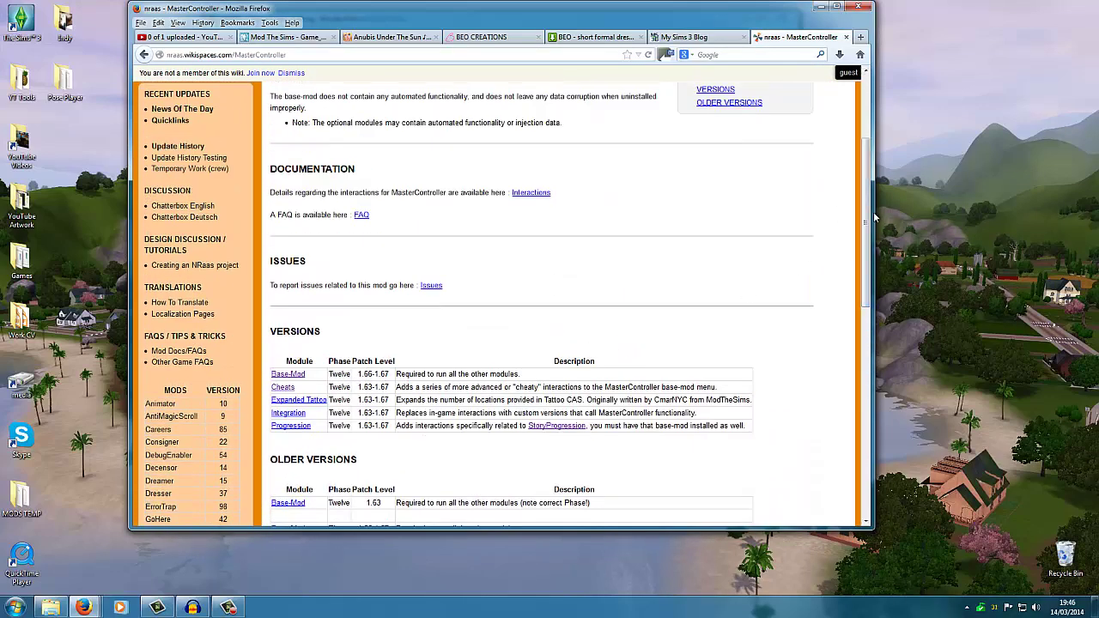
scroll(859, 208, up, 3)
scroll(857, 206, down, 3)
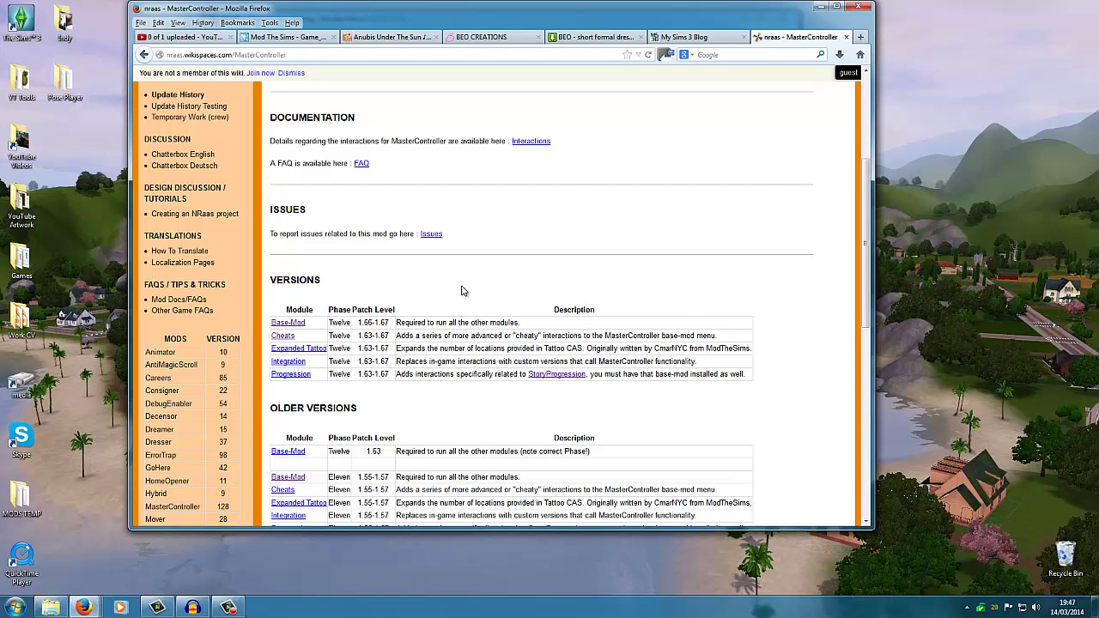
scroll(499, 331, up, 5)
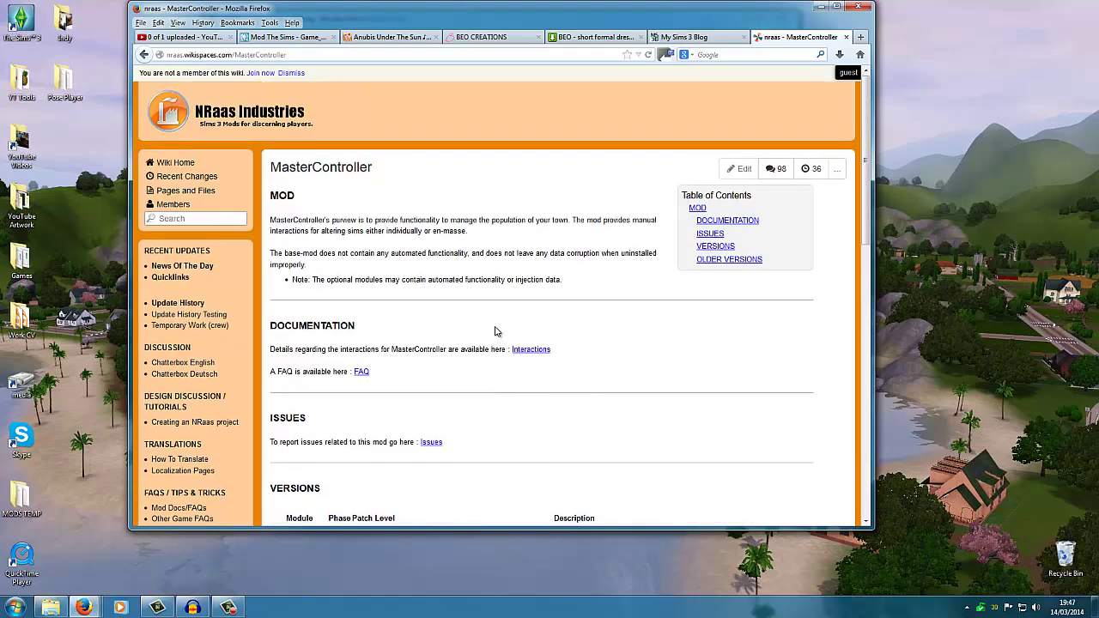
scroll(494, 331, down, 3)
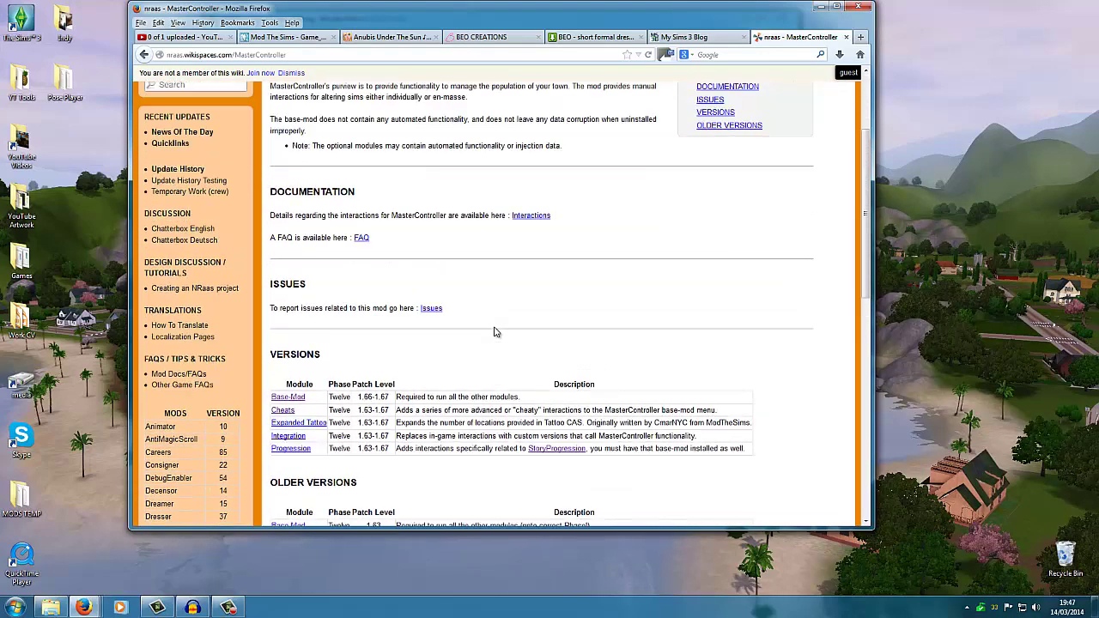
scroll(494, 330, up, 3)
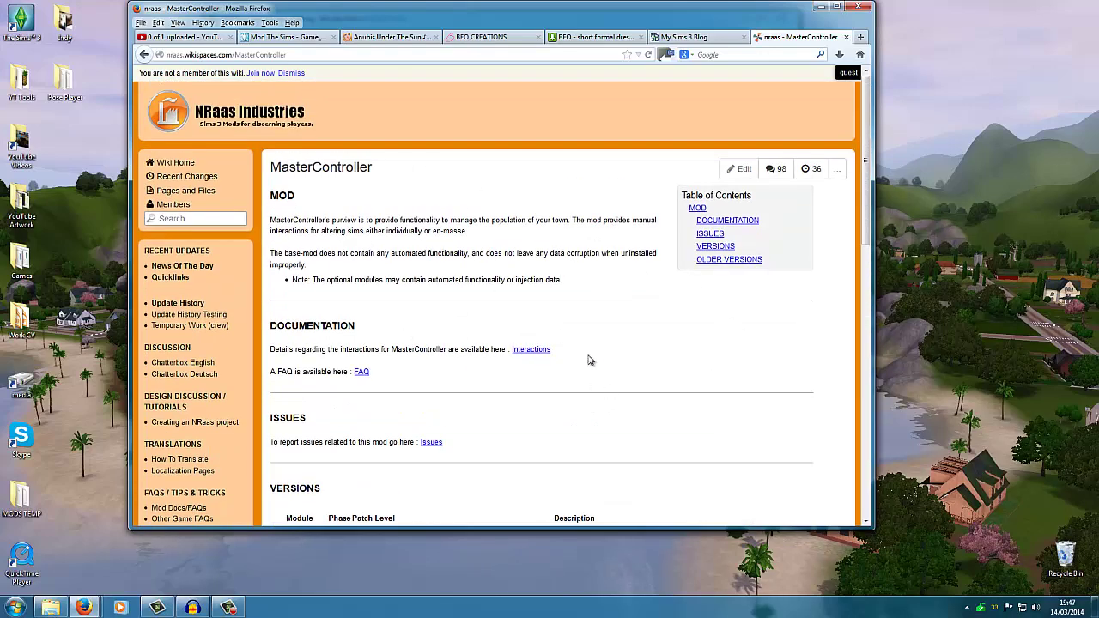
scroll(494, 399, down, 3)
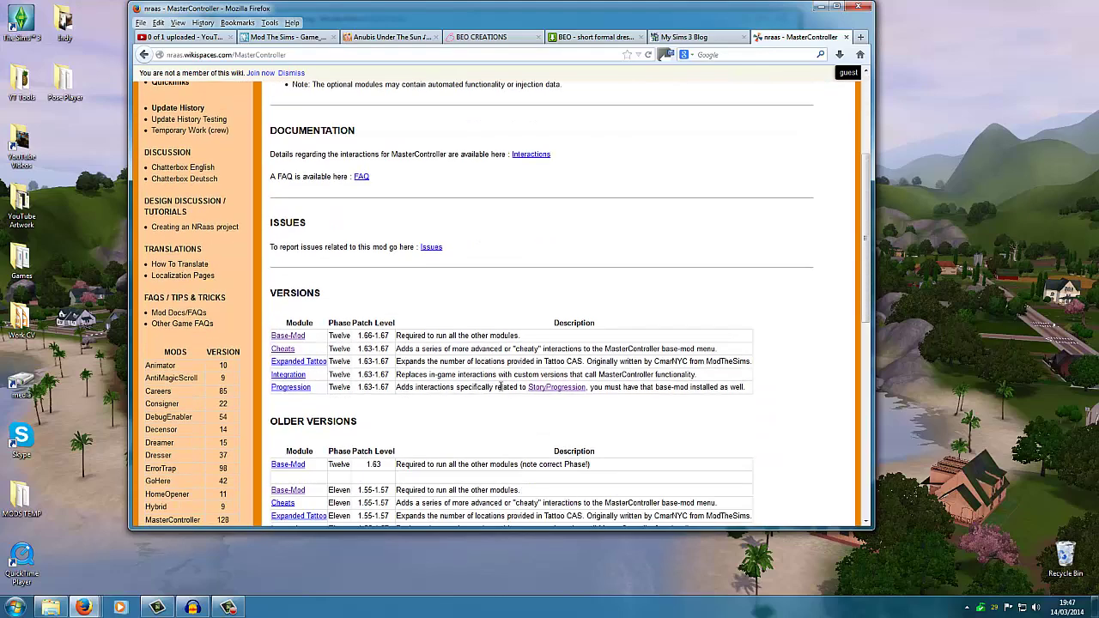
scroll(472, 402, down, 2)
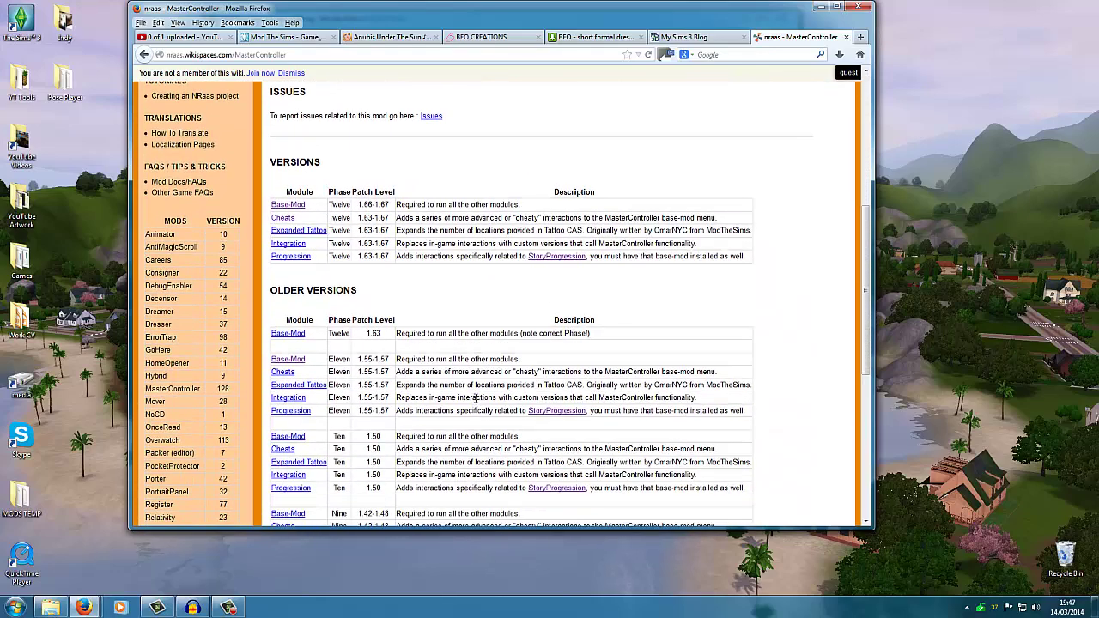
scroll(451, 387, up, 1)
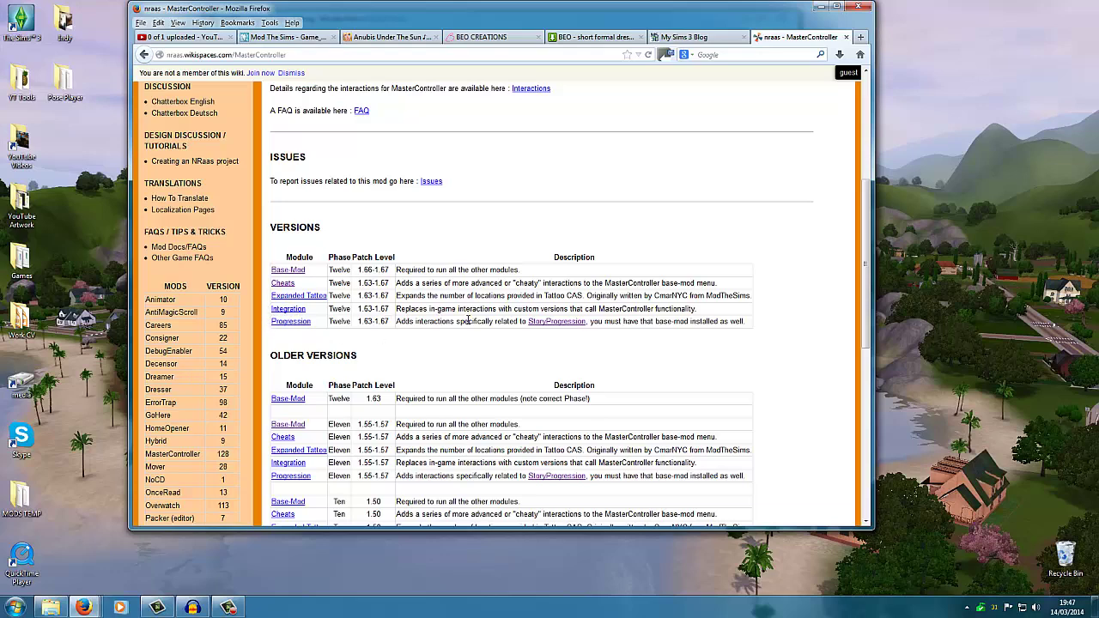
Open the MasterController Base-Mod page for patch 1.66-1.67 and read through its notes down to the files section
click(285, 272)
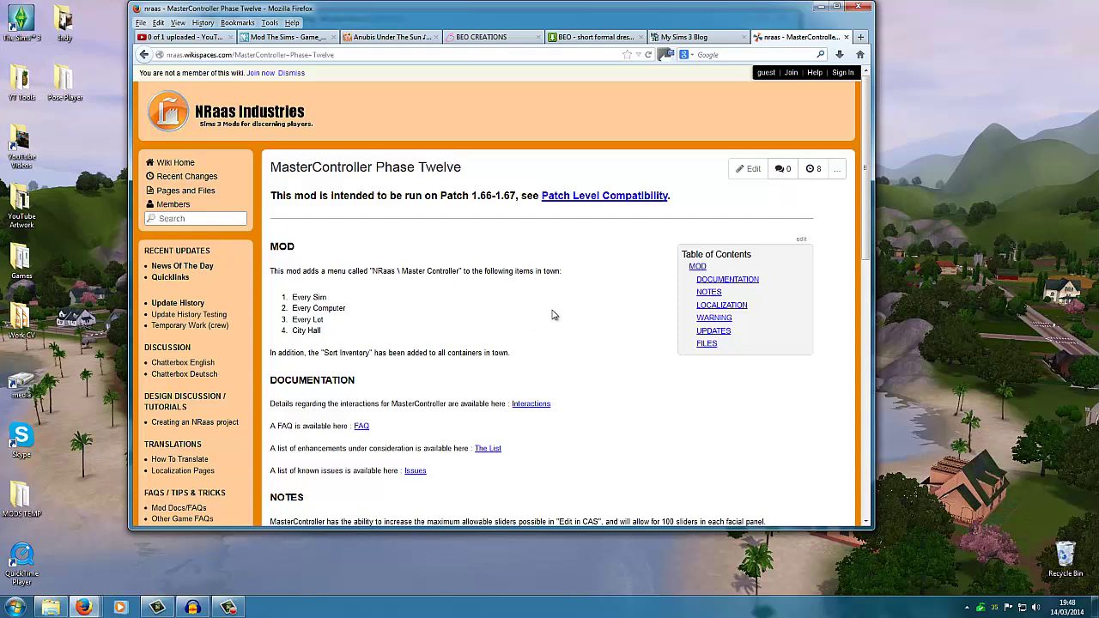
scroll(619, 328, down, 3)
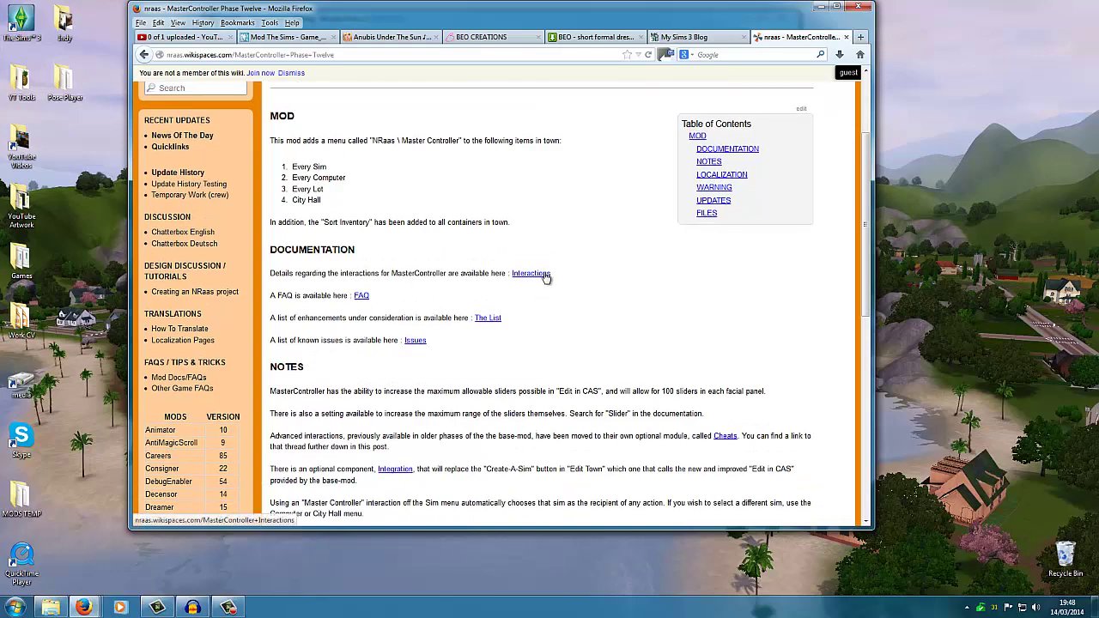
scroll(566, 356, down, 3)
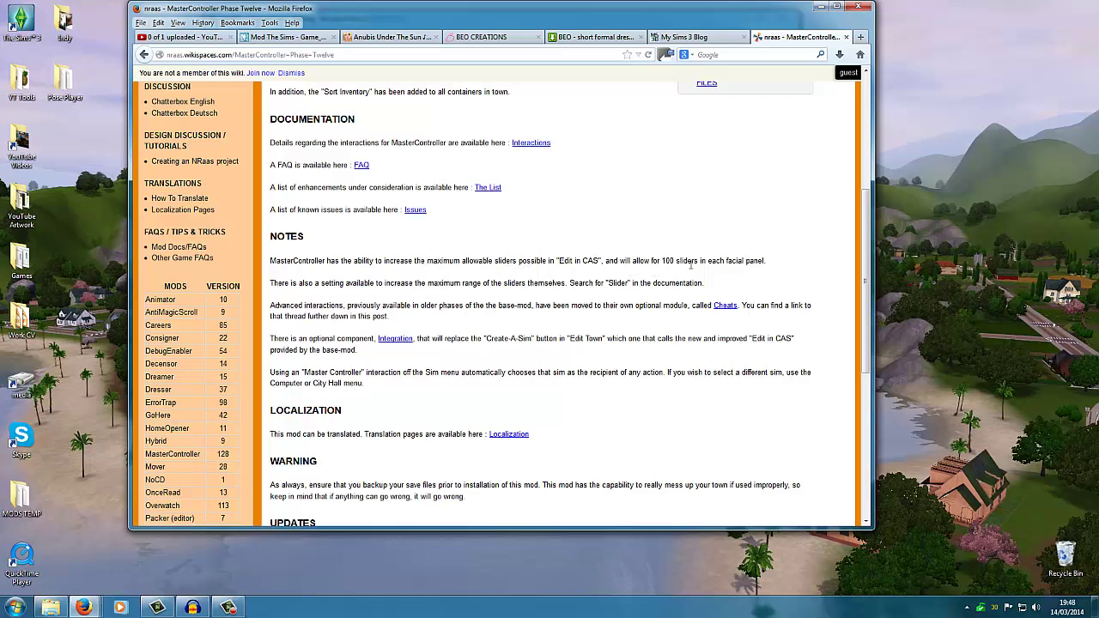
scroll(494, 387, down, 5)
scroll(494, 388, down, 1)
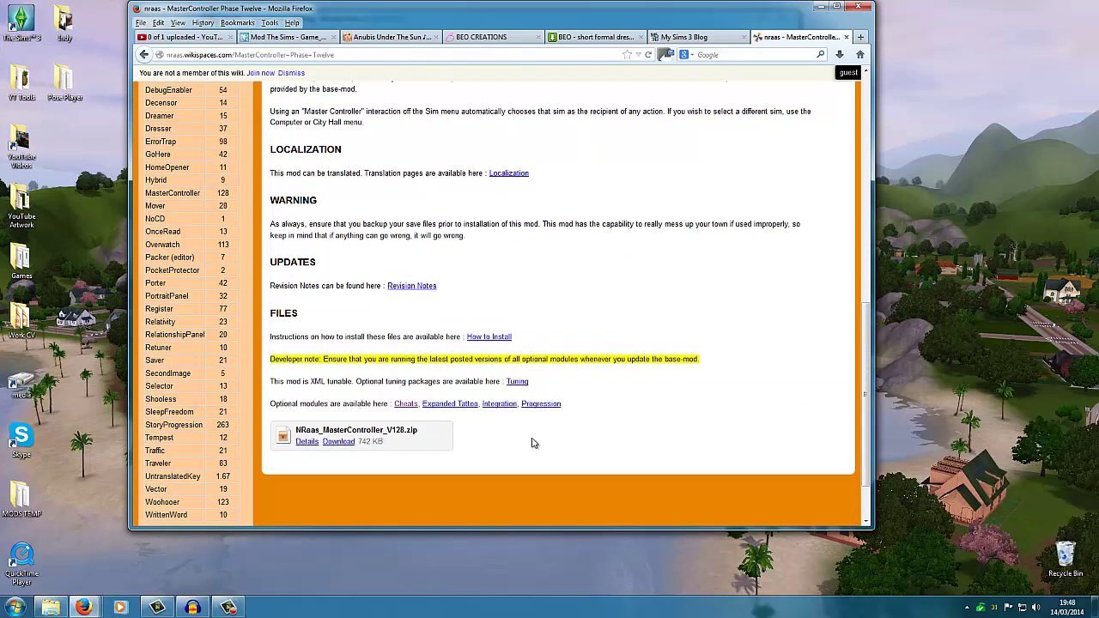
scroll(554, 433, down, 2)
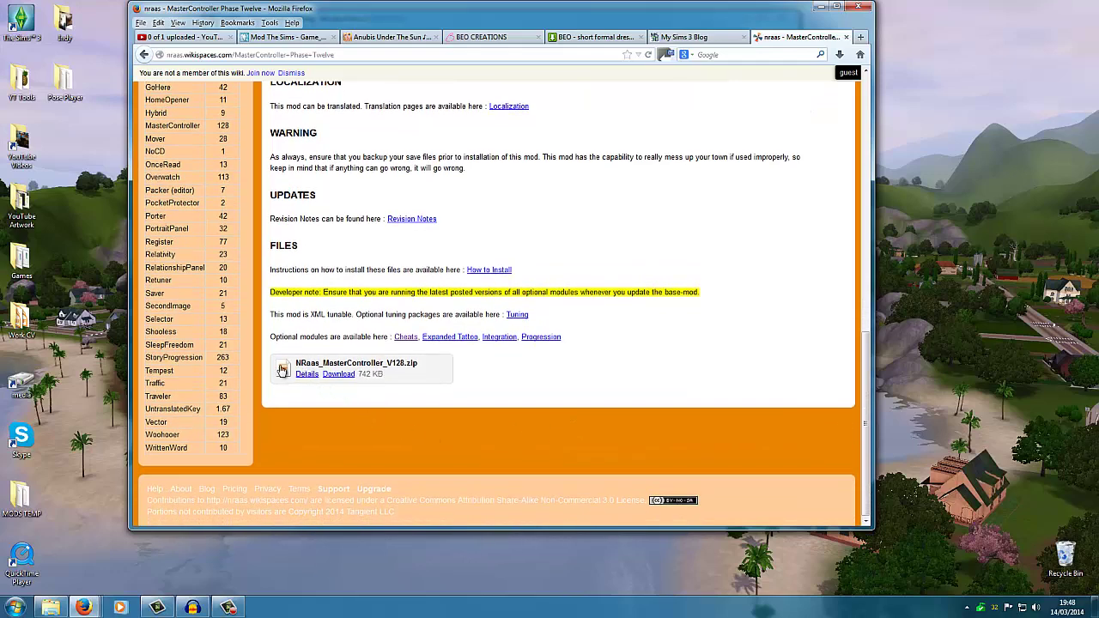
Download NRaas_MasterController_V128.zip, choosing to save the file
click(339, 375)
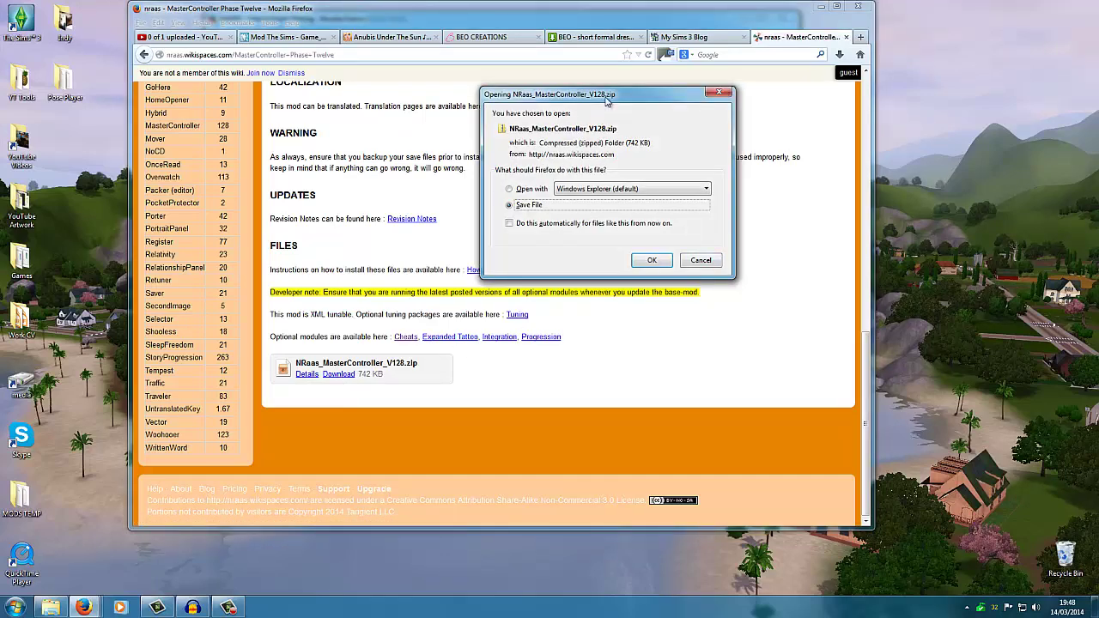
drag(607, 101, 602, 134)
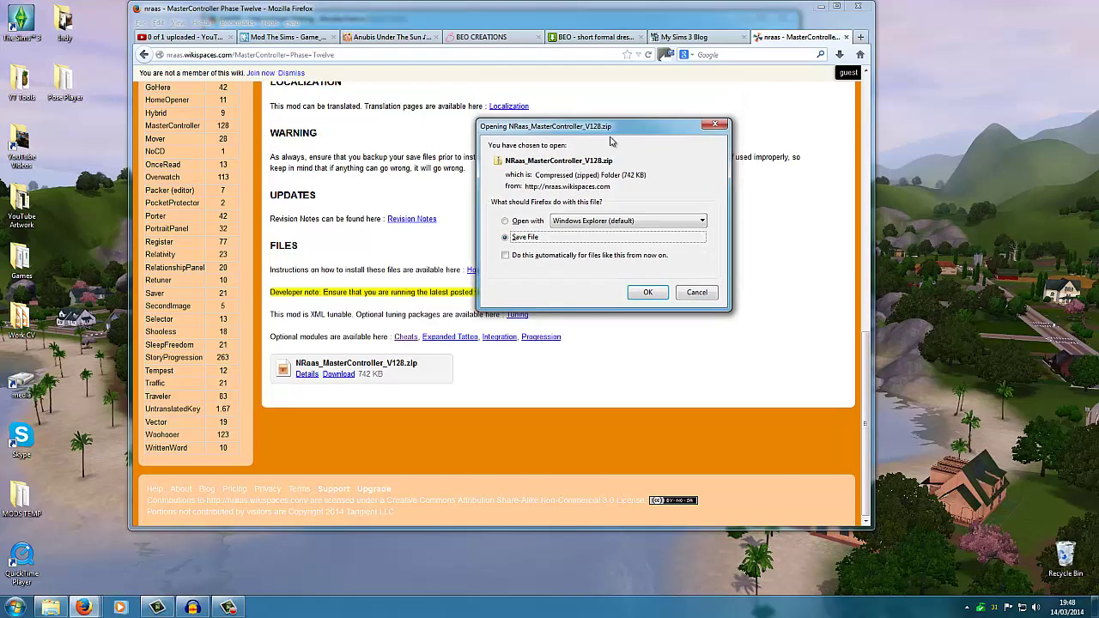
click(648, 293)
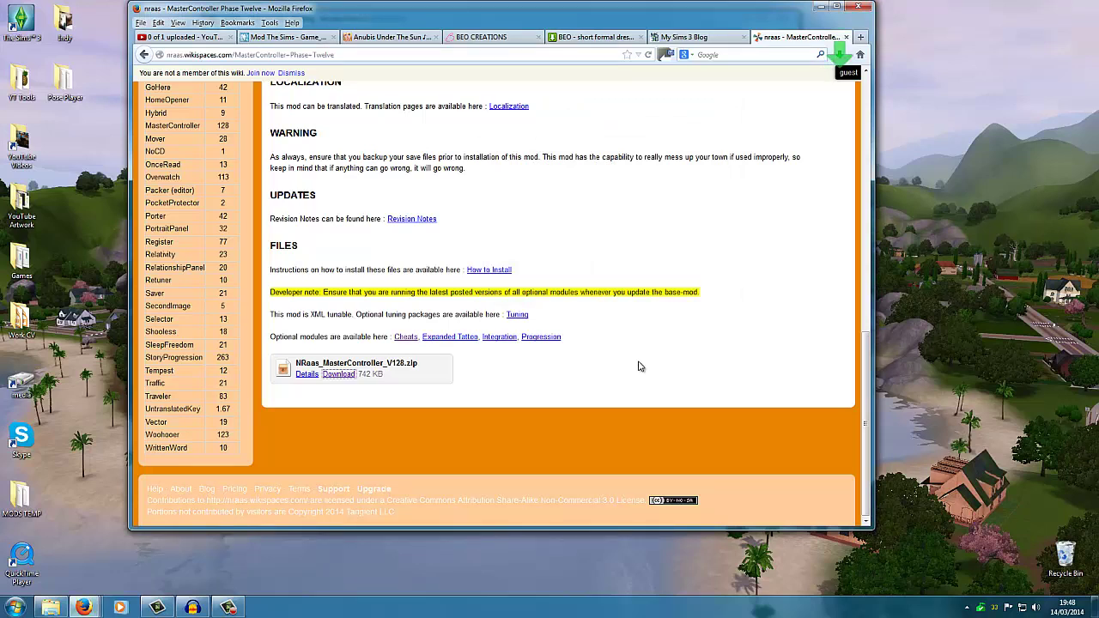
Show the downloaded NRaas_MasterController_V128 archive in its folder and scan it with Microsoft Security Essentials
click(840, 55)
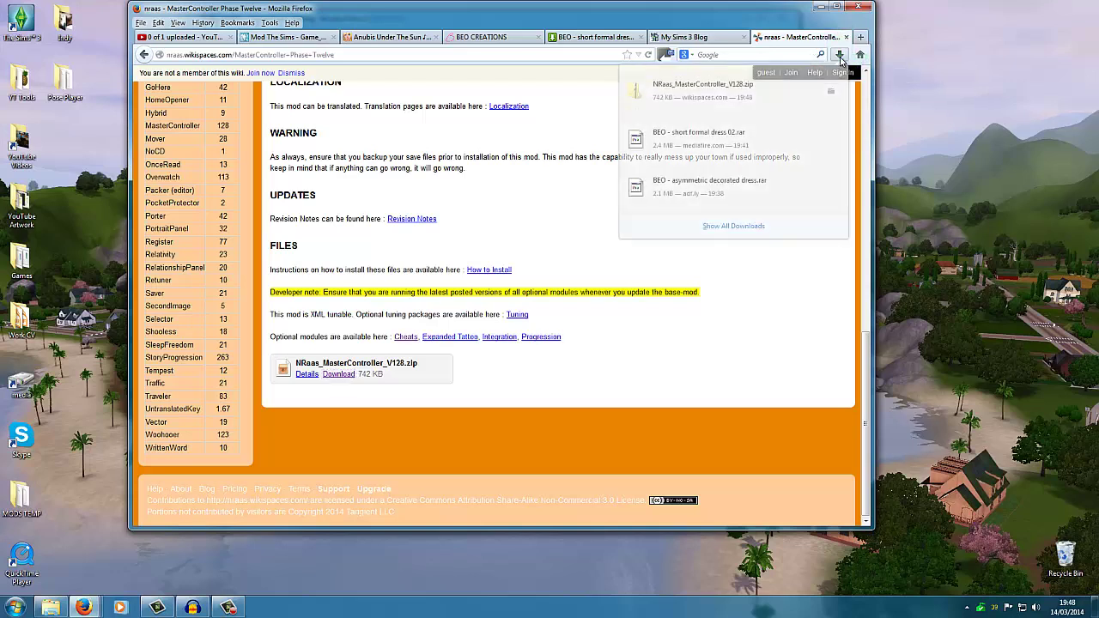
right_click(722, 107)
click(771, 124)
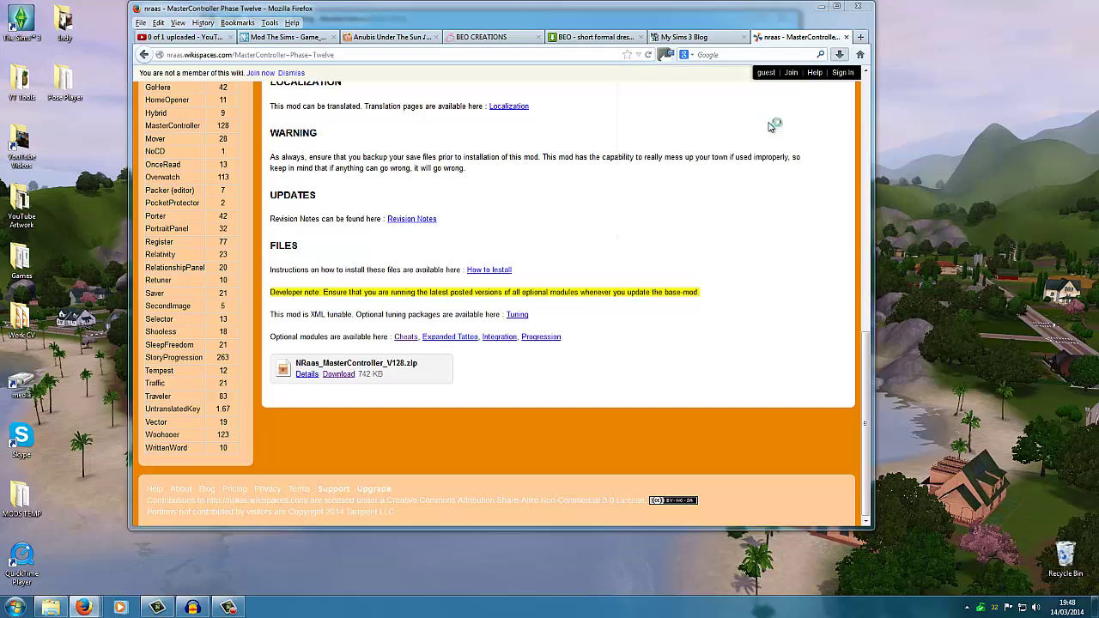
right_click(452, 96)
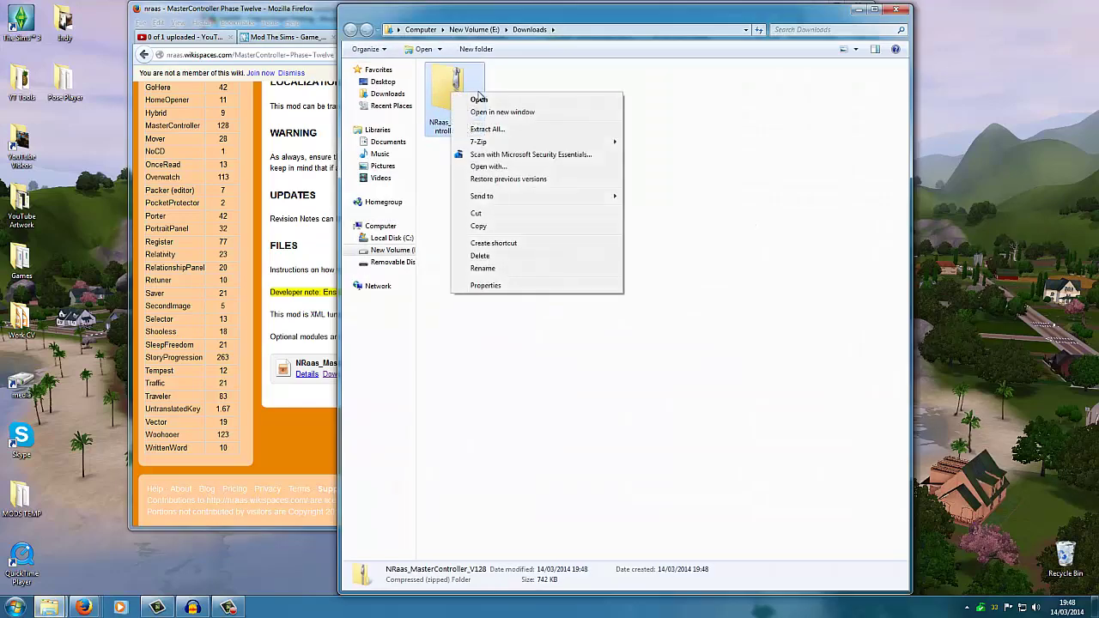
click(516, 155)
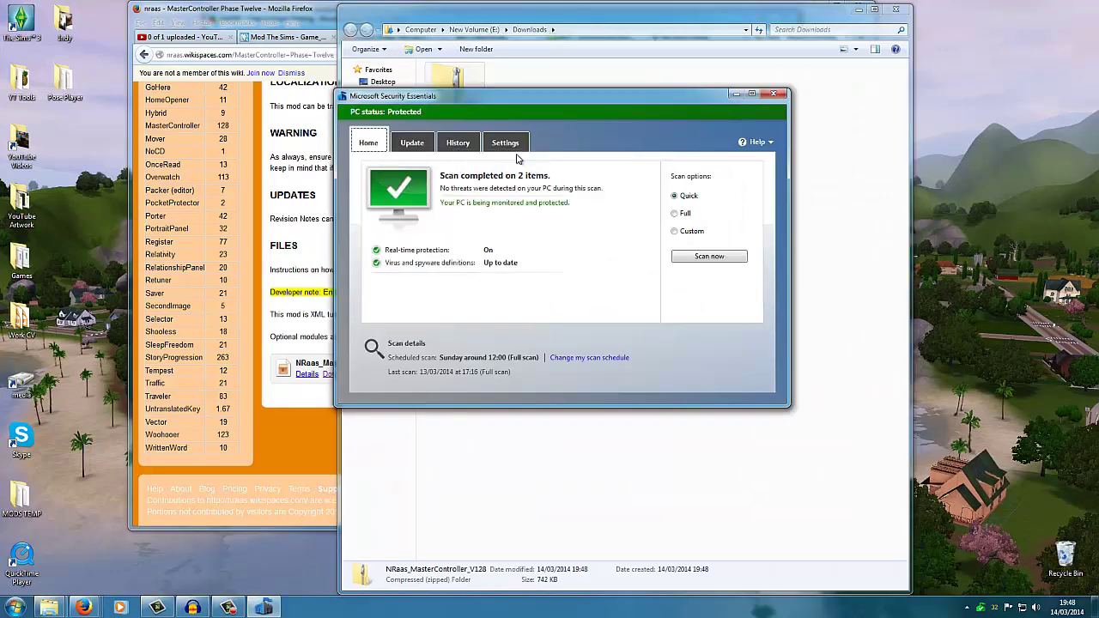
click(773, 96)
Extract the NRaas_MasterController_V128 archive into the Downloads folder with 7-Zip
right_click(459, 102)
mouse_move(499, 154)
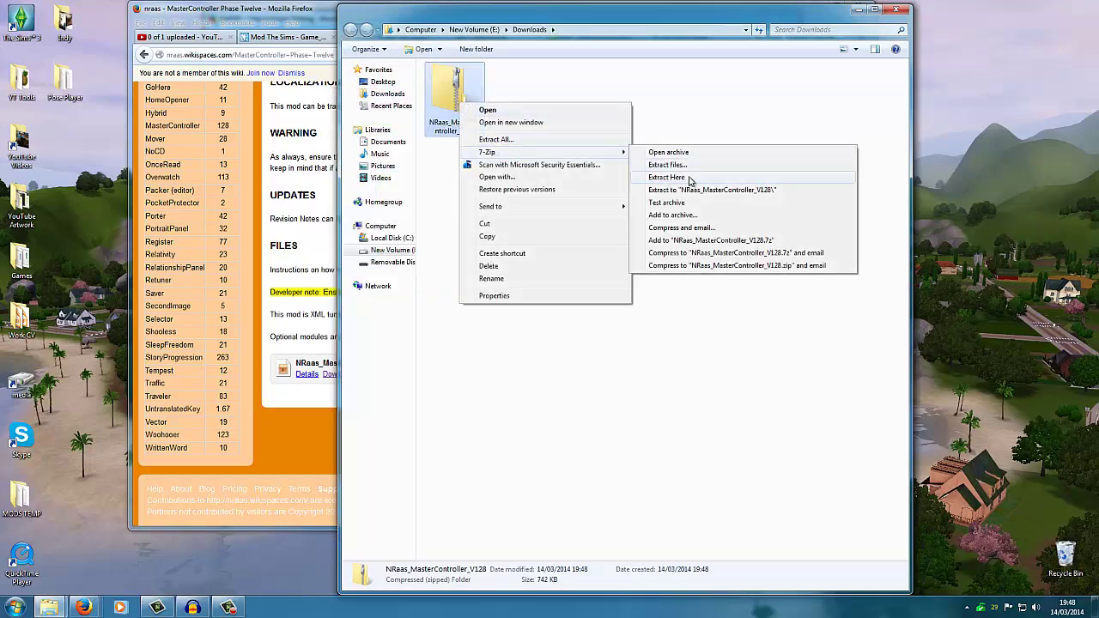
click(692, 178)
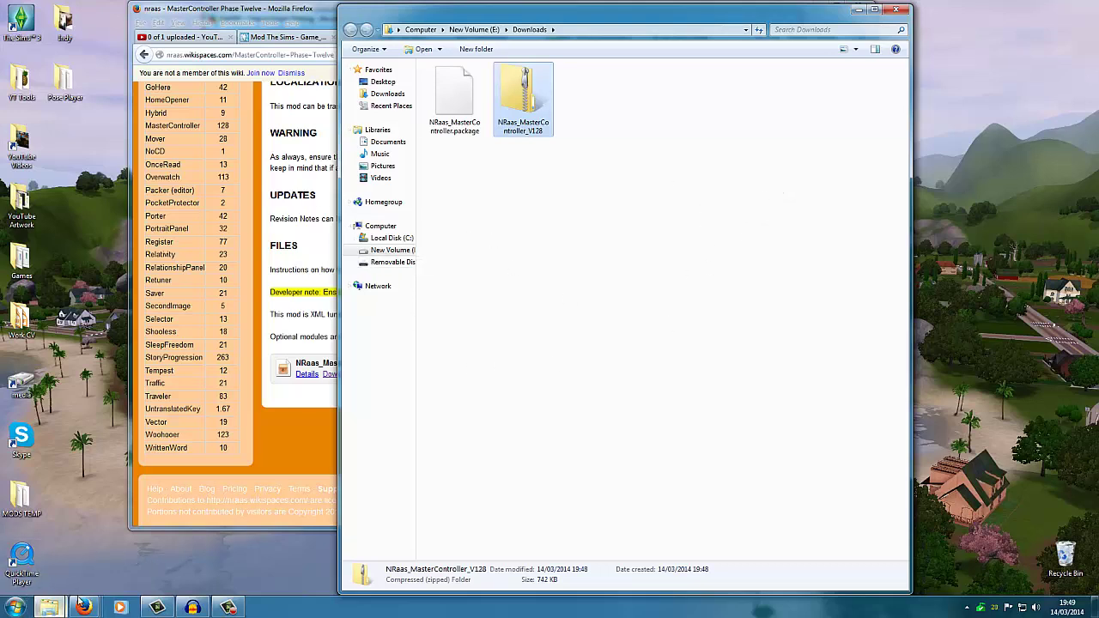
Bring up the Trial1403 folder window, go back to the Packages folder and close that window
mouse_move(53, 608)
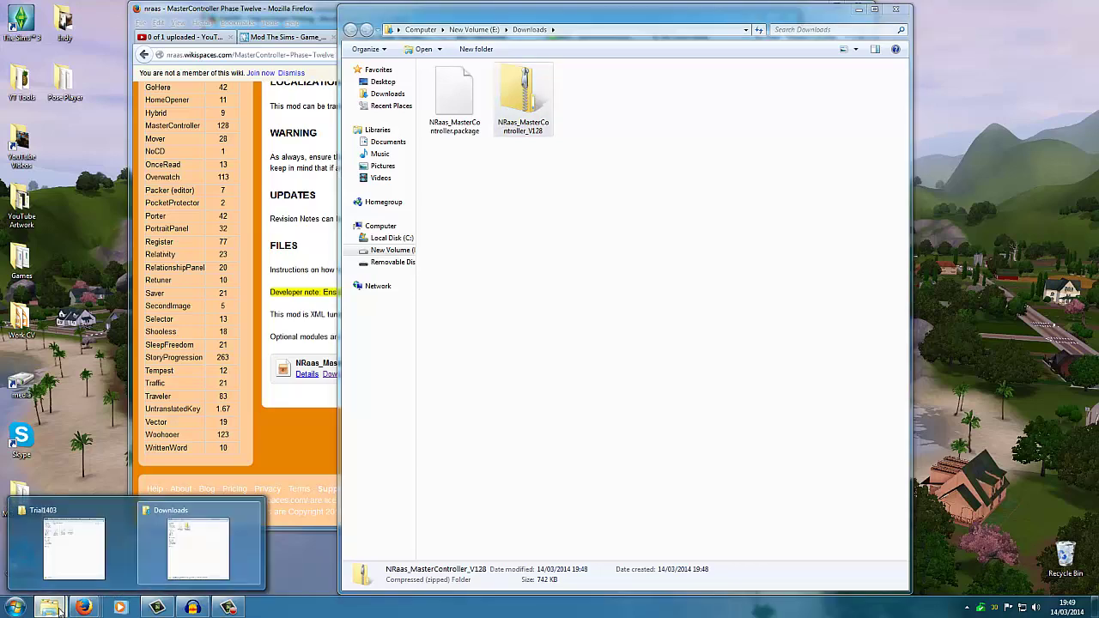
click(75, 554)
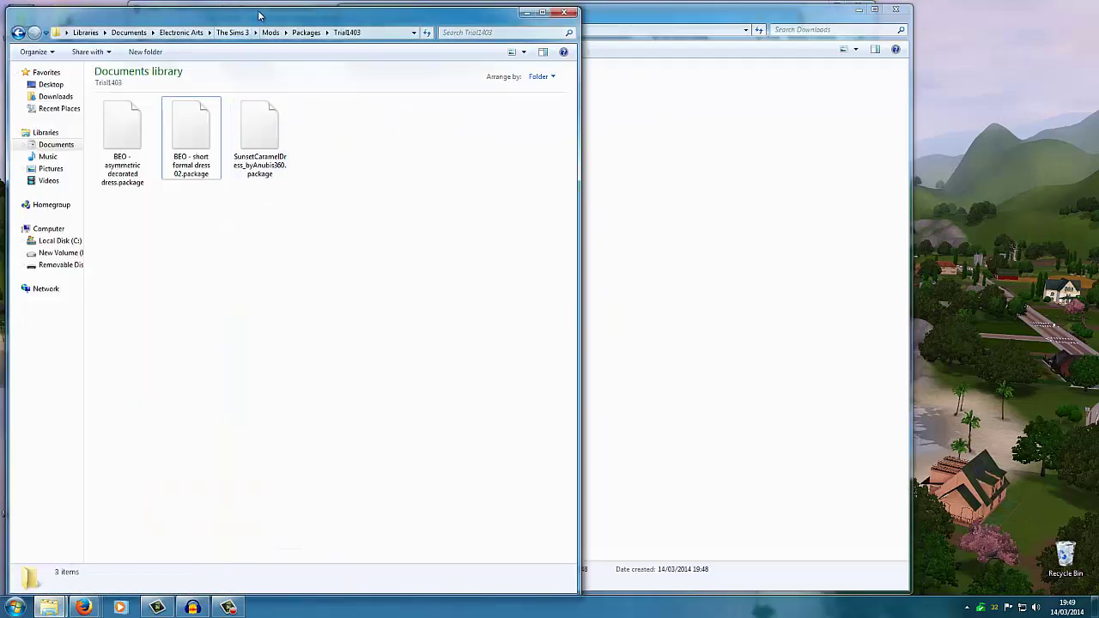
drag(261, 15, 353, 54)
click(112, 70)
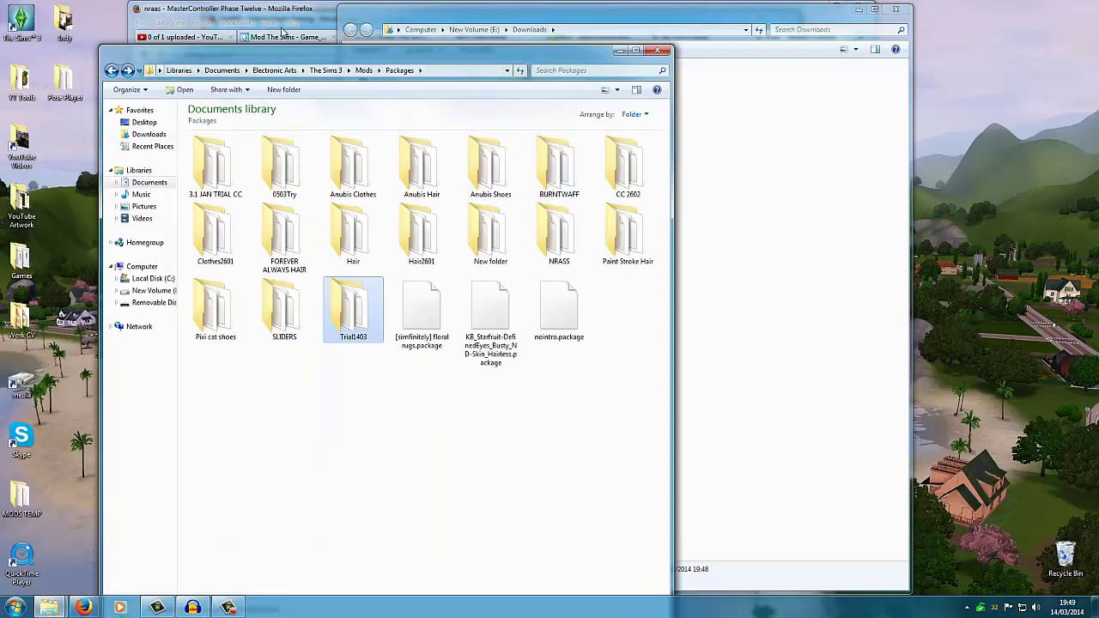
click(657, 50)
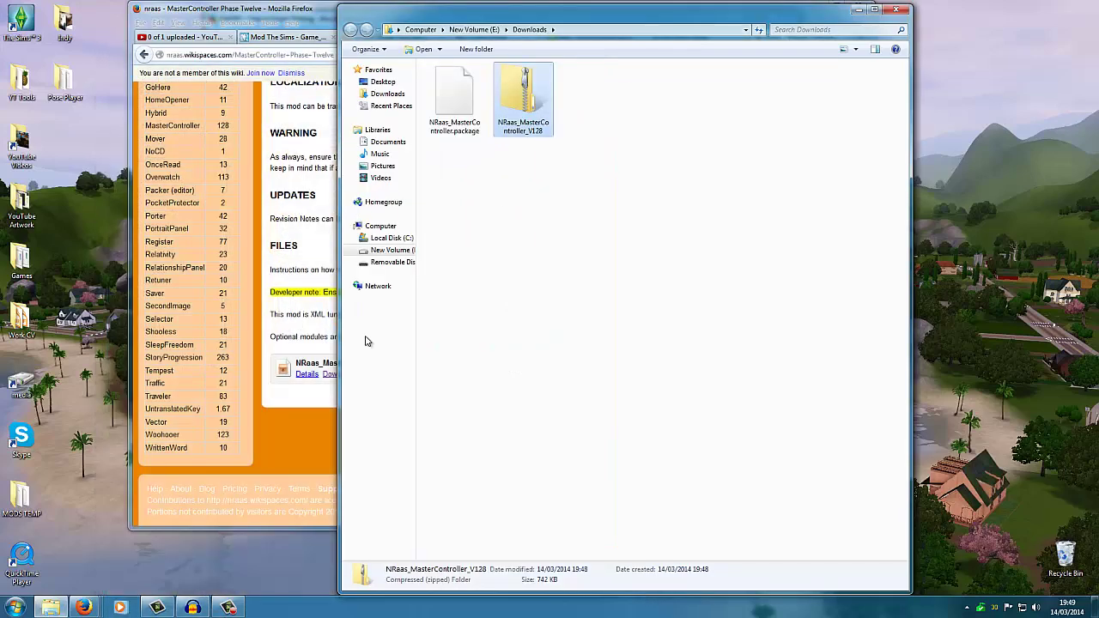
Open the NRASS folder inside Documents\Electronic Arts\The Sims 3\Mods\Packages
click(16, 608)
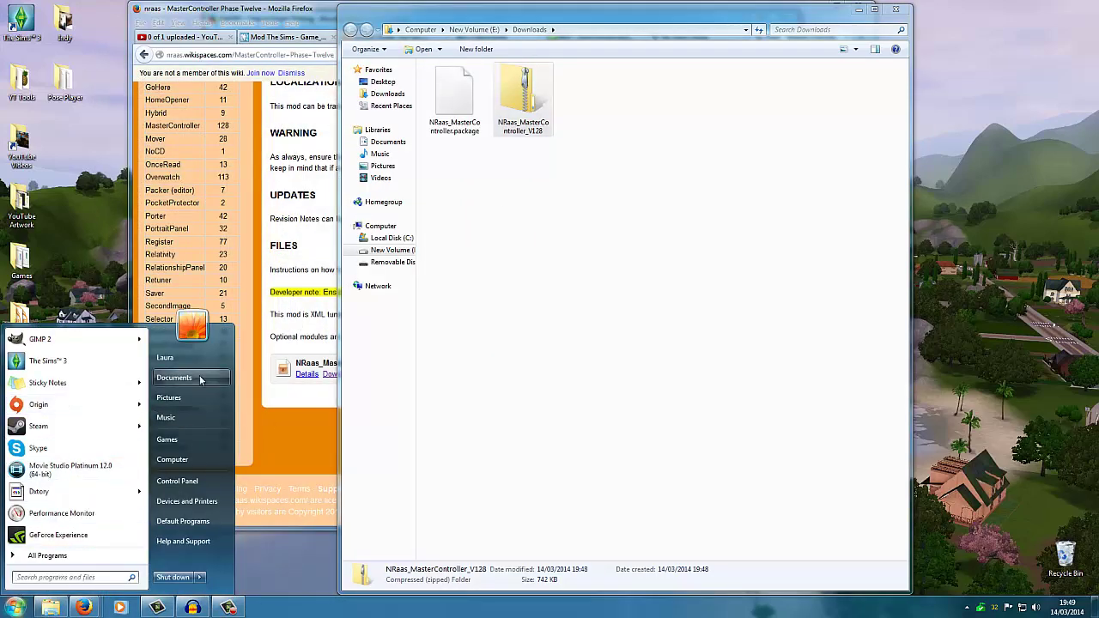
click(174, 378)
double_click(478, 160)
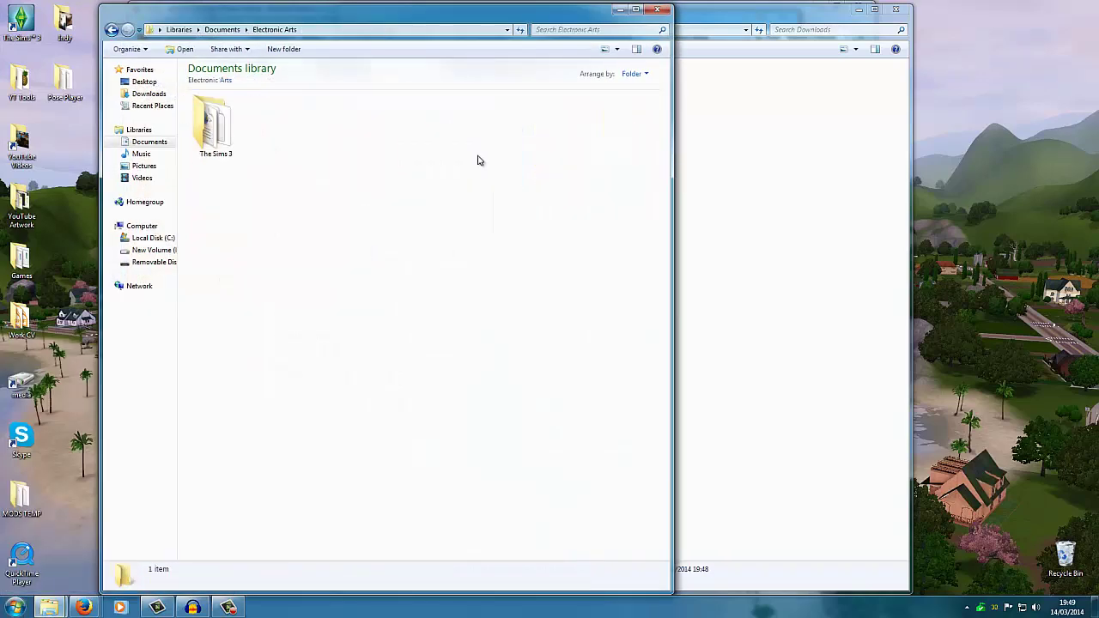
double_click(227, 146)
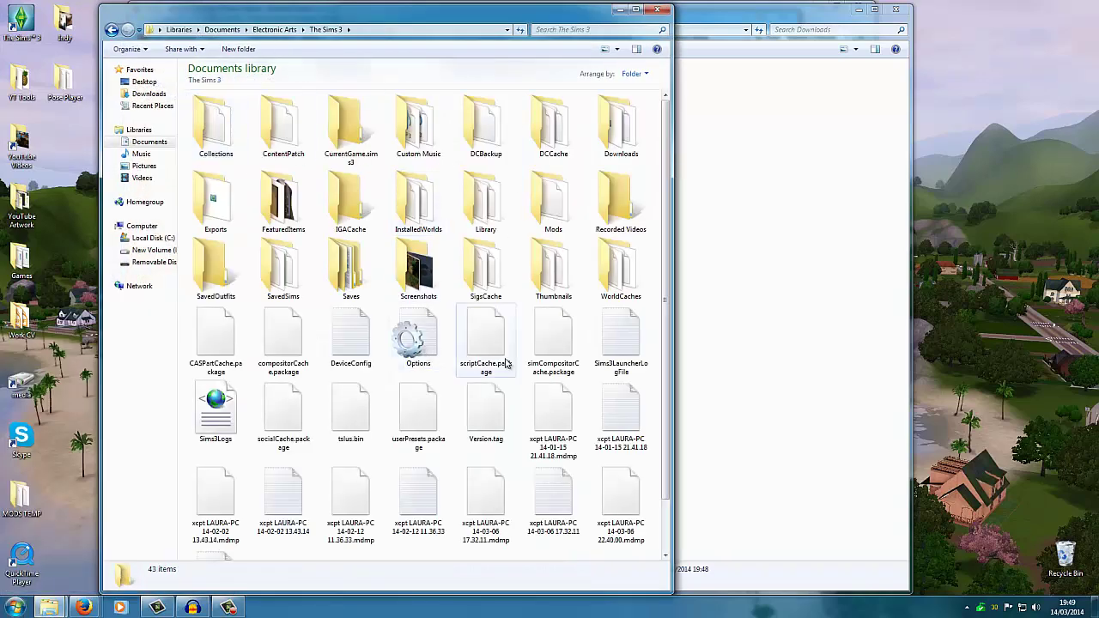
click(552, 213)
double_click(552, 212)
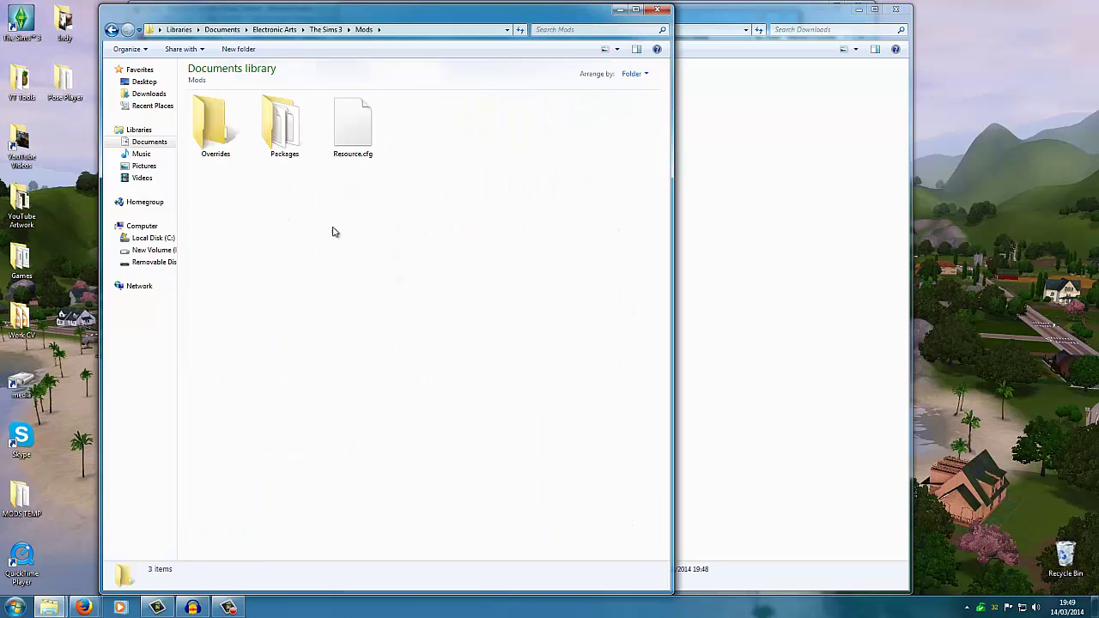
double_click(282, 142)
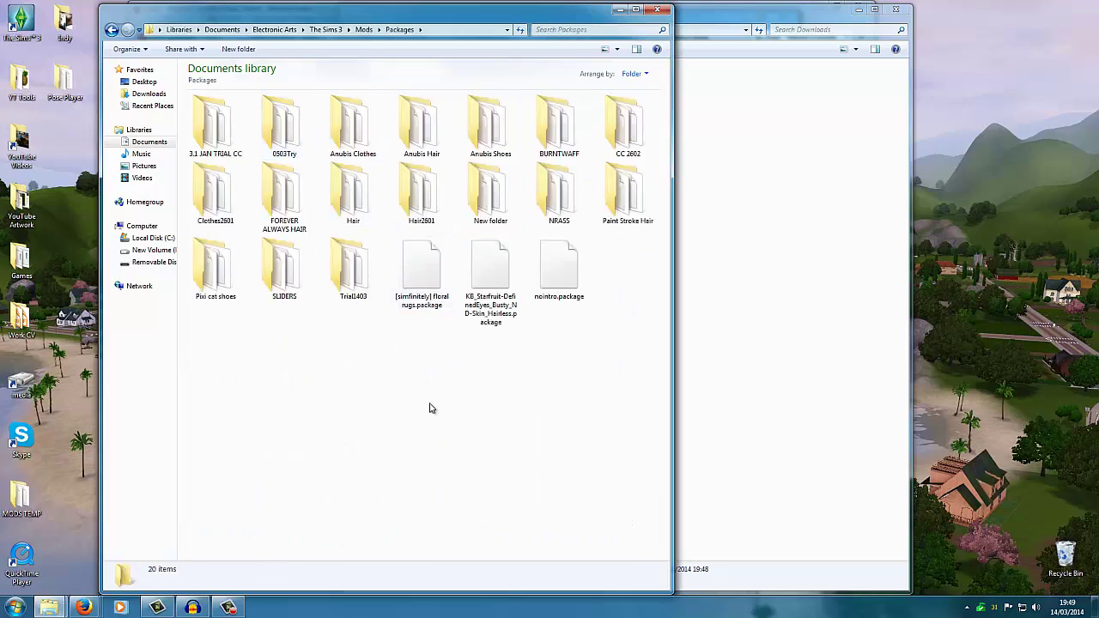
double_click(566, 207)
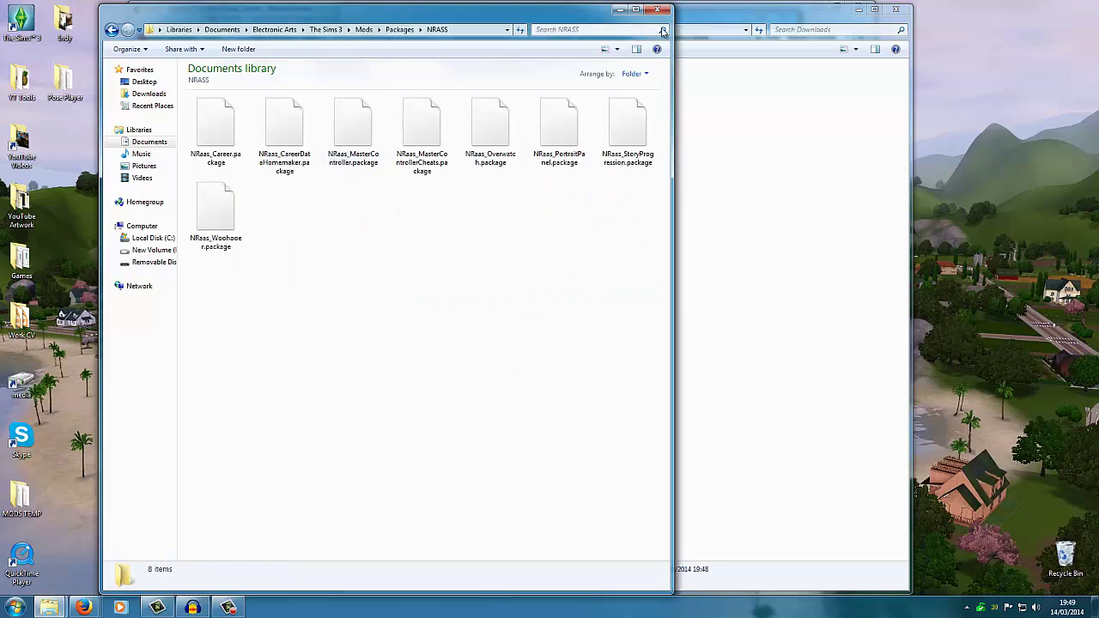
Arrange the Downloads and NRASS folder windows side by side and select the extracted NRaas_MasterController.package file
drag(708, 18, 869, 88)
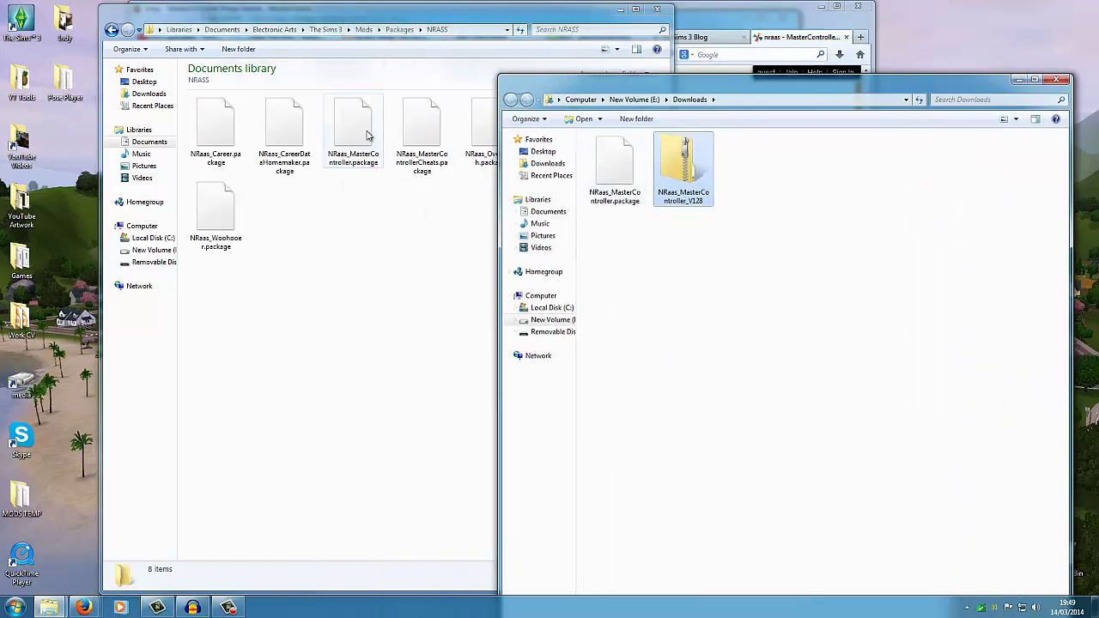
drag(622, 172, 586, 222)
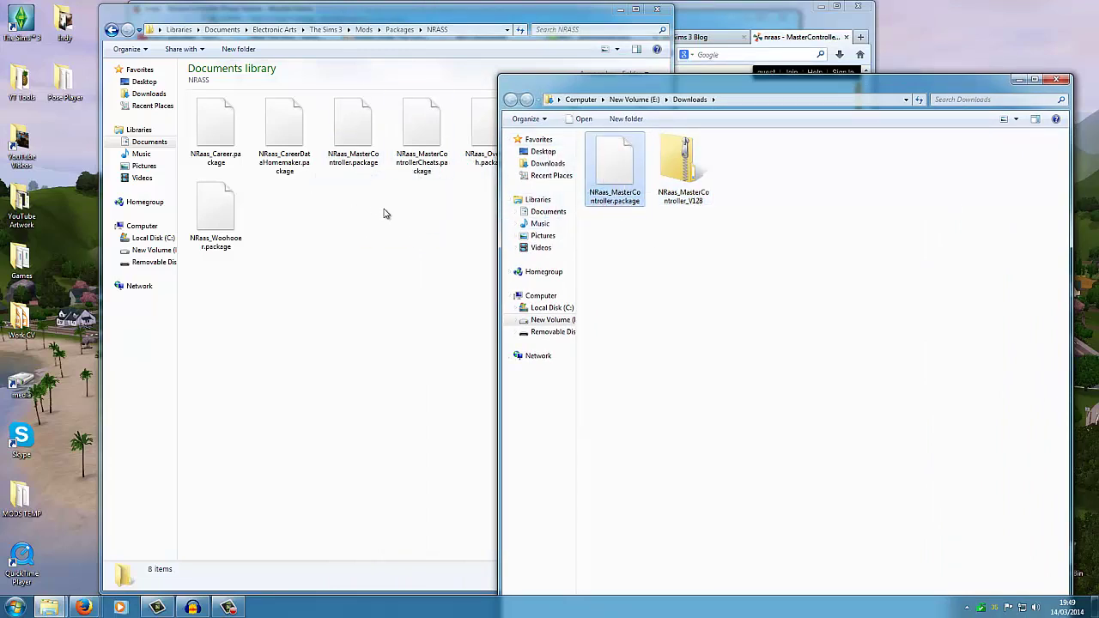
drag(427, 22, 375, 31)
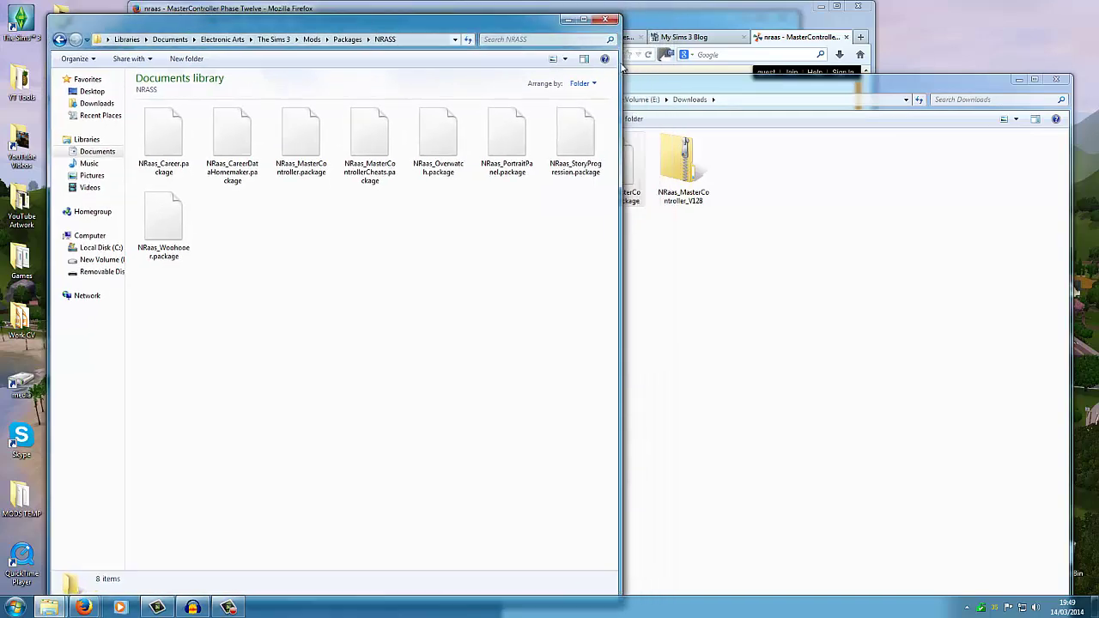
Close the Downloads folder window and the NRASS folder window to get back to the NRaas wiki
click(796, 96)
click(1056, 79)
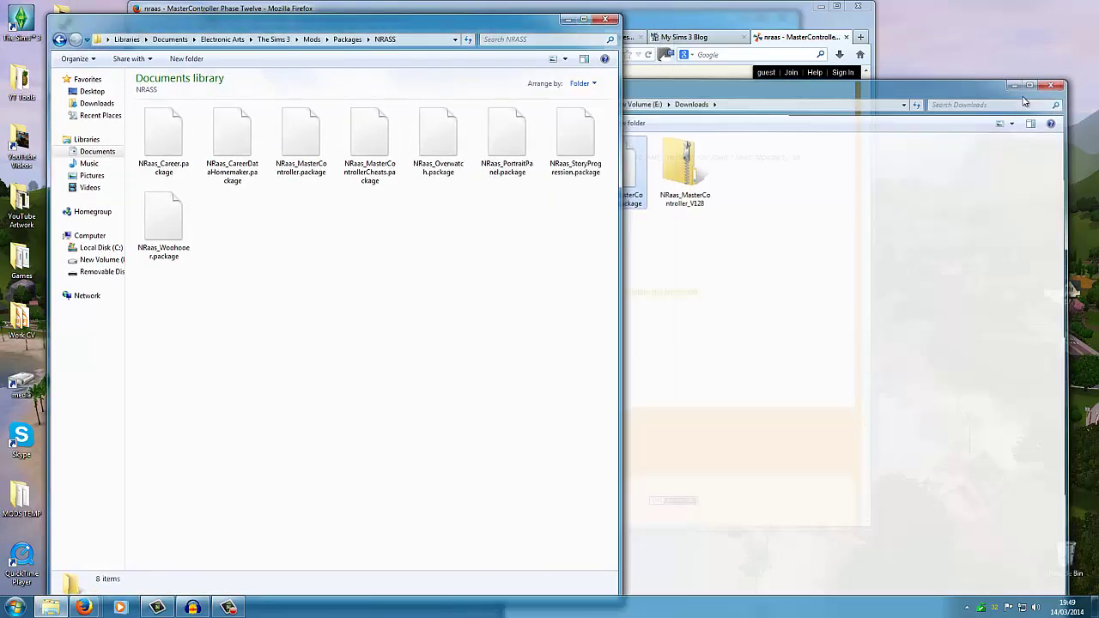
drag(367, 26, 439, 28)
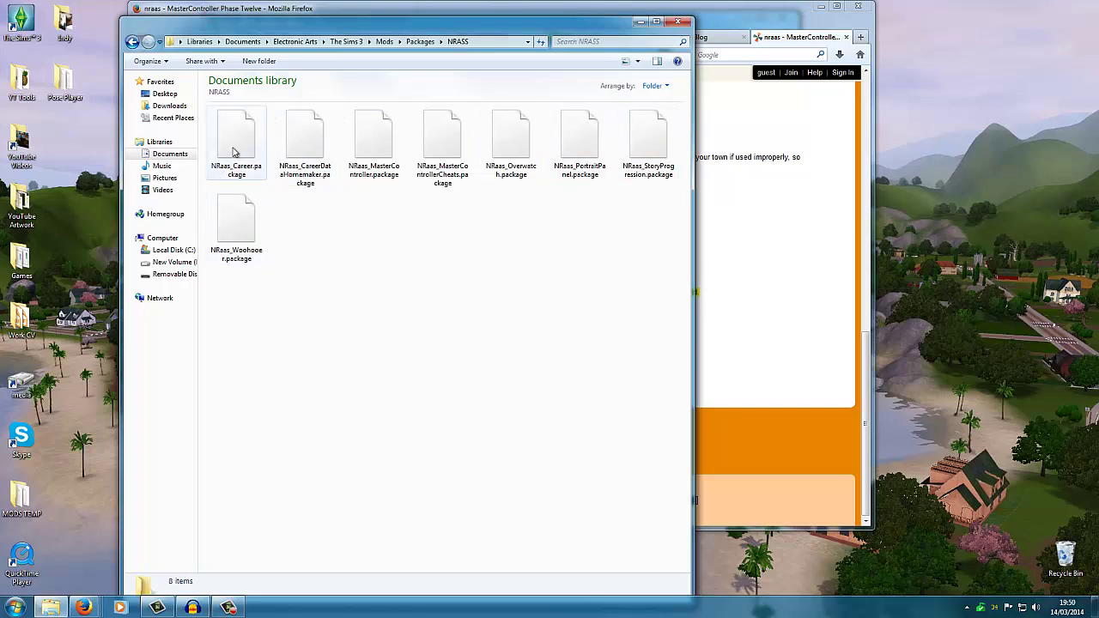
click(679, 21)
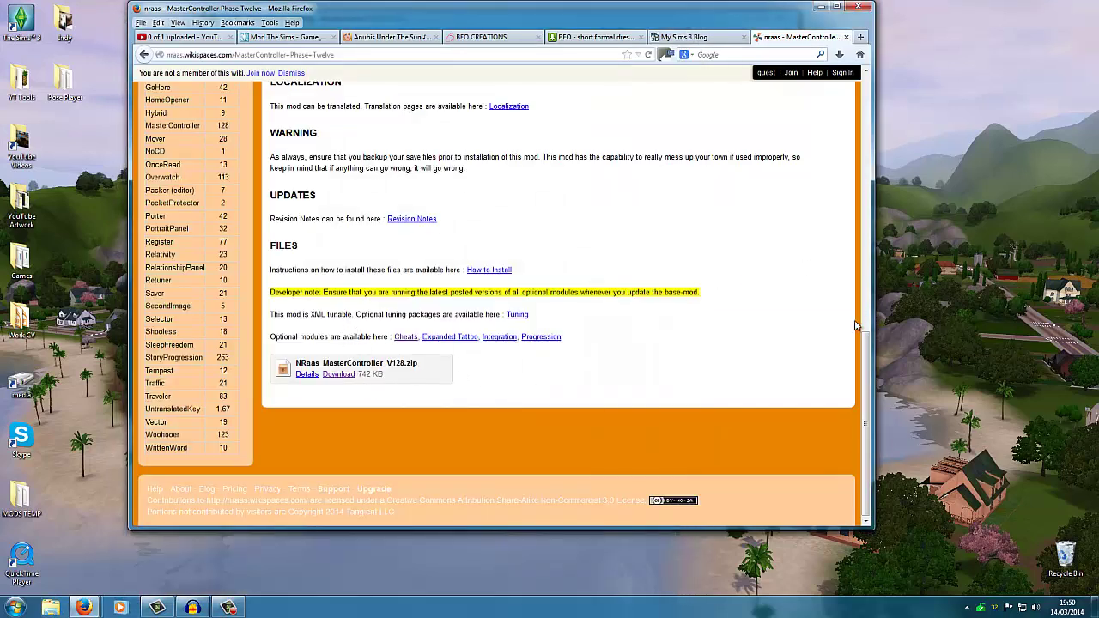
Return to the NRaas wiki home page and open the MasterController mod page from the mods list
drag(866, 365, 864, 155)
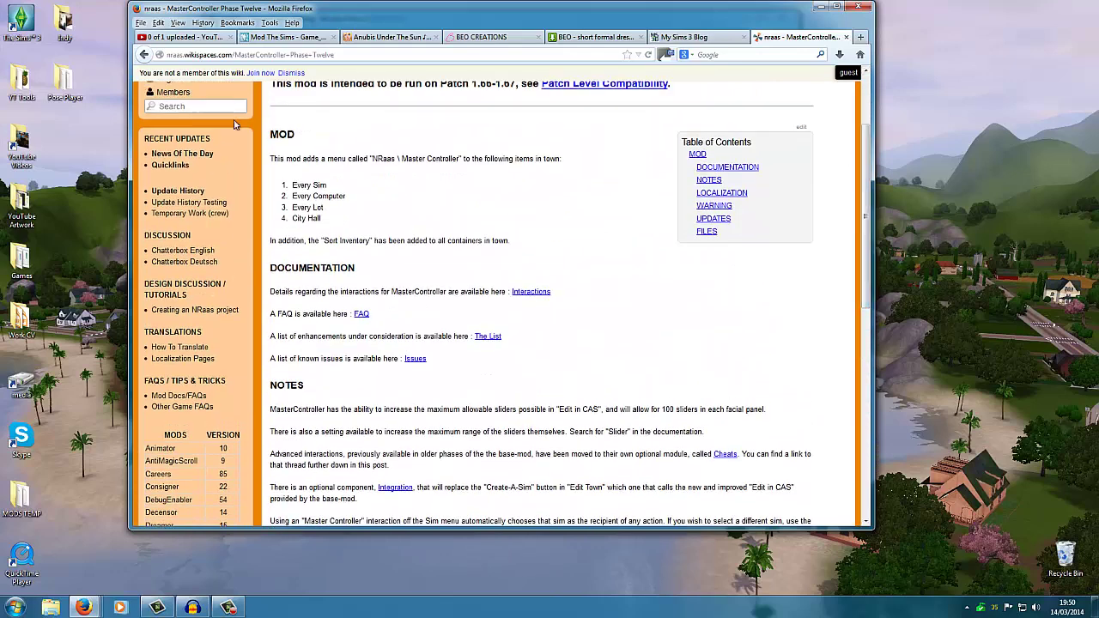
click(145, 55)
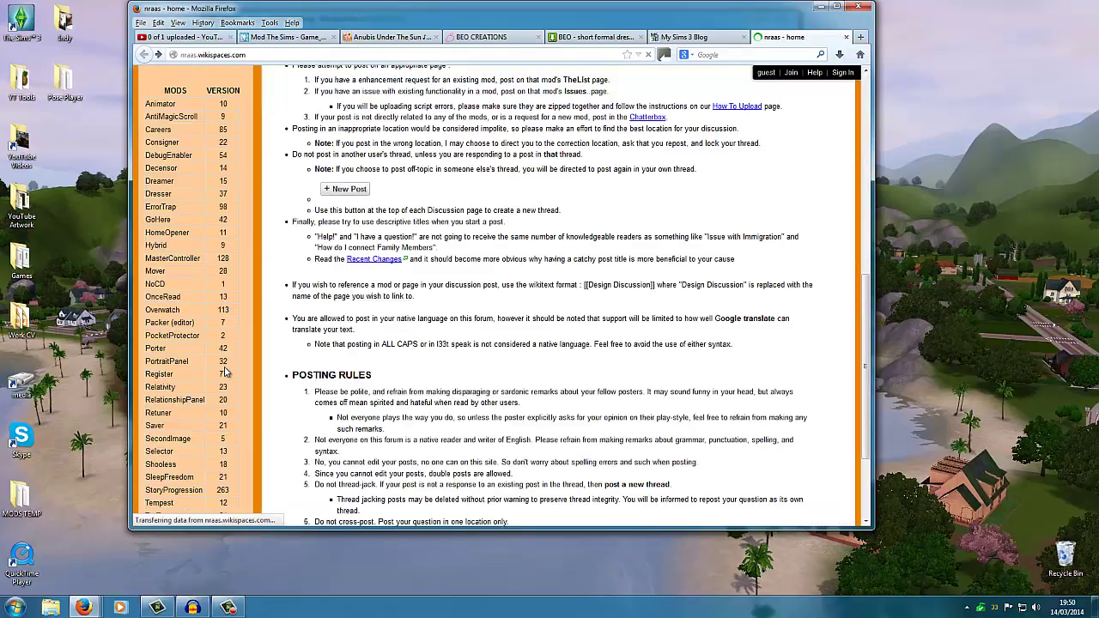
scroll(166, 181, down, 5)
scroll(296, 263, up, 8)
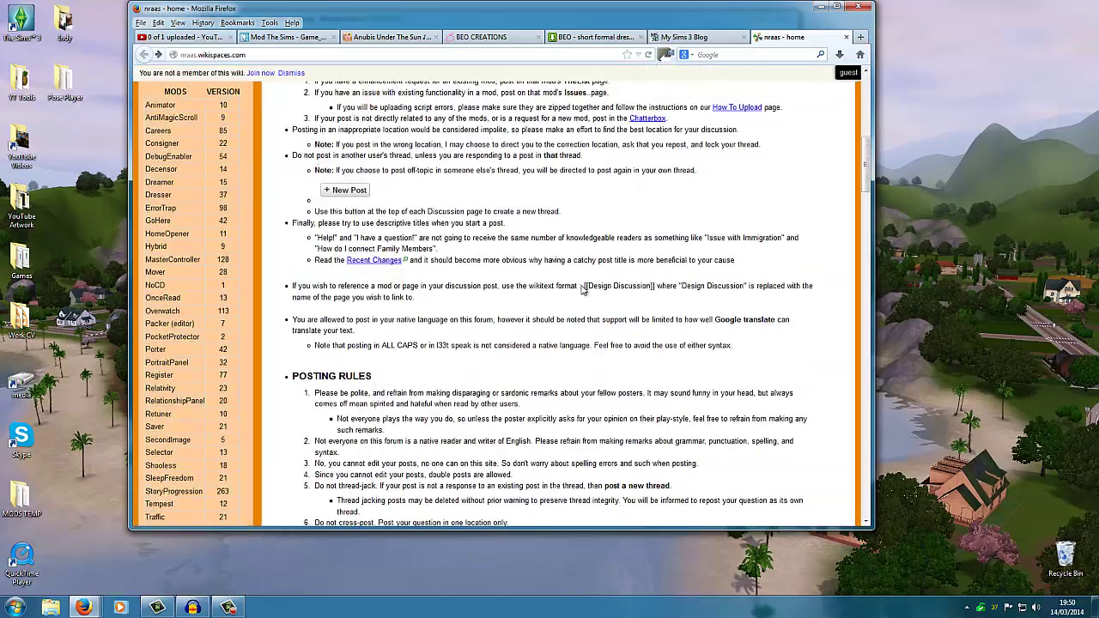
scroll(582, 292, down, 5)
scroll(582, 292, down, 7)
scroll(189, 300, up, 12)
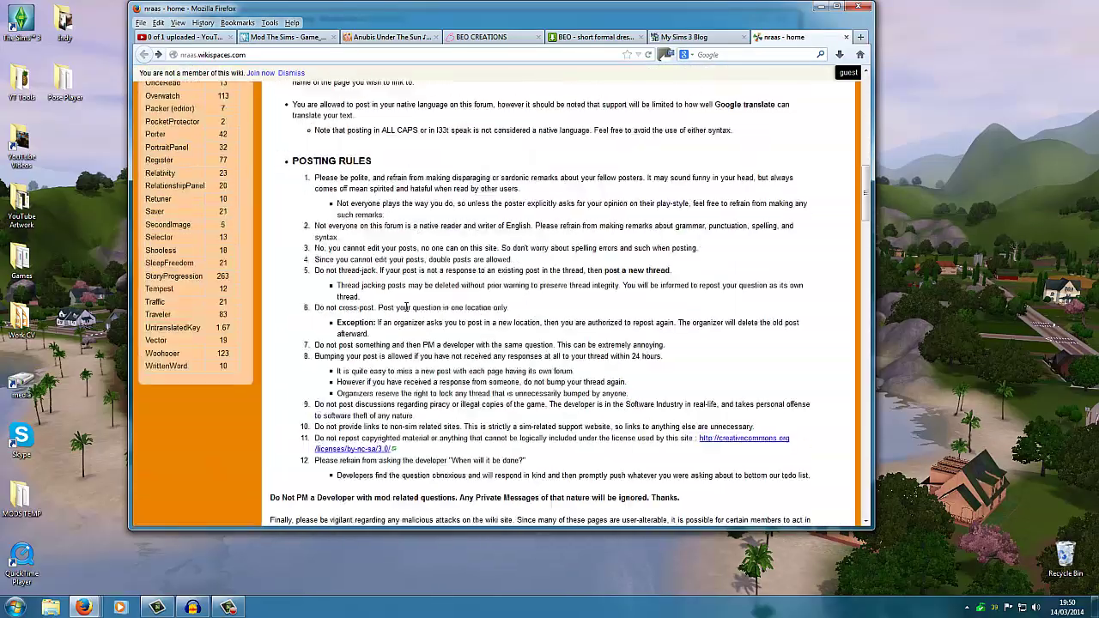
click(191, 389)
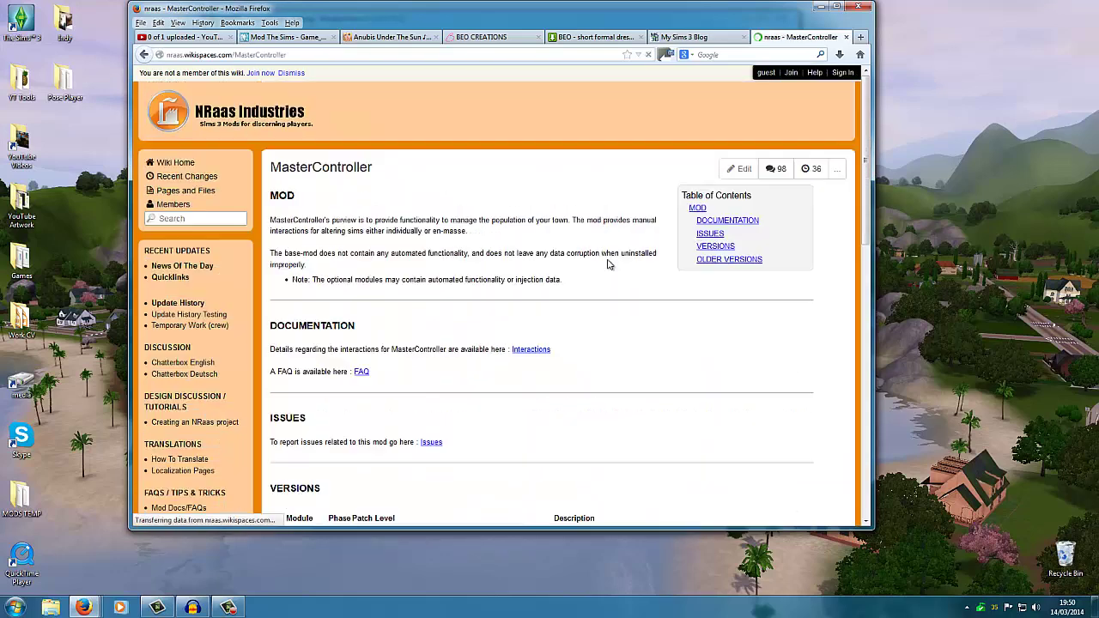
Review the current and older MasterController modules with their phases and patch levels
scroll(652, 298, down, 4)
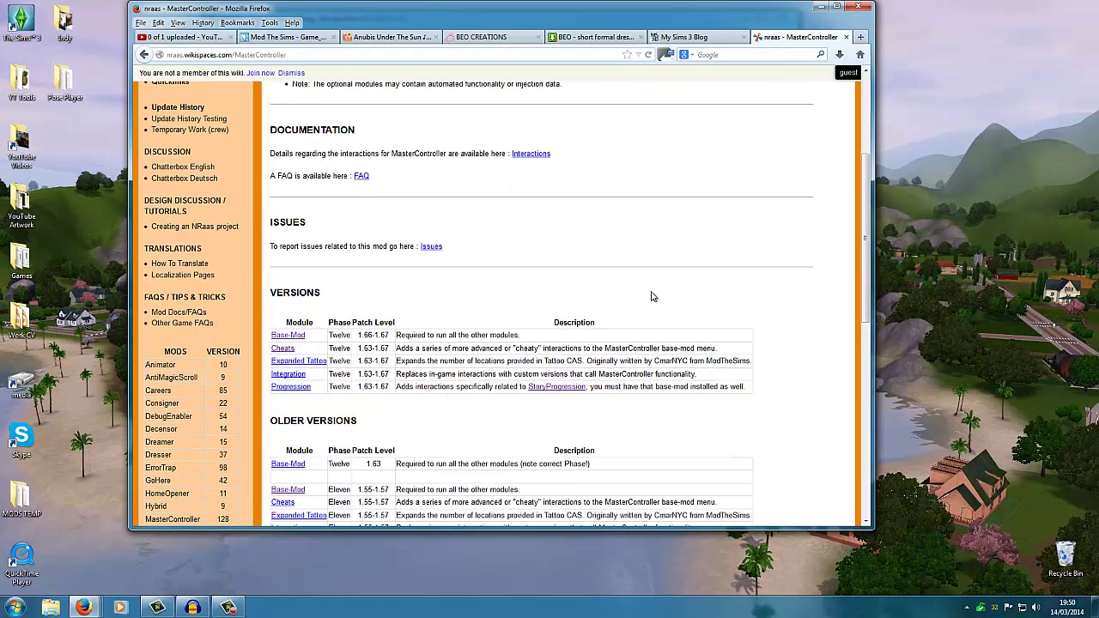
scroll(632, 288, down, 3)
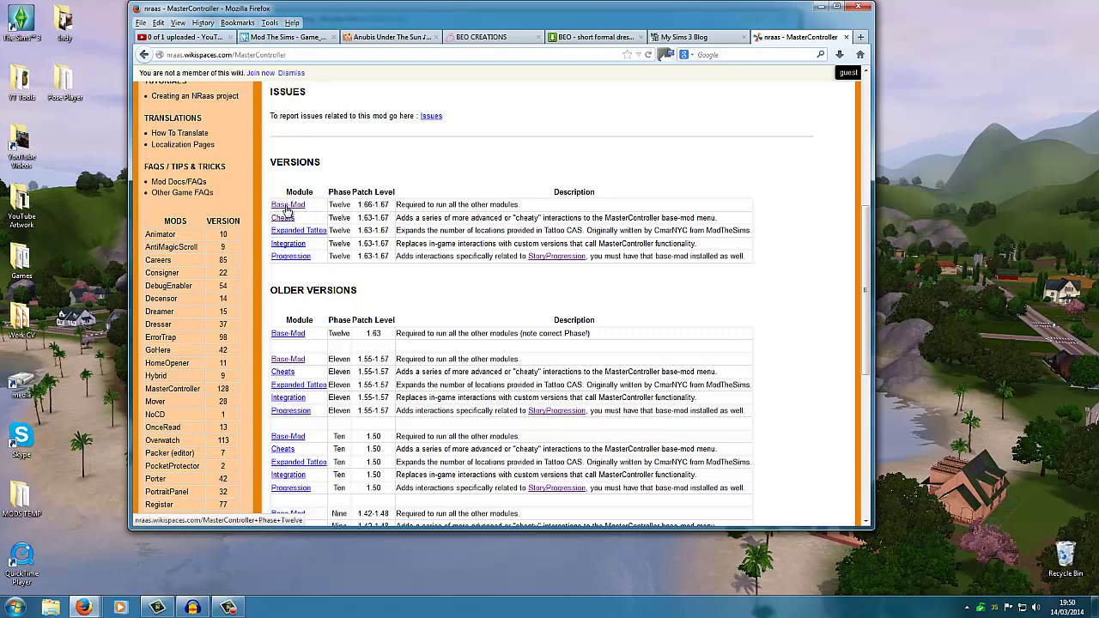
scroll(292, 158, down, 3)
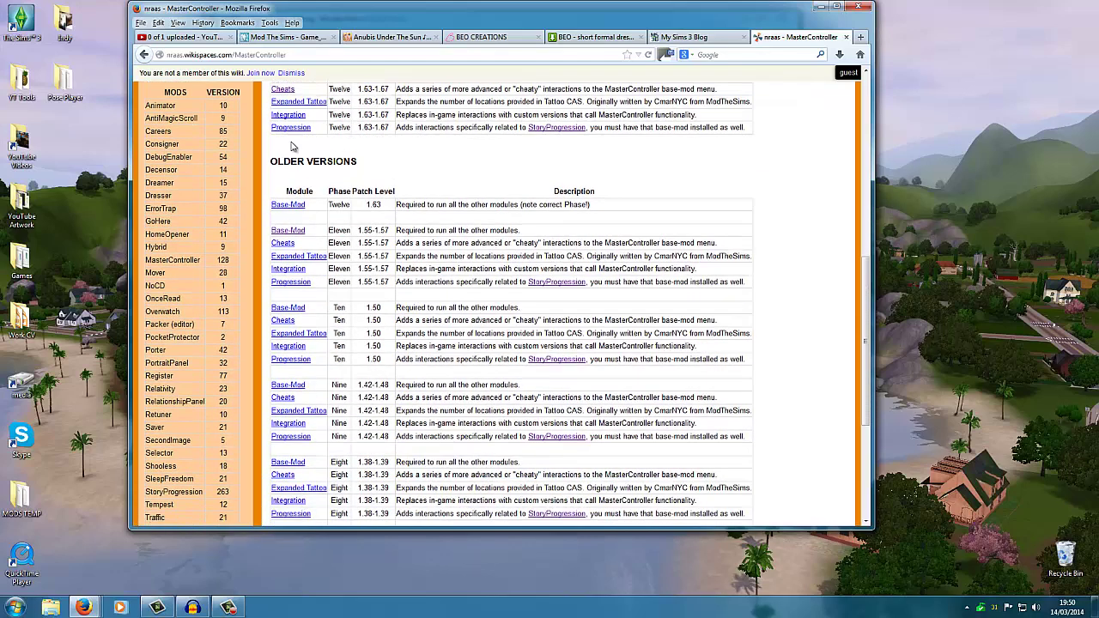
Open the Overwatch mod page and check the patch levels of its current and older base-mod versions
click(176, 310)
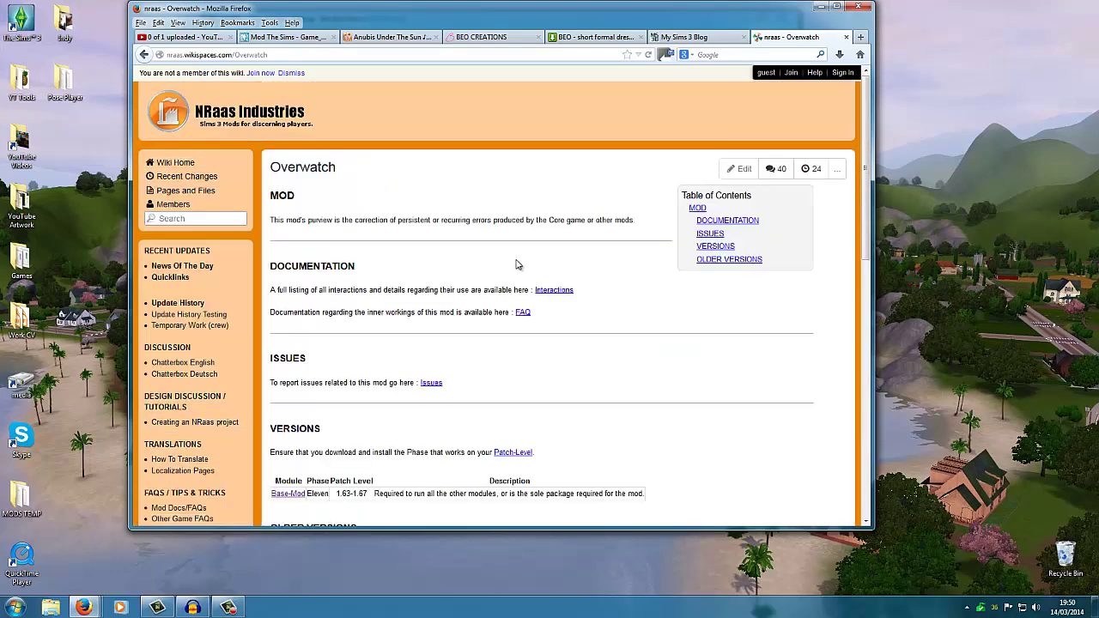
scroll(317, 301, down, 5)
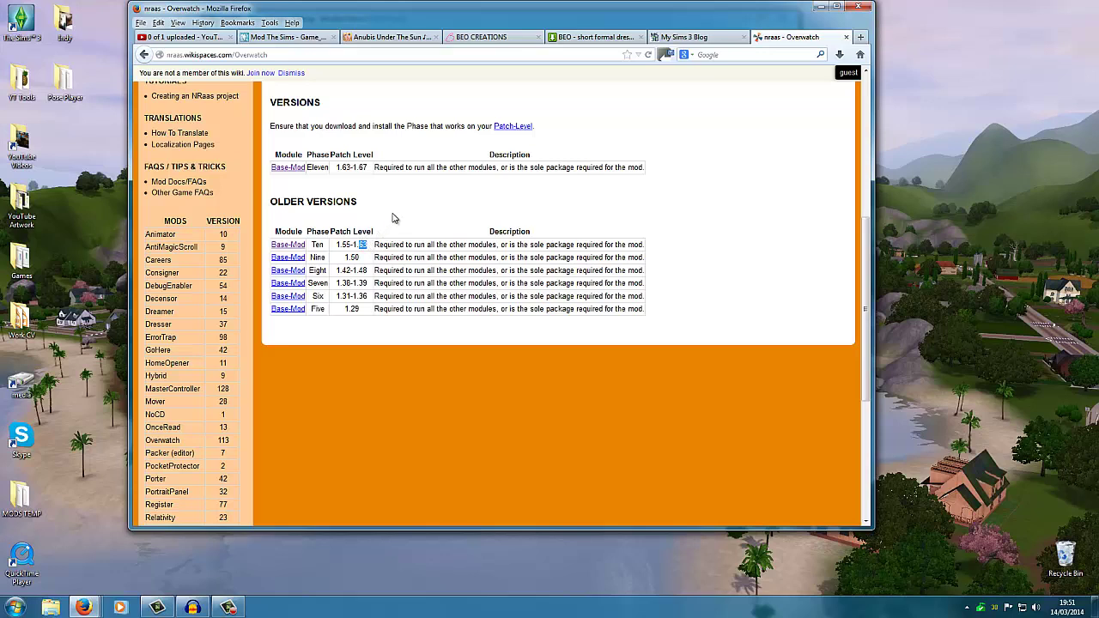
click(362, 170)
double_click(357, 169)
click(346, 169)
scroll(183, 432, down, 3)
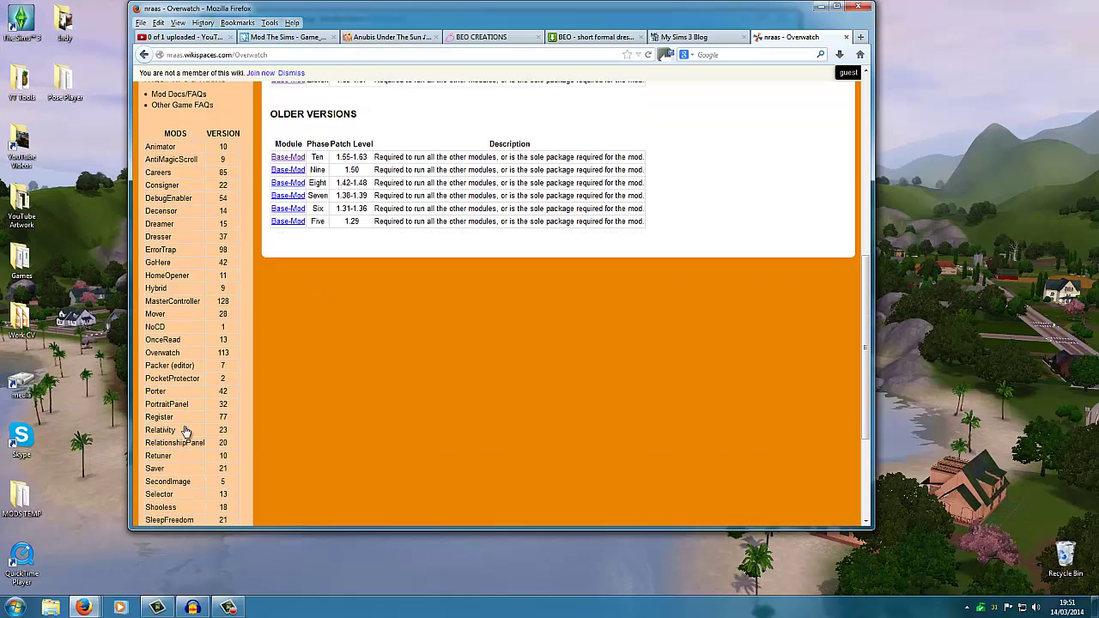